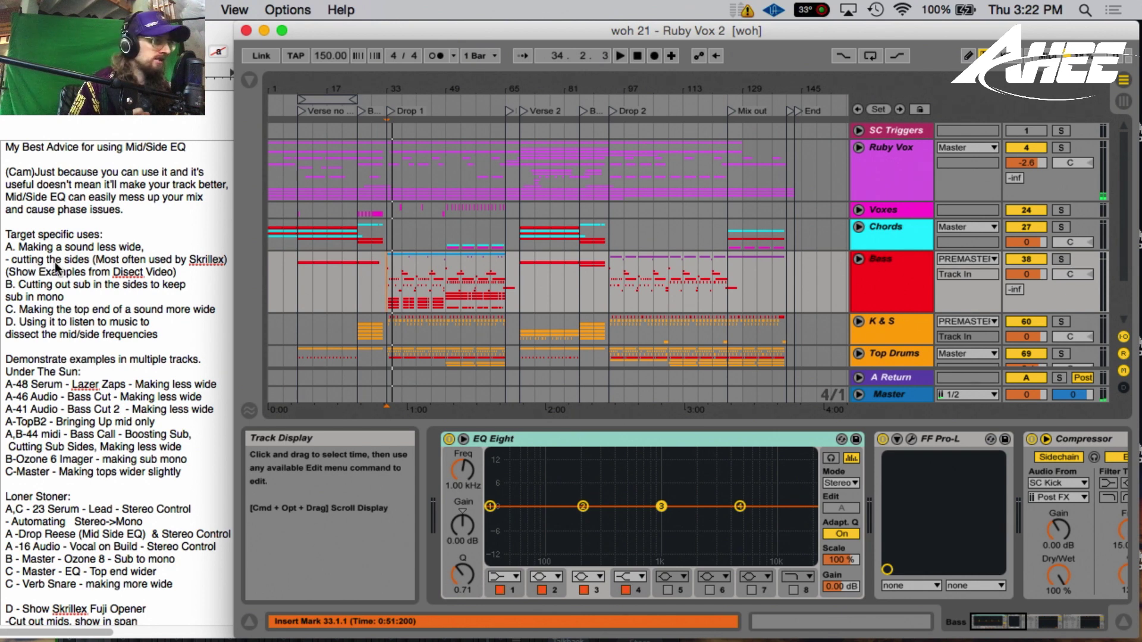
- Expand the Bass group and scroll down to its 46 Audio and 48 Serum tracks
scroll(62, 331, "down", 5)
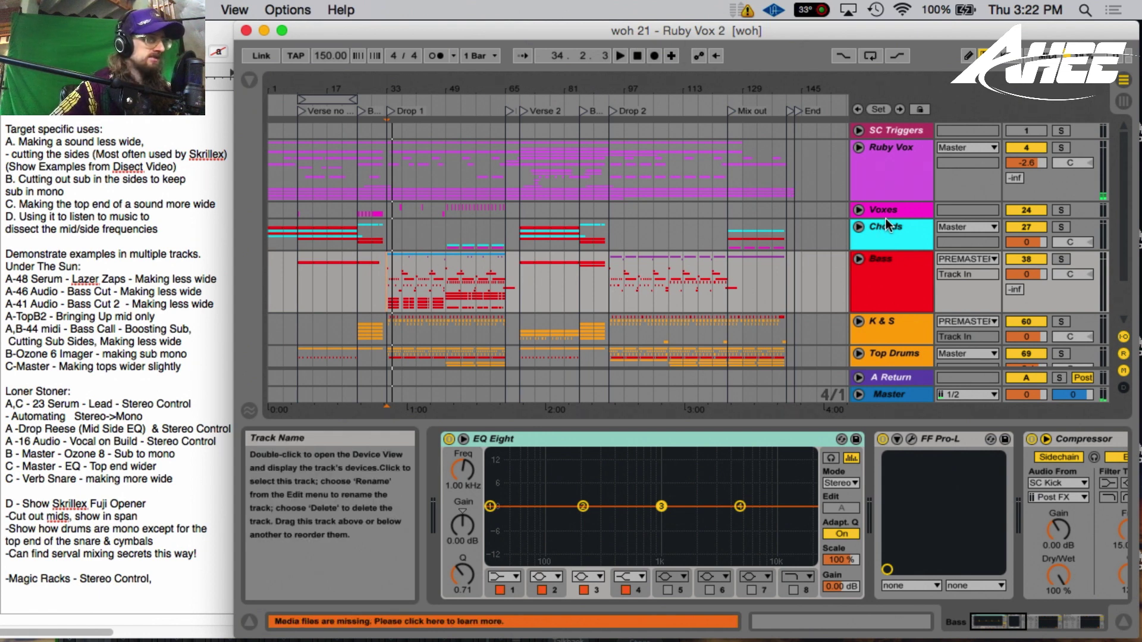
left_click(859, 259)
scroll(431, 295, "down", 1)
scroll(430, 295, "down", 10)
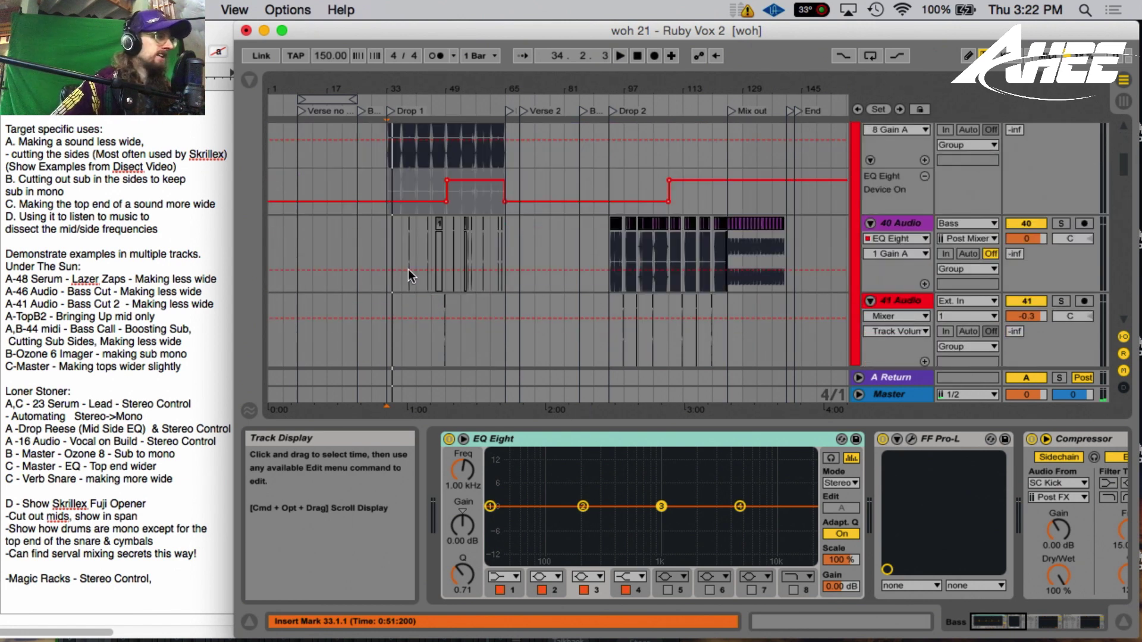
scroll(405, 227, "down", 5)
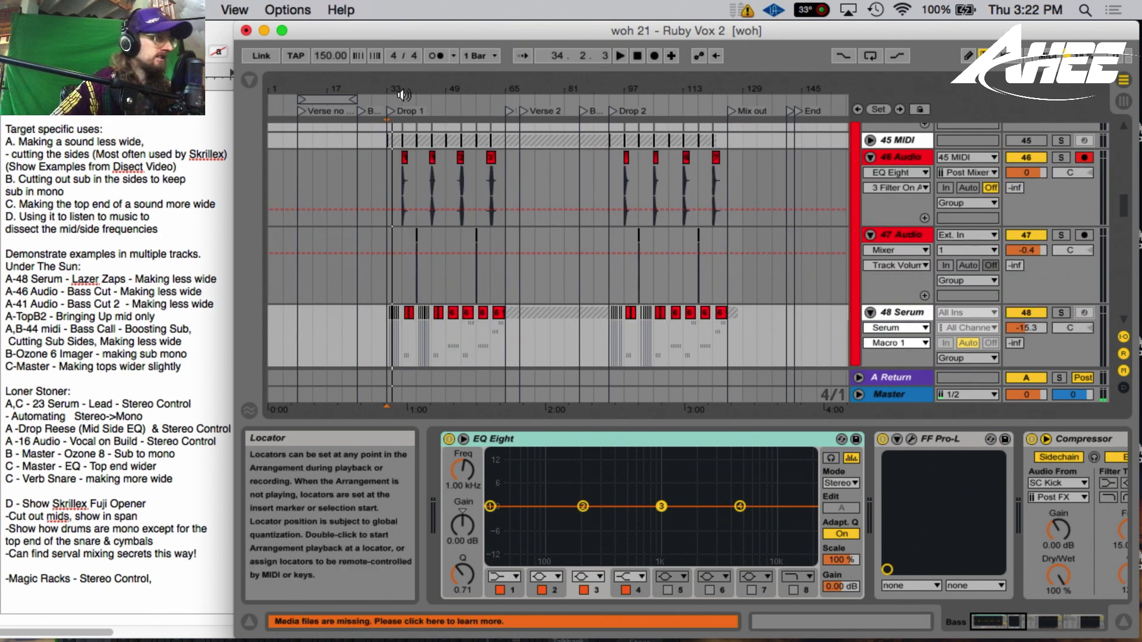
- Select and zoom to the 11-Serum clip, solo 48 Serum, and inspect its EQ Eight mid and side curves
left_click(405, 258)
key("plus")
key("plus")
key("plus")
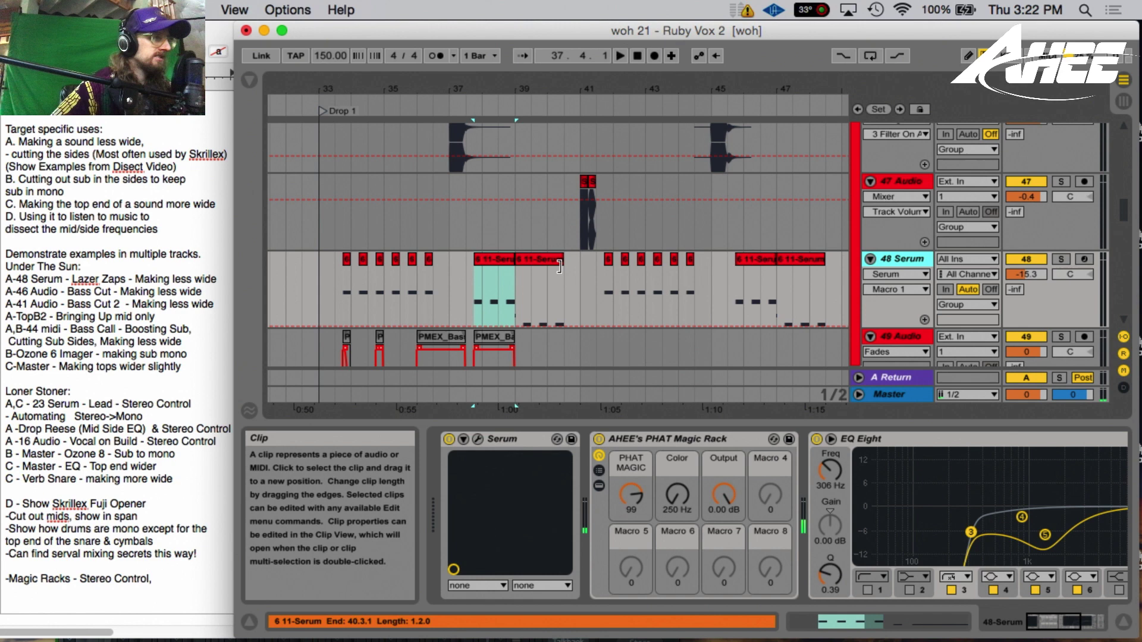
left_click(1061, 260)
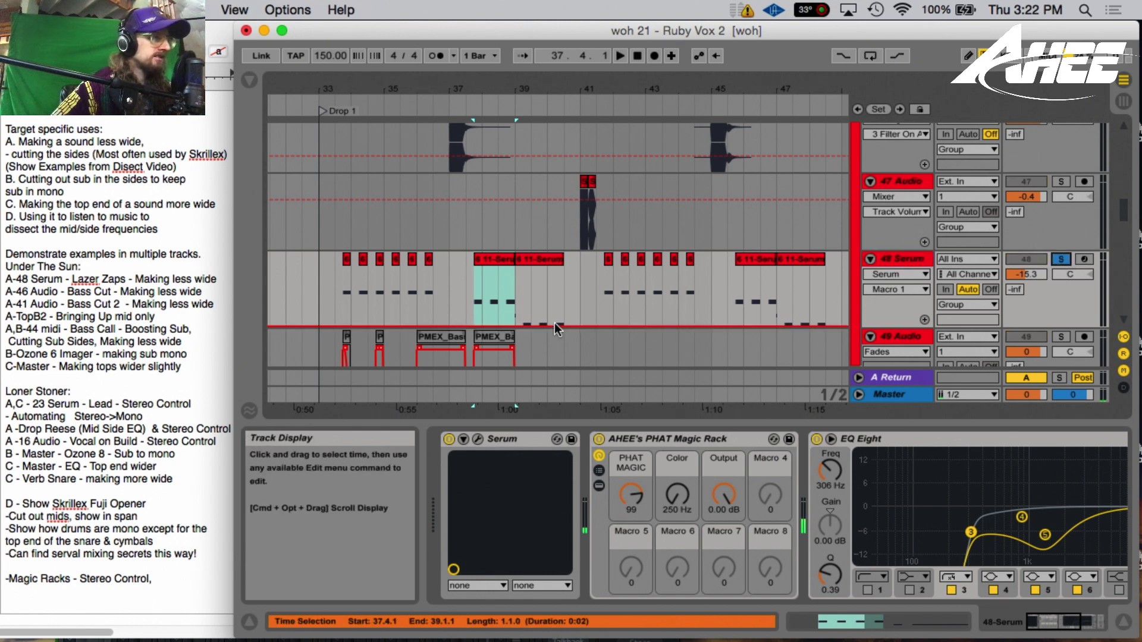
left_click(1082, 623)
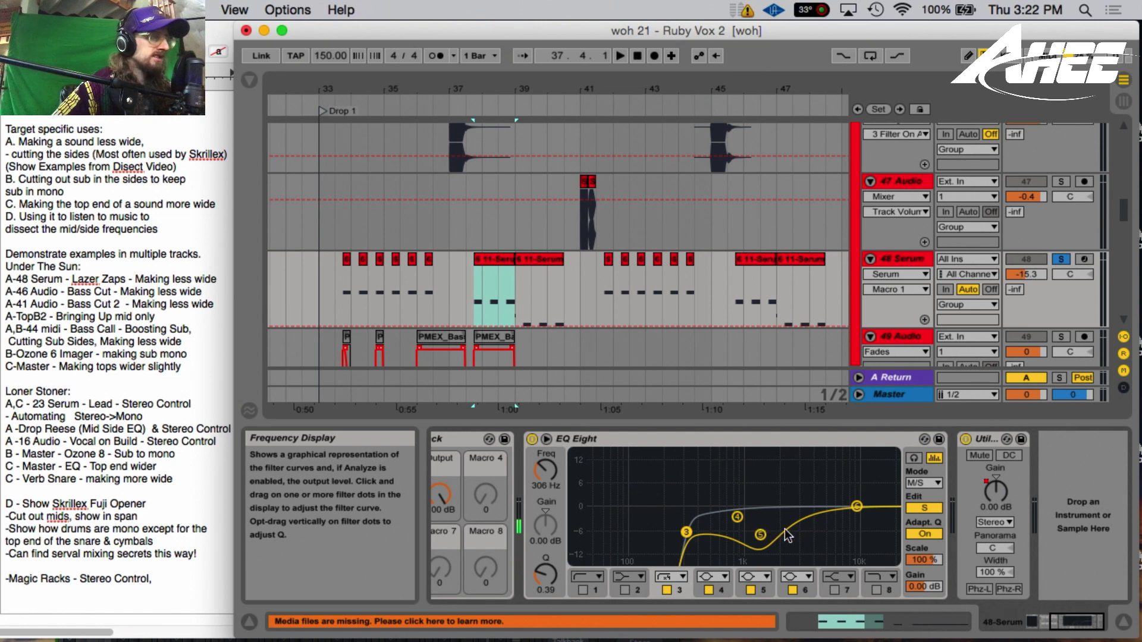
left_click(923, 509)
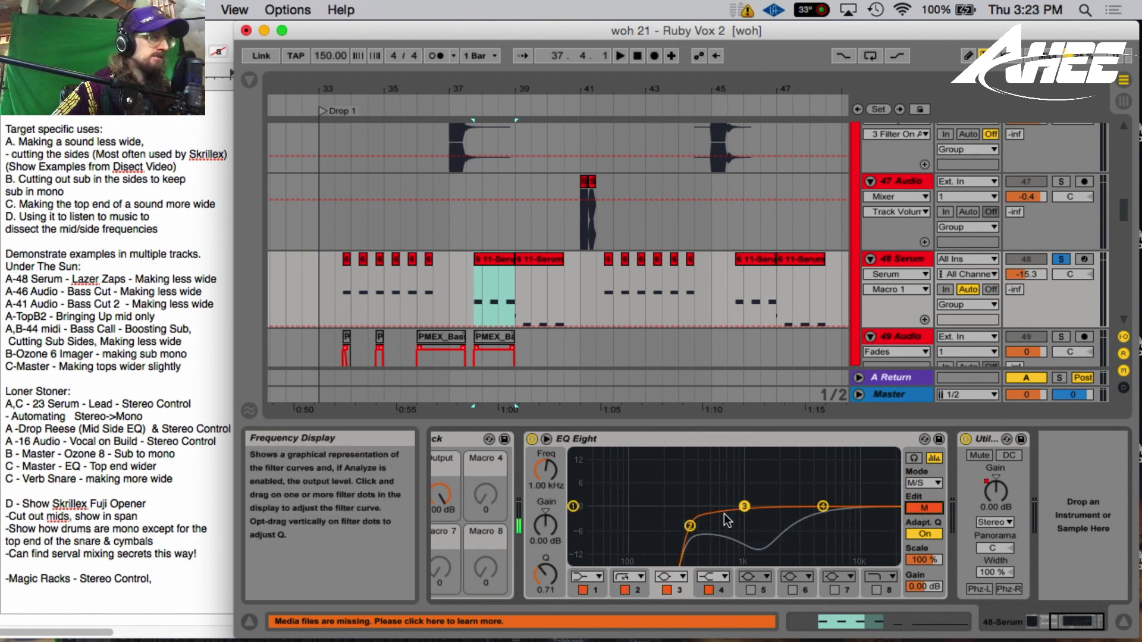
left_click(923, 509)
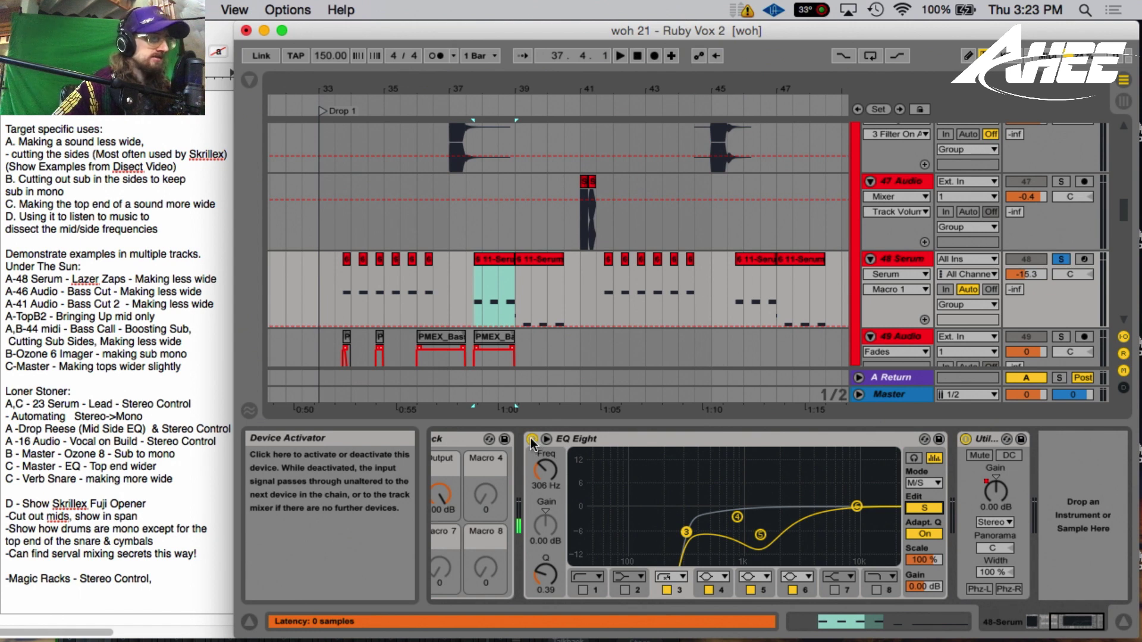
- Play the soloed 48 Serum clip with its EQ Eight bypassed, then re-enabled
key("space")
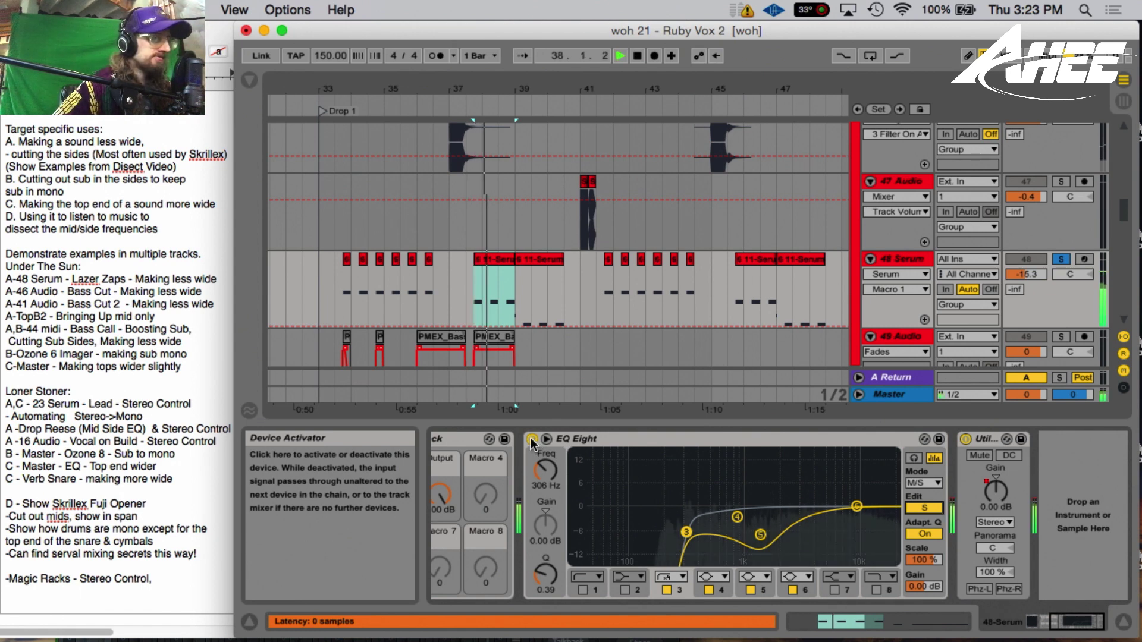
key("space")
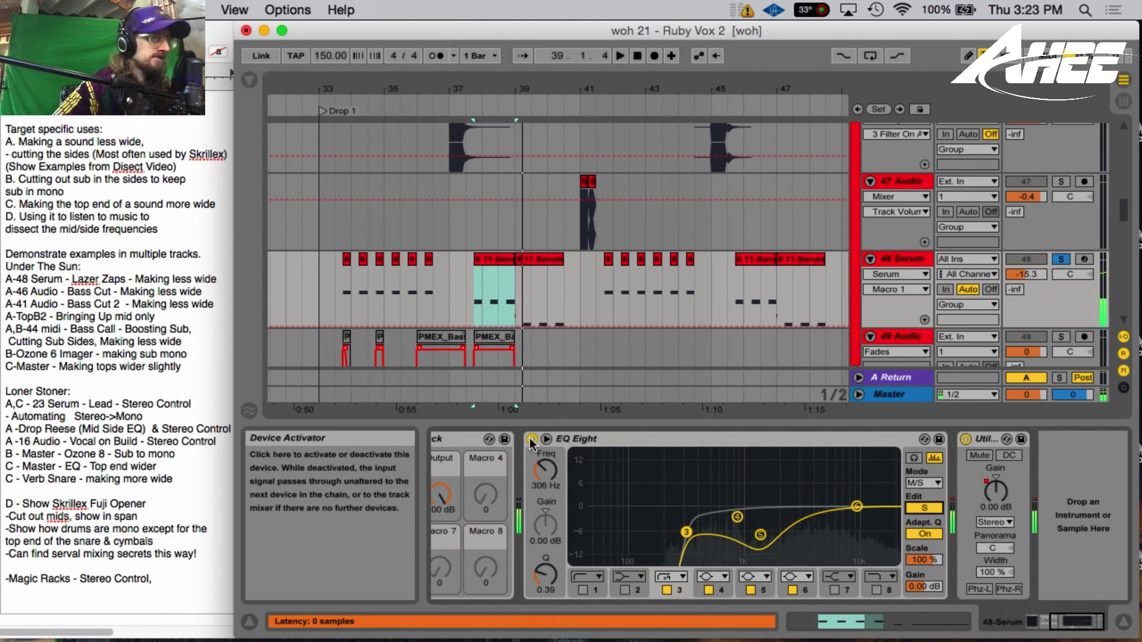
left_click(531, 439)
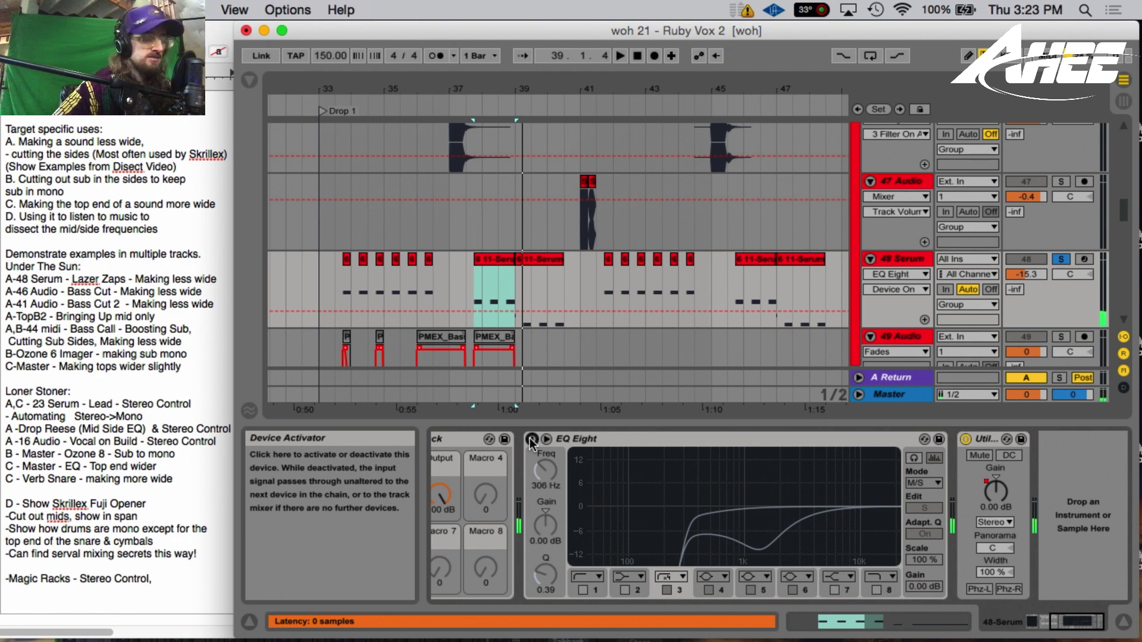
key("space")
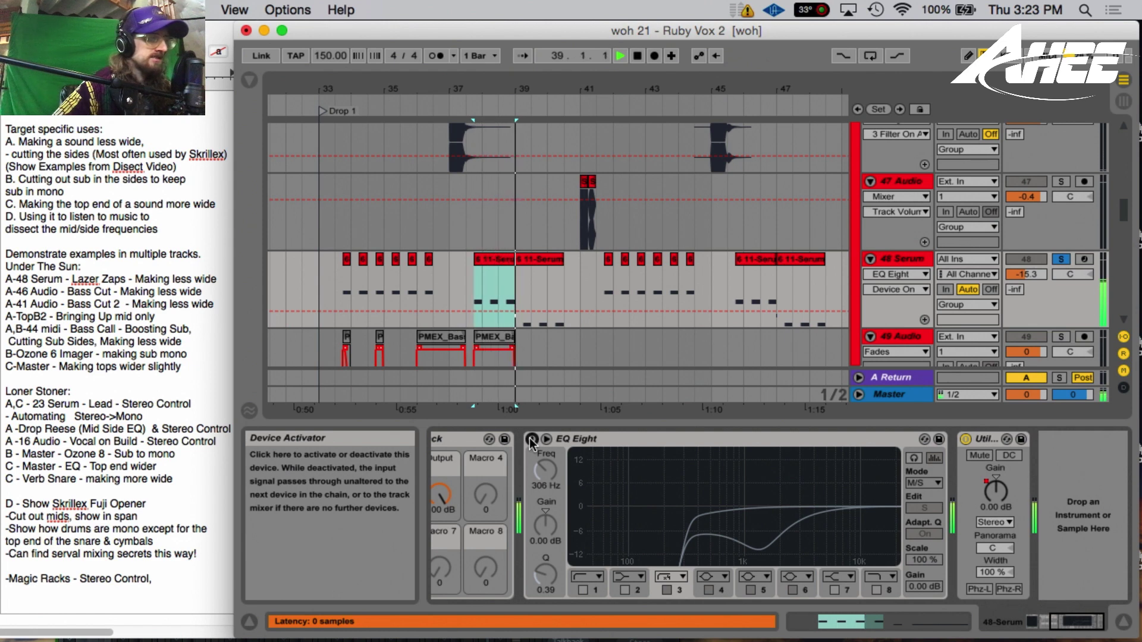
key("space")
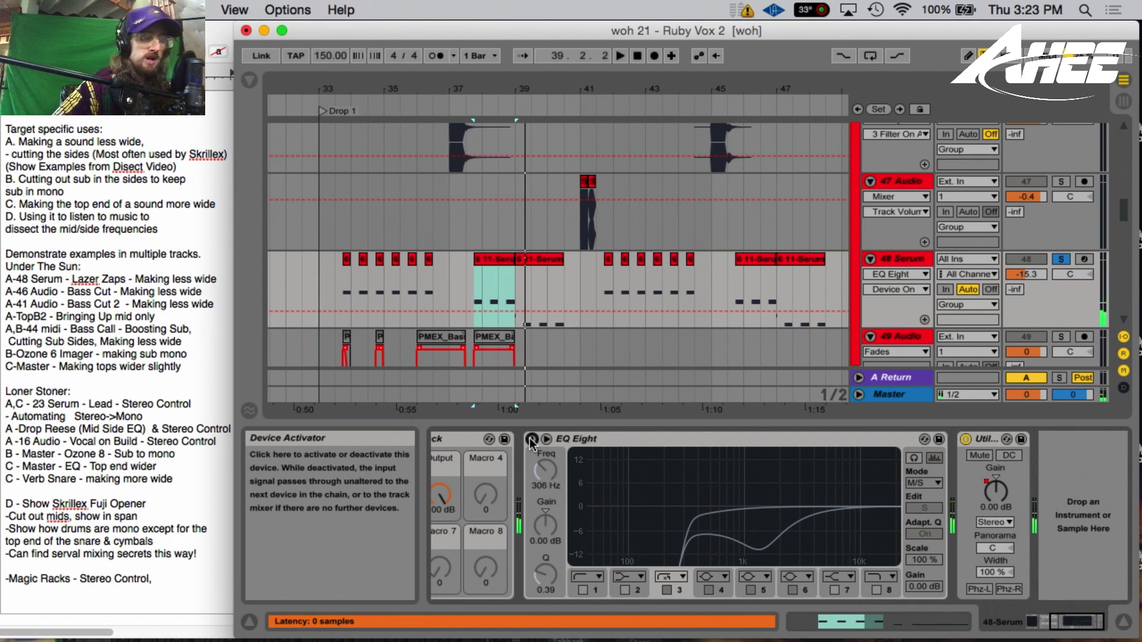
left_click(532, 439)
key("space")
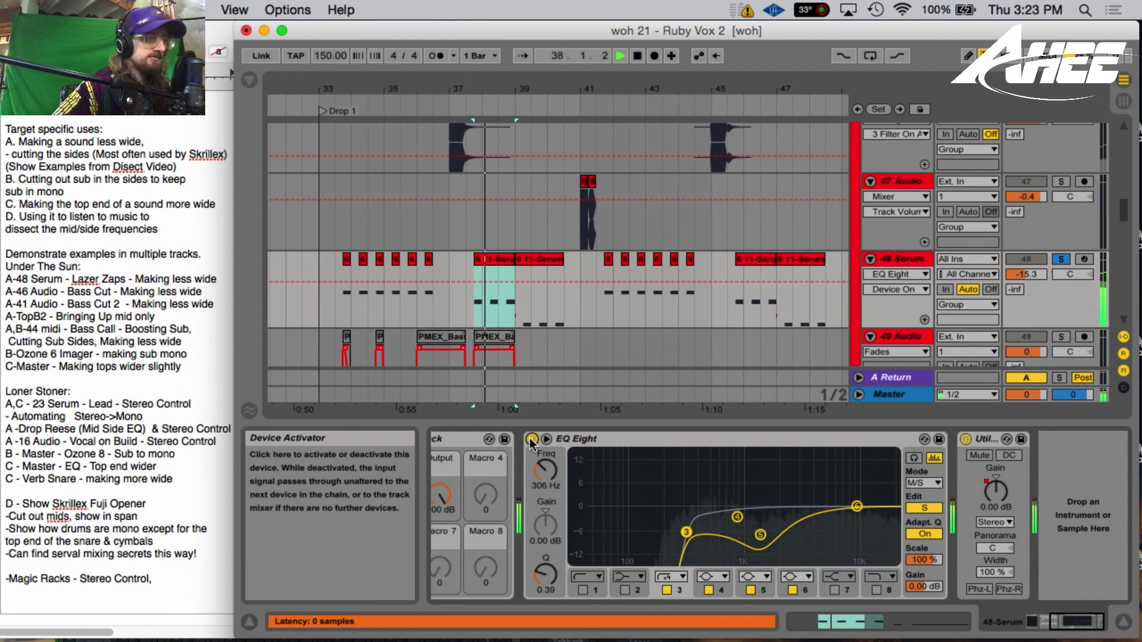
key("space")
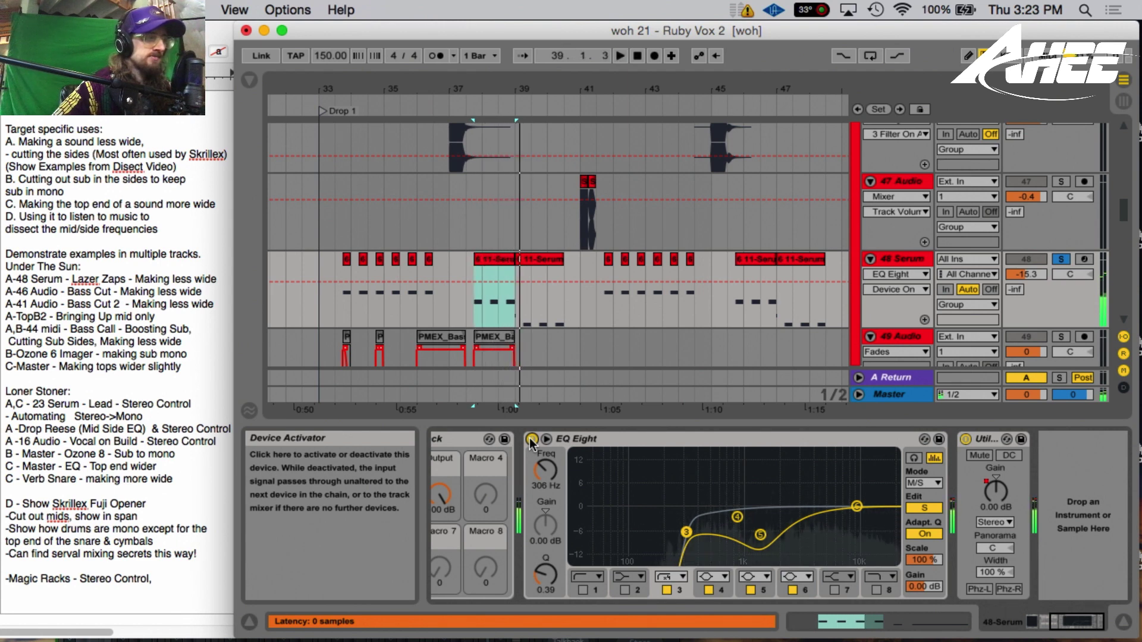
- Unsolo 48 Serum, play the clip in the full mix, then solo it again and move up to 46 Audio
left_click(1061, 259)
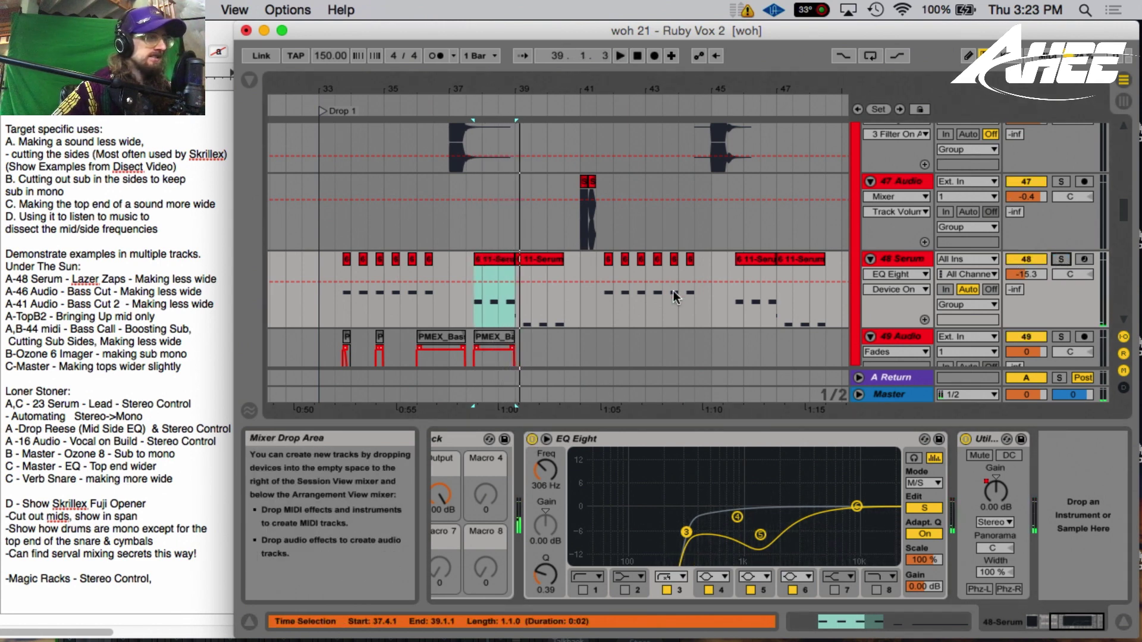
left_click(473, 306)
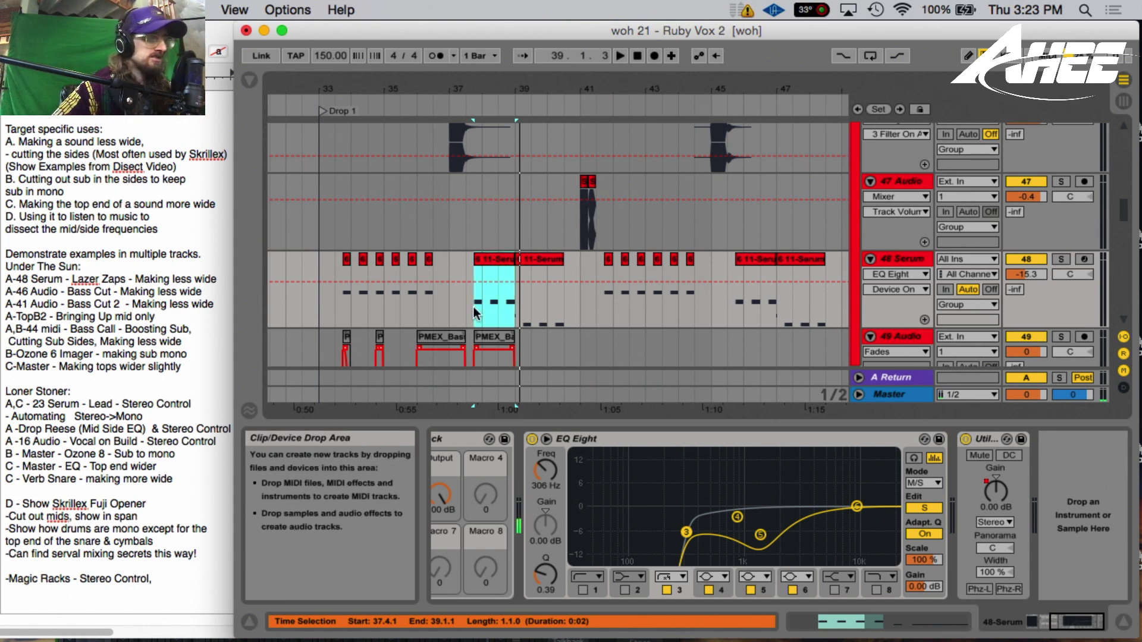
key("space")
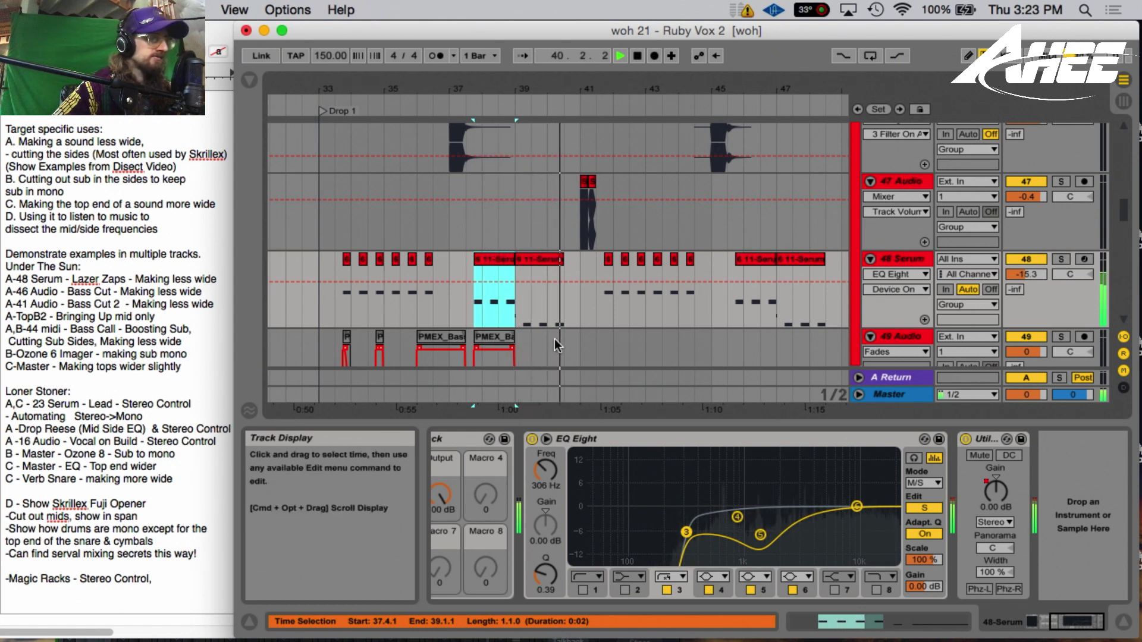
key("space")
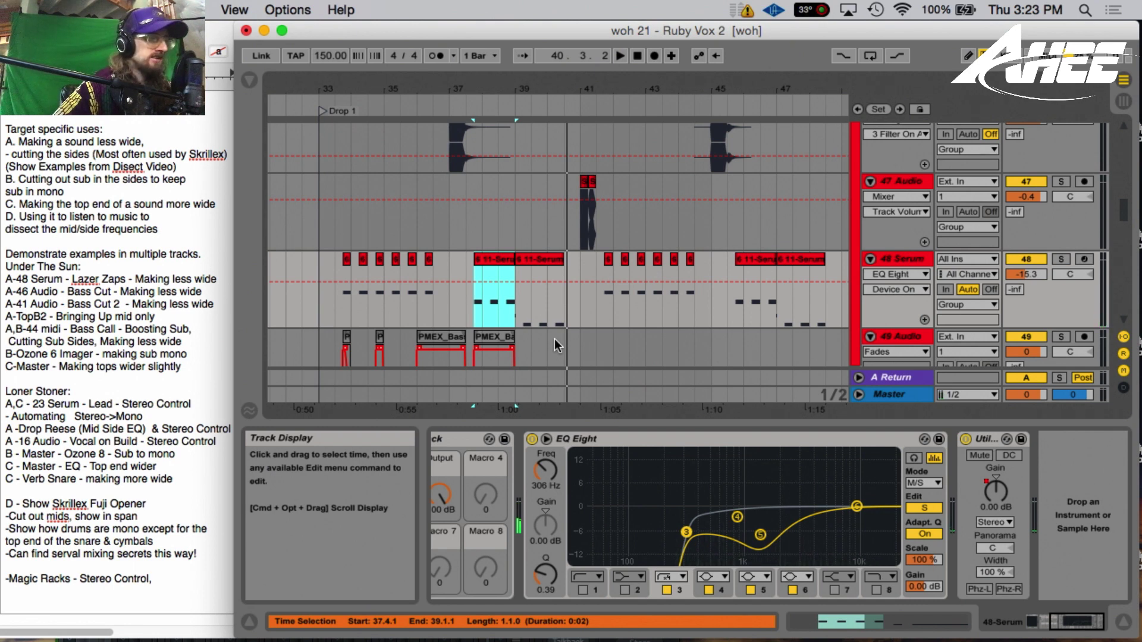
left_click(1063, 262)
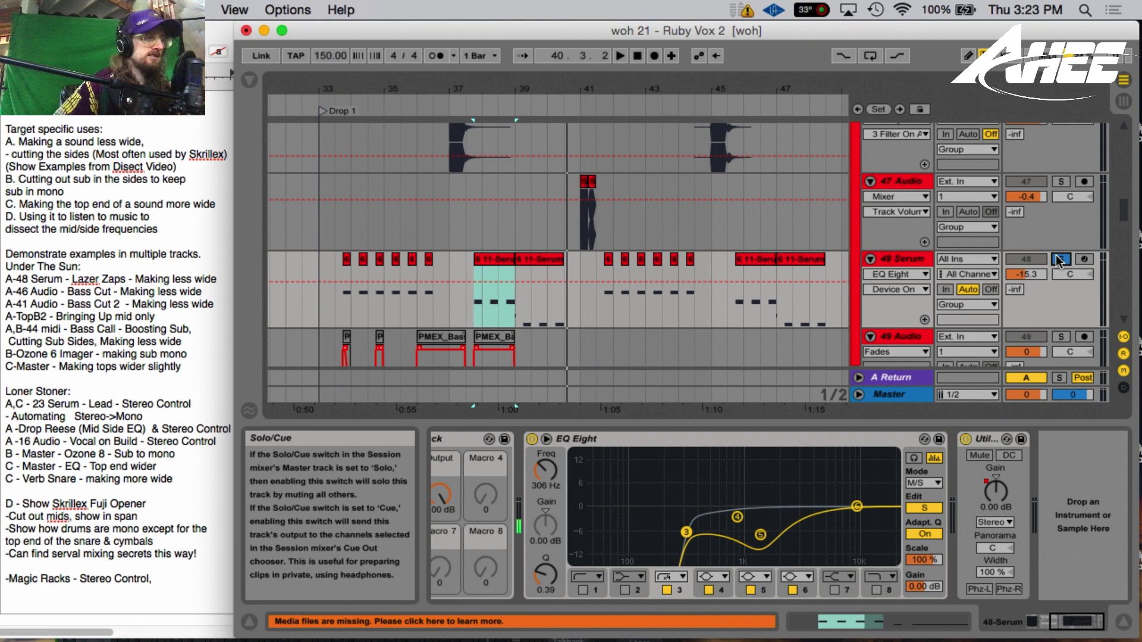
key("Up")
key("Up")
- Play the 46-Audio clip and compare it with its EQ Eight bypassed and re-enabled
left_click(472, 200)
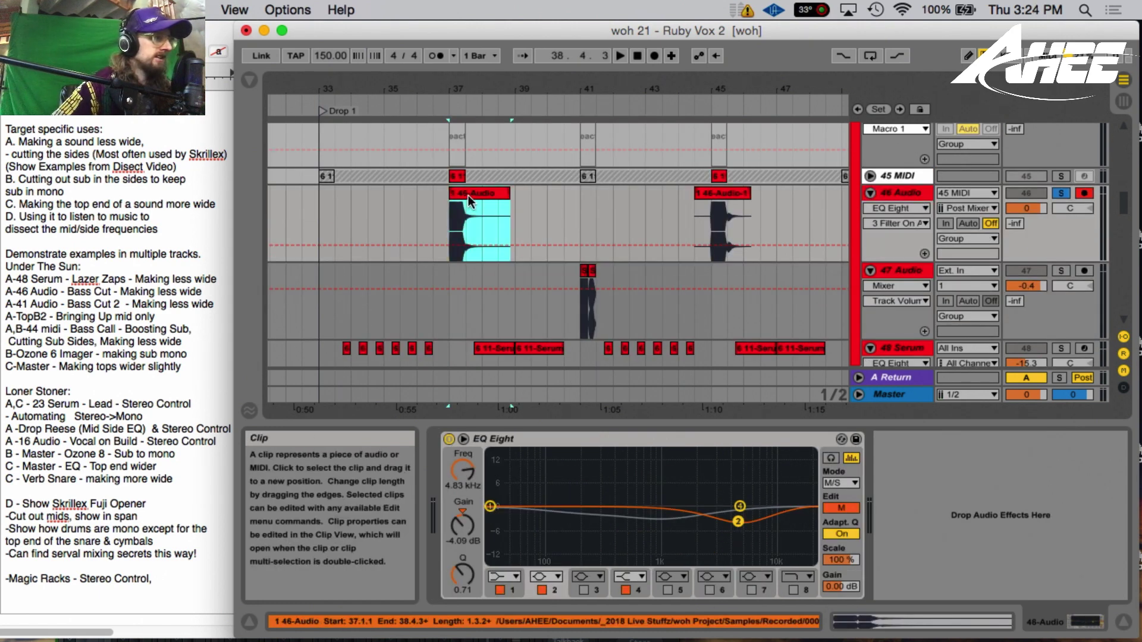
key("space")
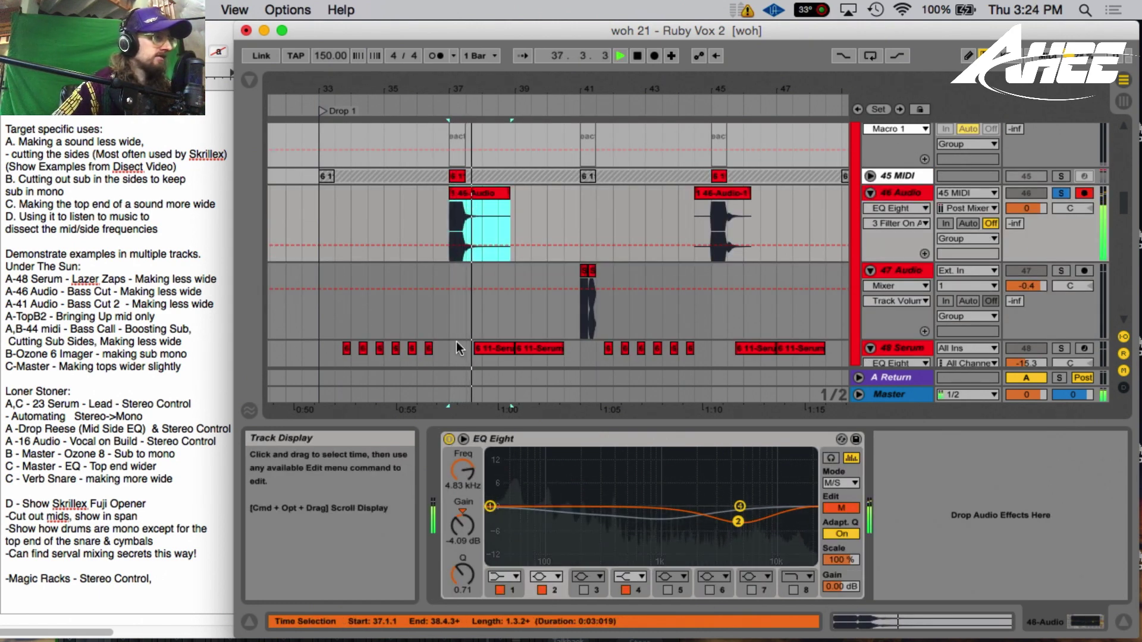
key("space")
left_click(448, 439)
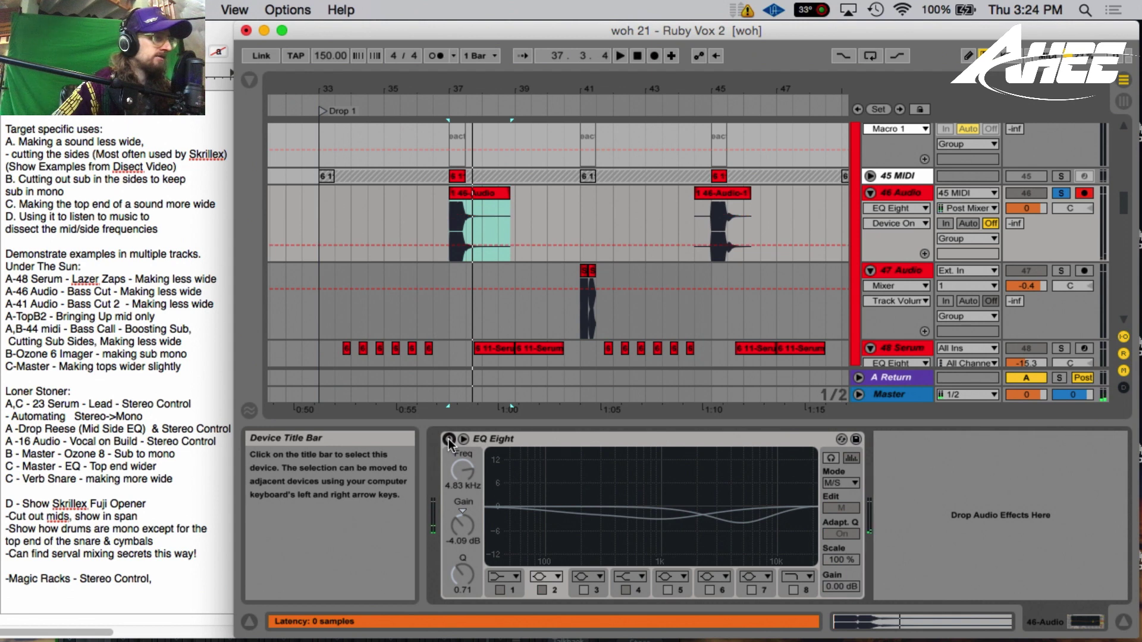
key("space")
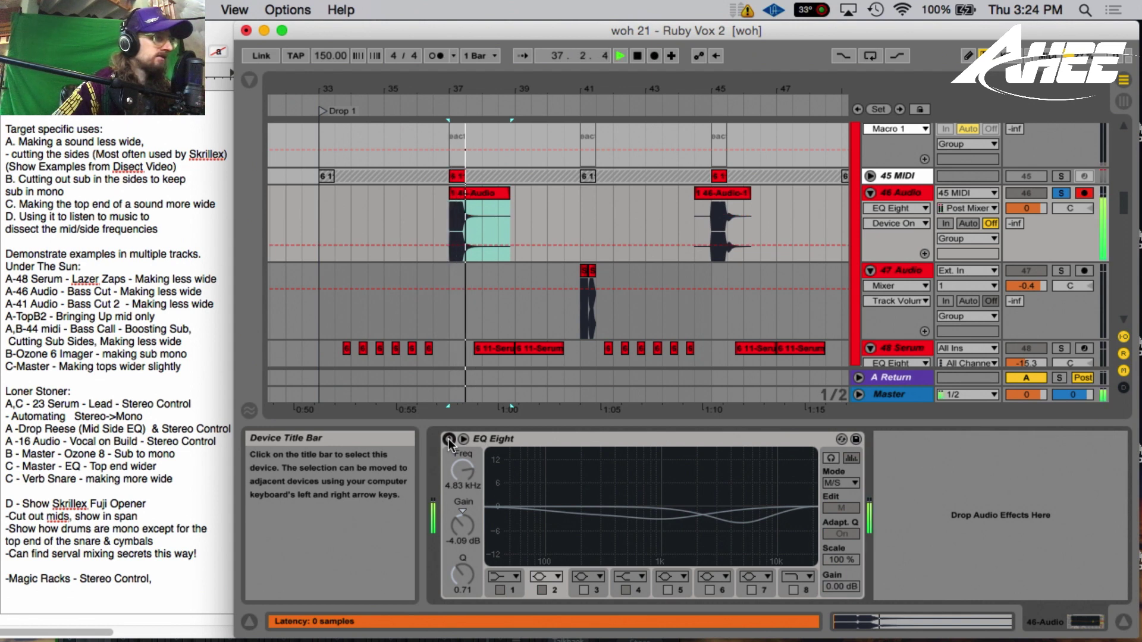
left_click(448, 439)
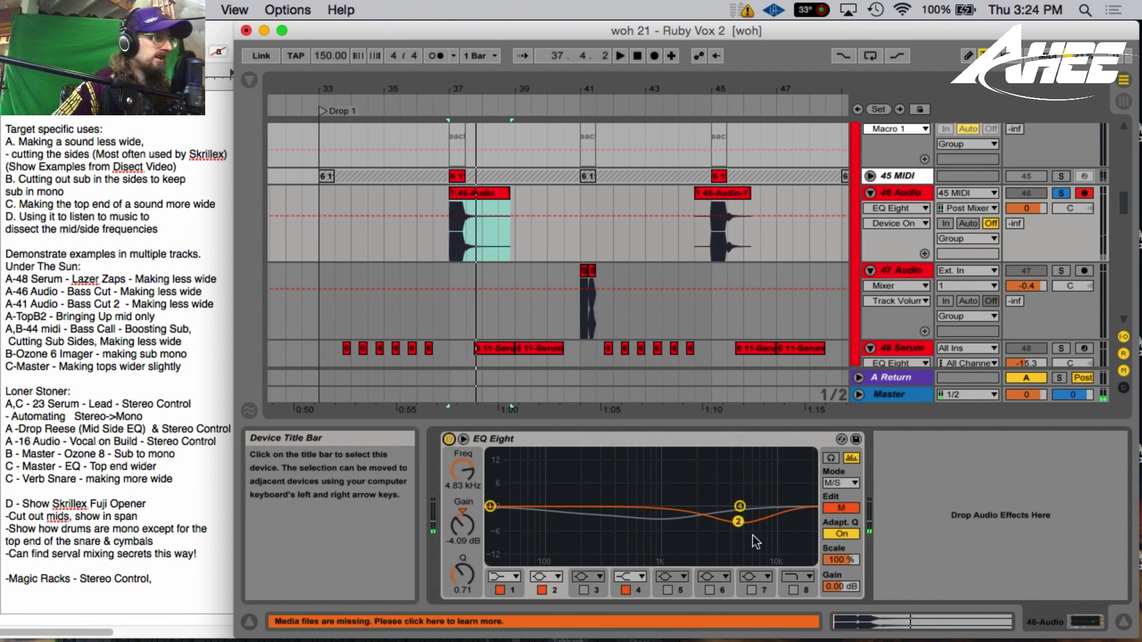
- Switch 46 Audio's EQ between side and mid curves, then replay with the EQ toggled off and on
left_click(842, 508)
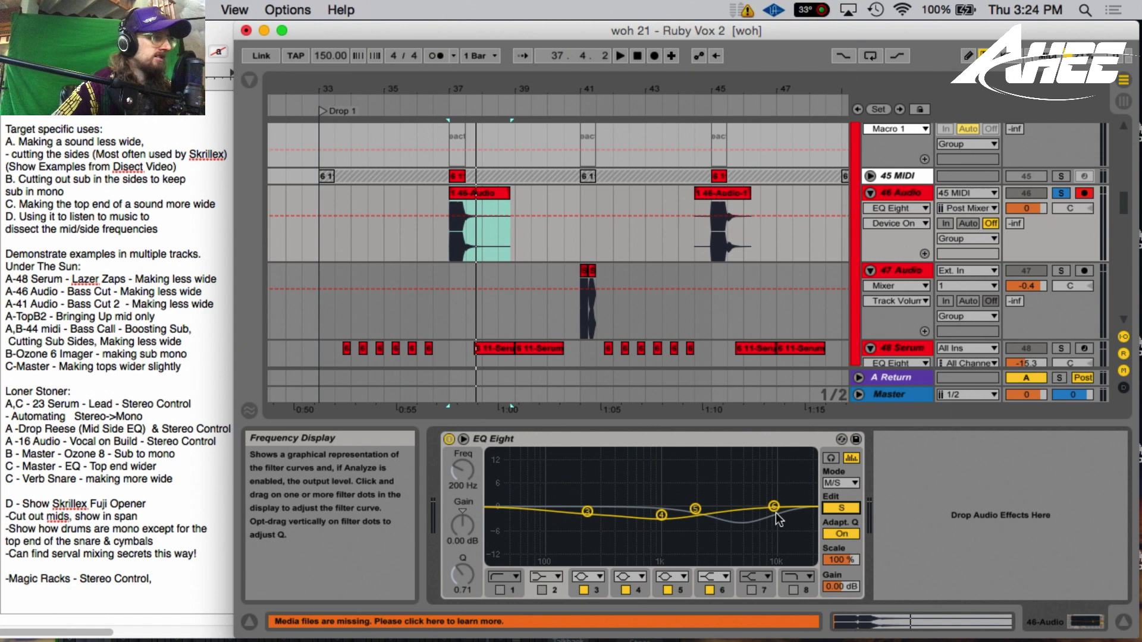
left_click(840, 509)
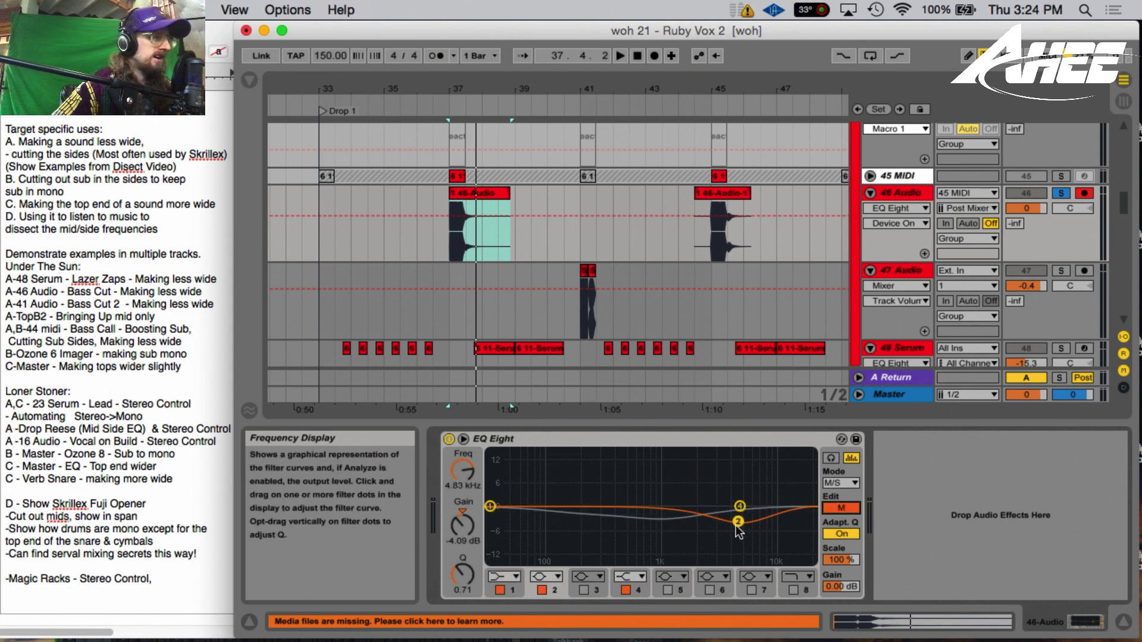
left_click(839, 508)
left_click(838, 508)
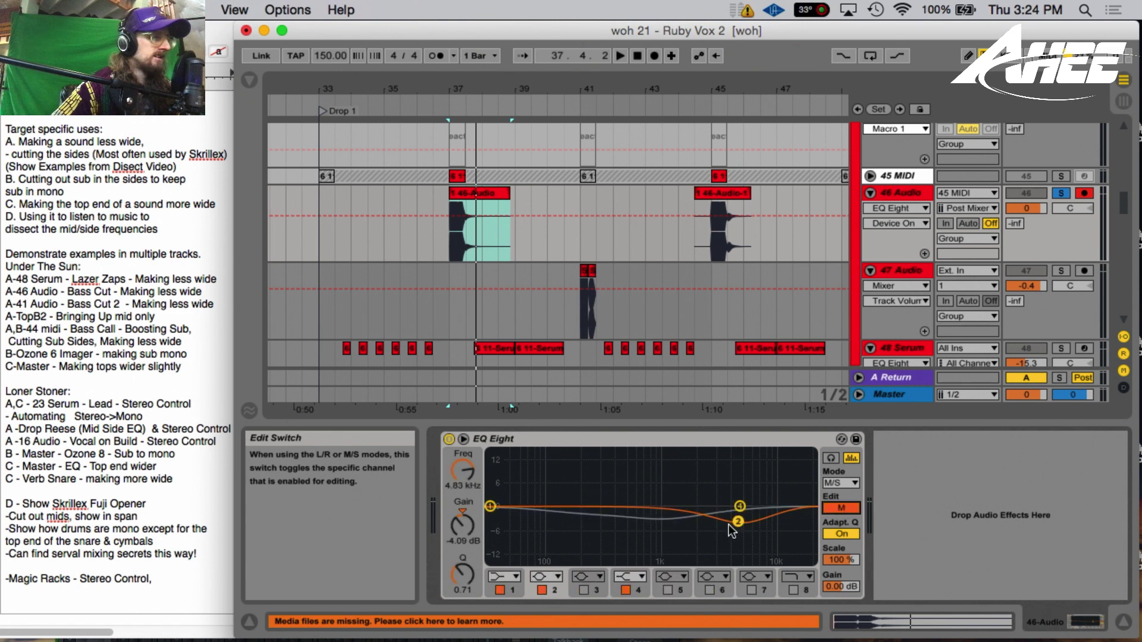
left_click(839, 508)
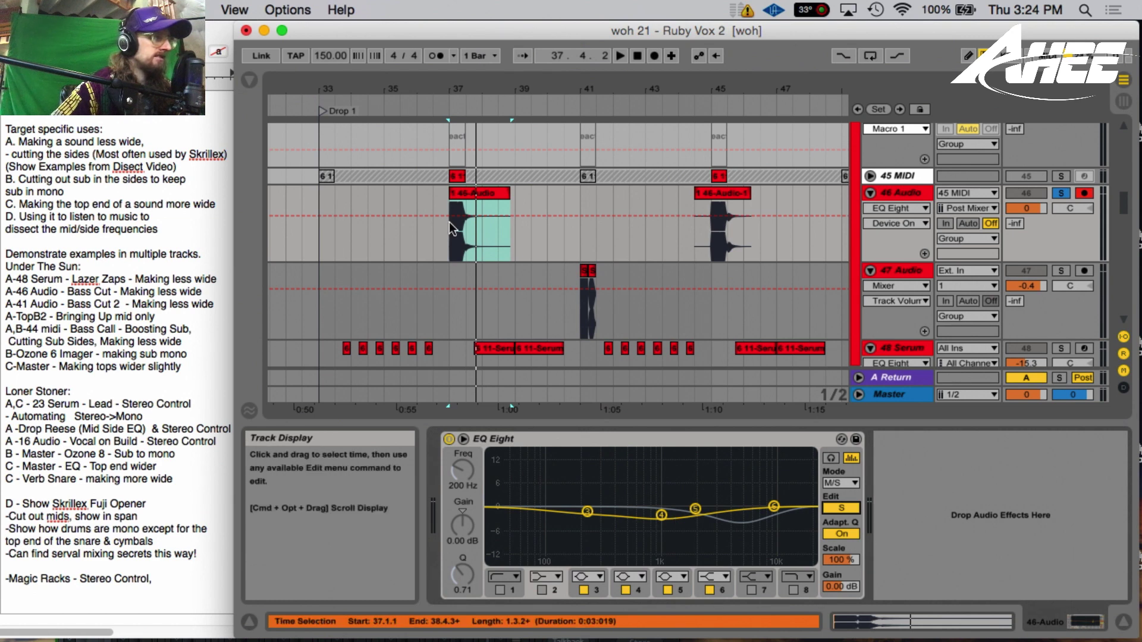
key("space")
left_click(449, 440)
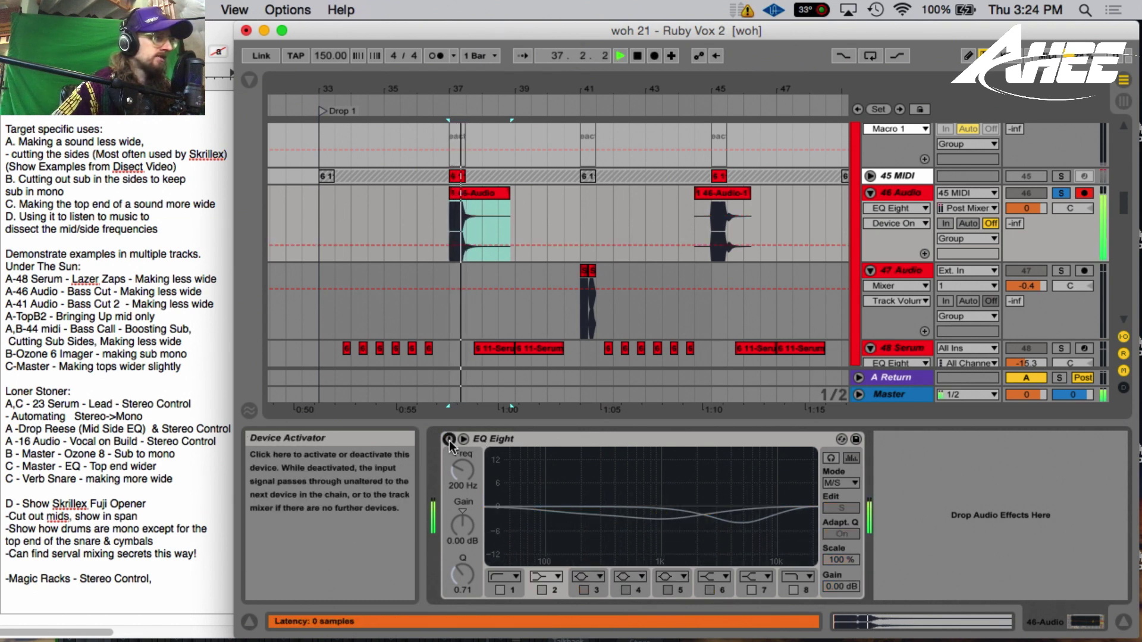
left_click(450, 440)
key("space")
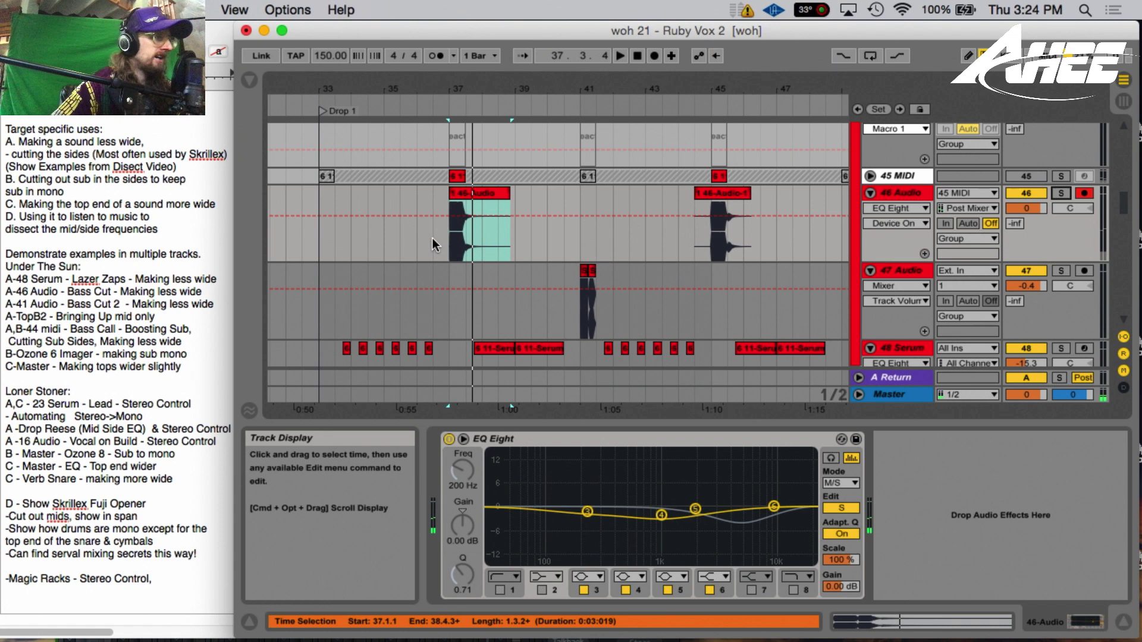
- Play 46 Audio from bar 36, then select the 44 MIDI track
left_click(432, 244)
left_click(416, 247)
key("space")
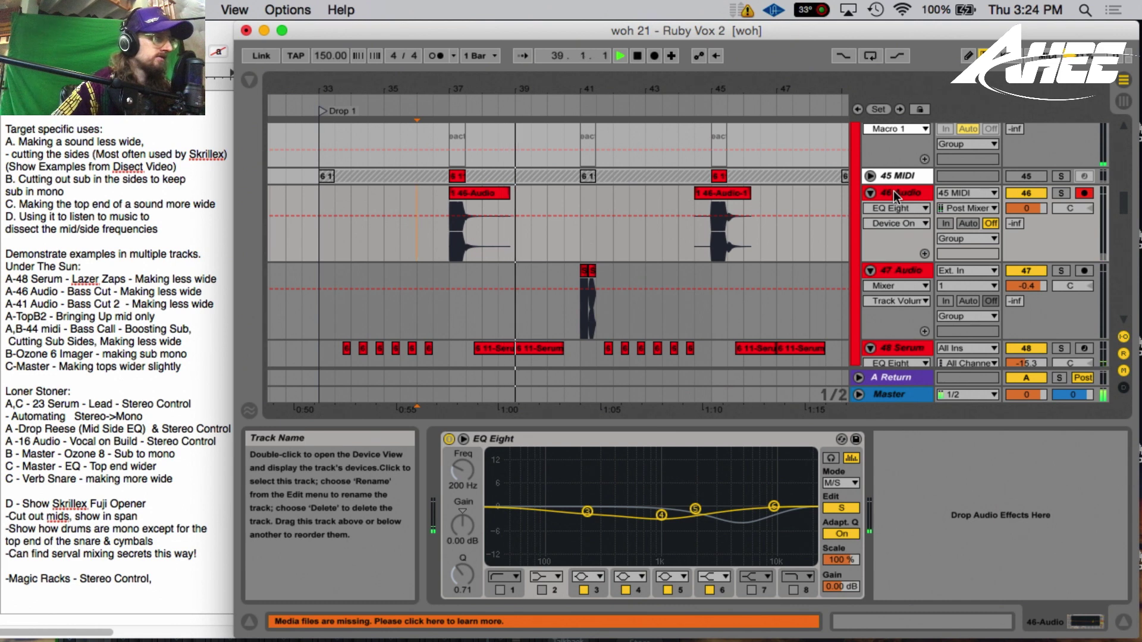
key("space")
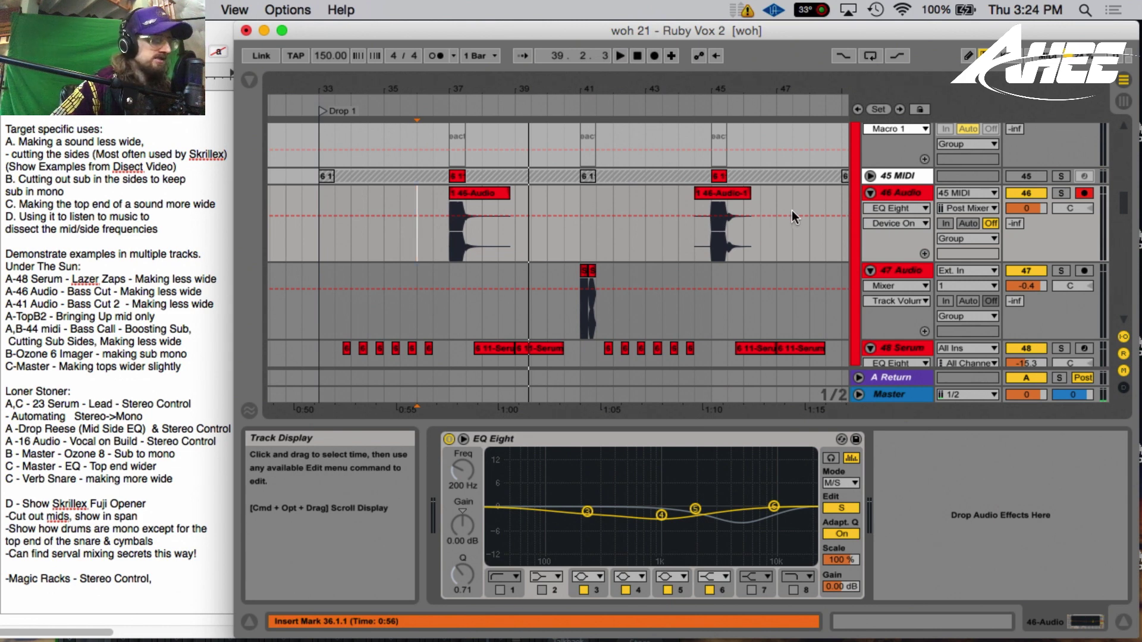
scroll(602, 287, "up", 5)
left_click(965, 190)
- Unfreeze 44 MIDI and play it with its EQ Eight bypassed and re-enabled
right_click(915, 185)
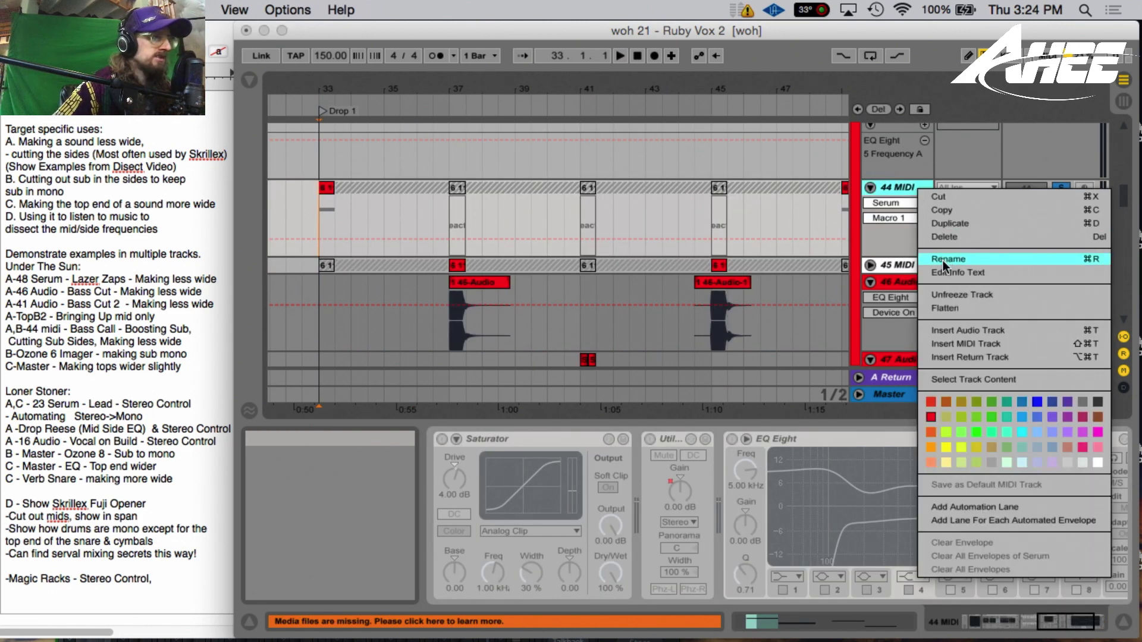
left_click(948, 295)
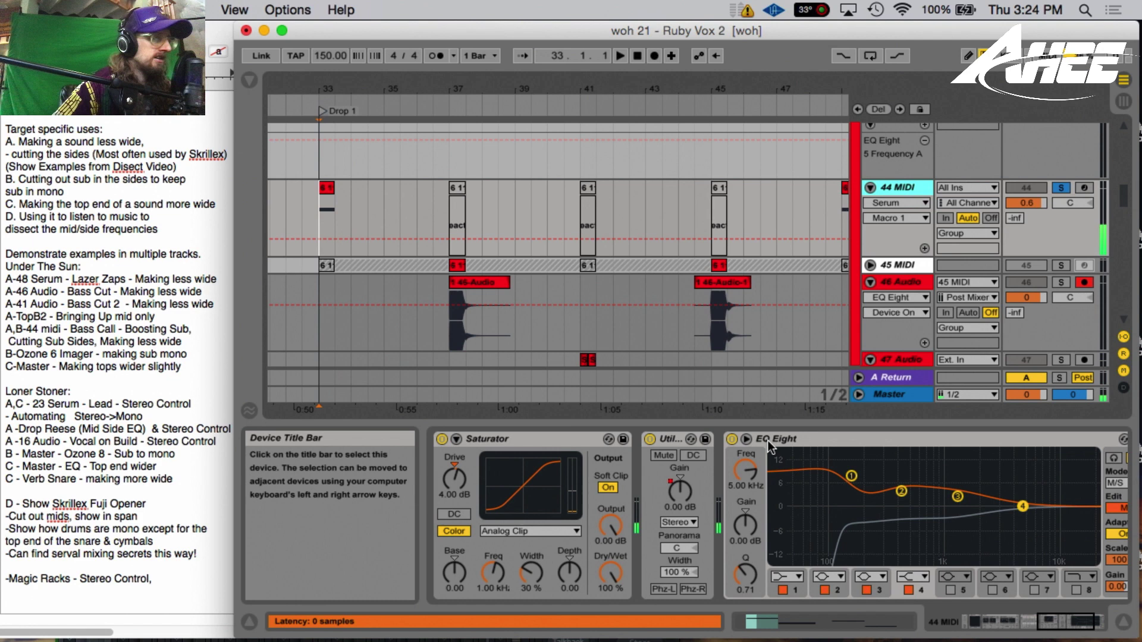
key("space")
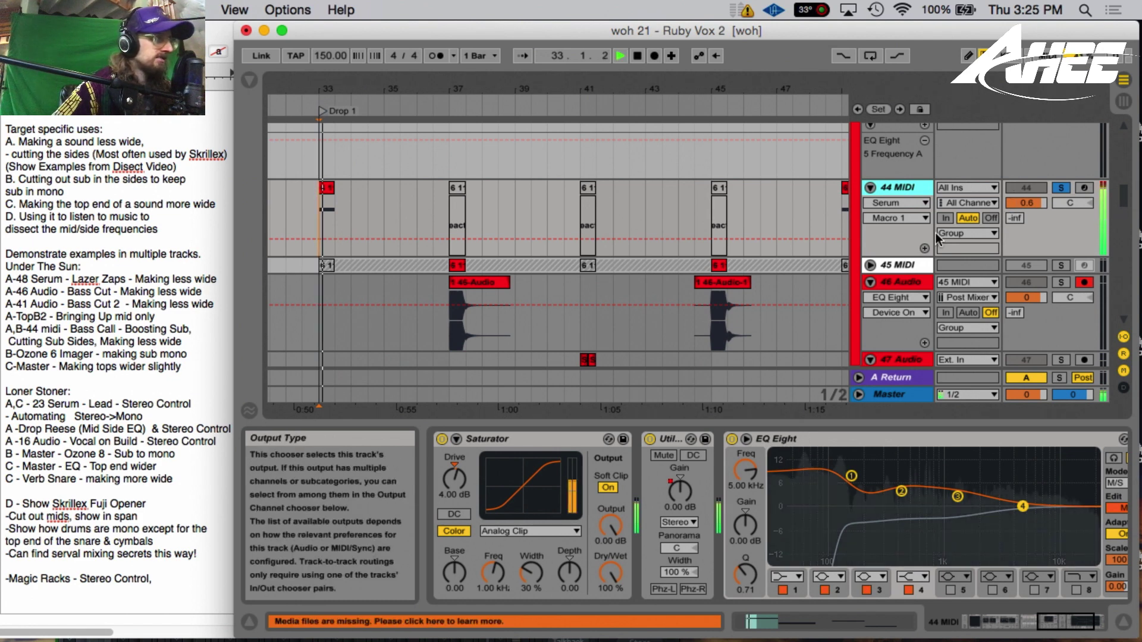
left_click(731, 439)
key("space")
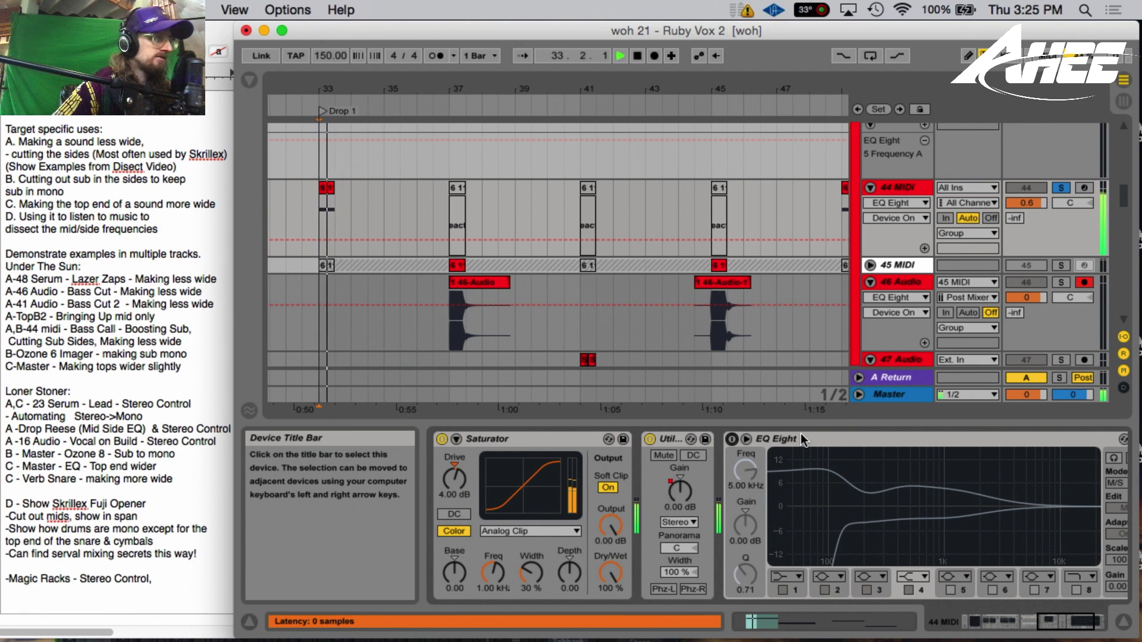
left_click(732, 440)
key("space")
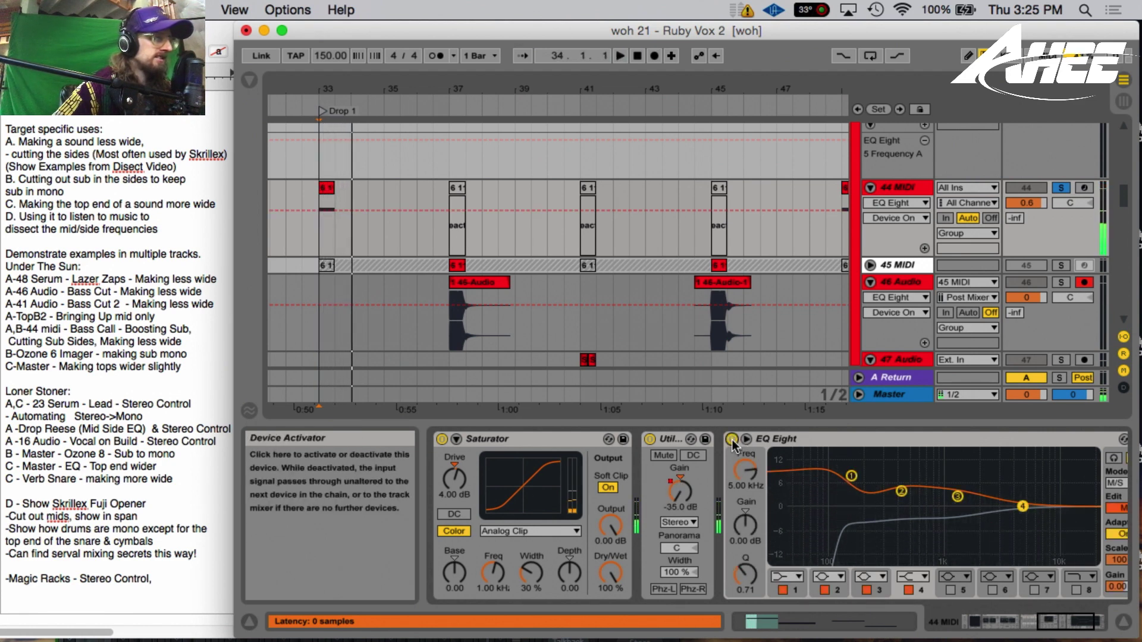
- Check the EQ's side and mid curves, then replay 44 MIDI with the EQ toggled off and on
scroll(674, 521, "right", 3)
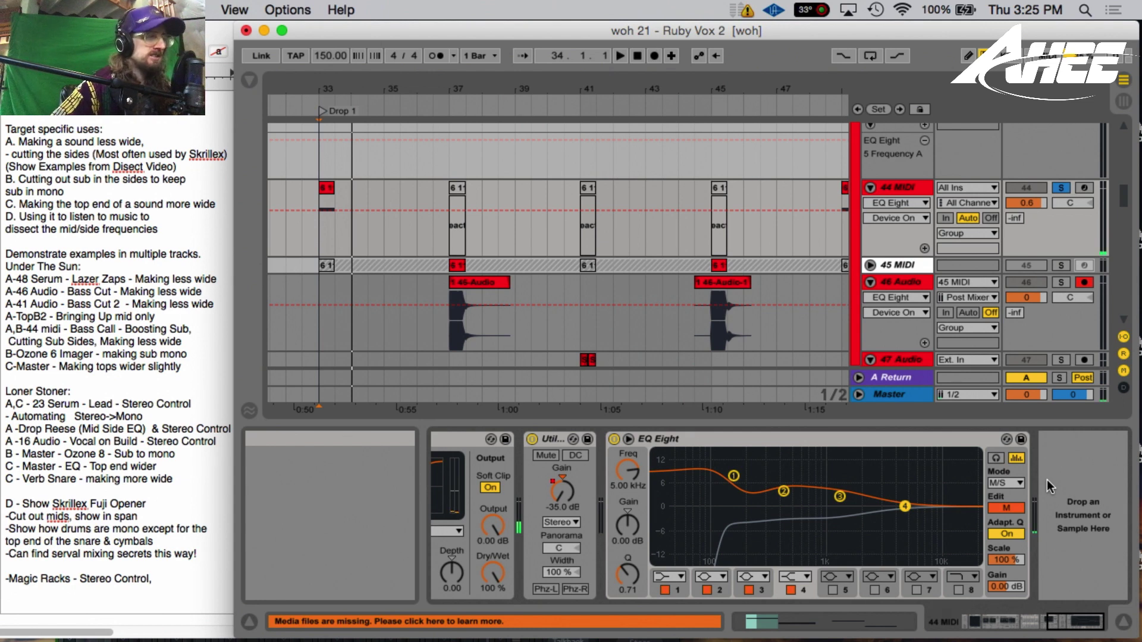
left_click(1007, 507)
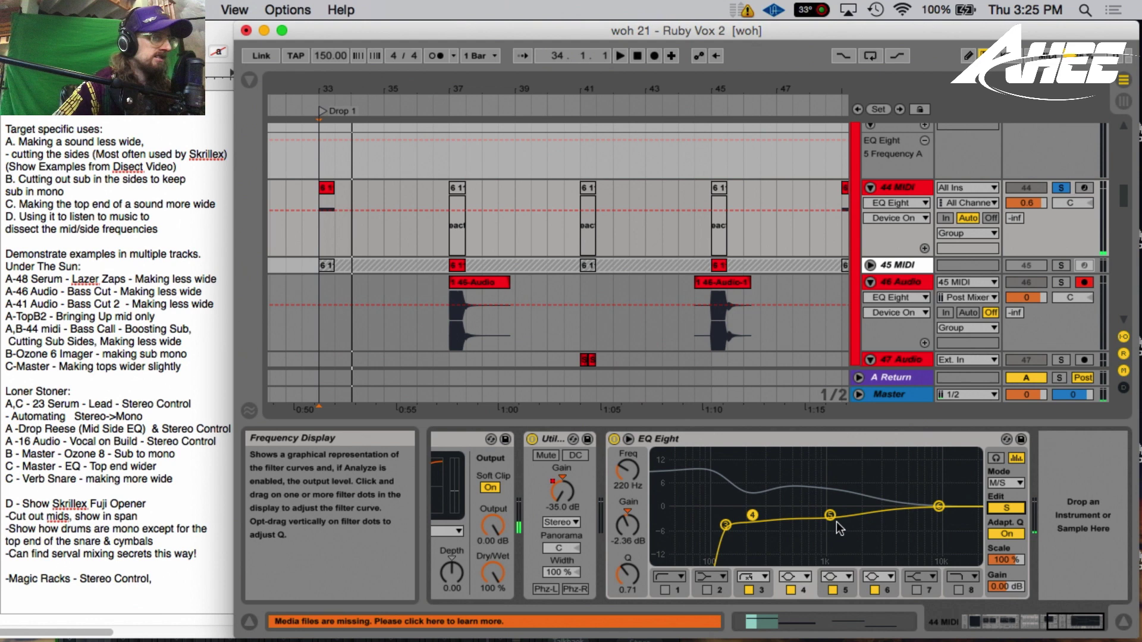
left_click(1007, 508)
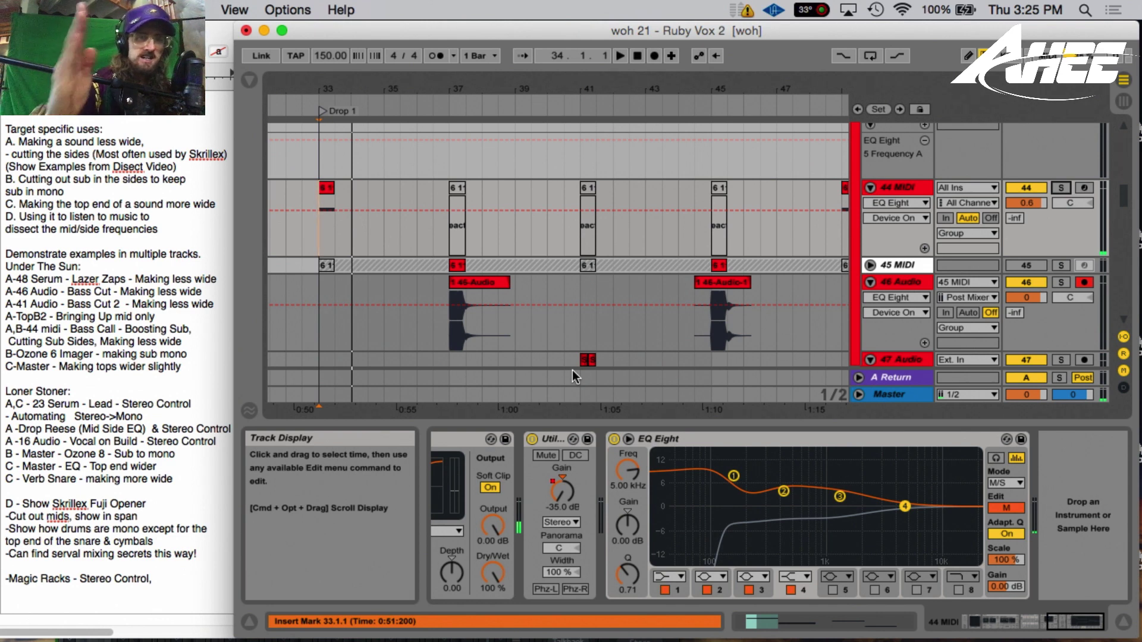
key("space")
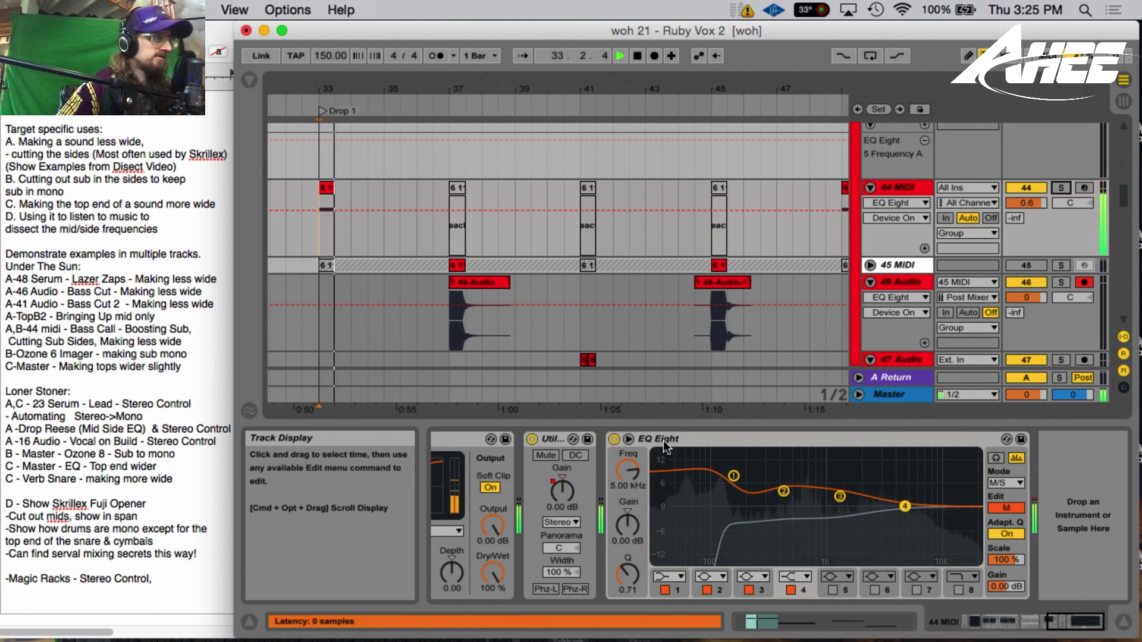
left_click(613, 439)
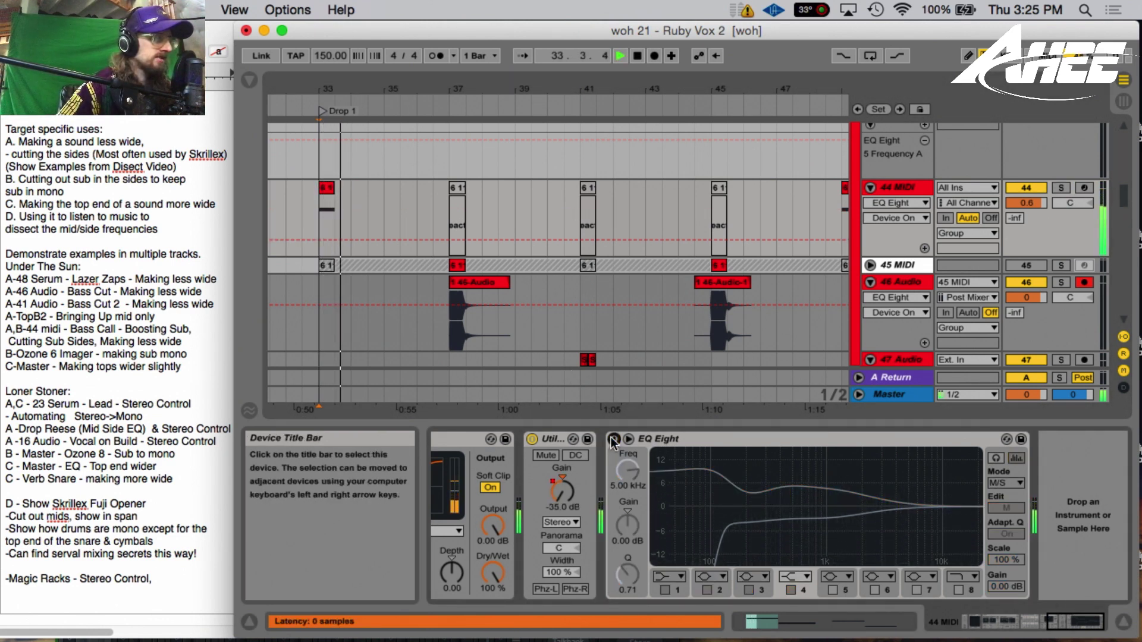
key("space")
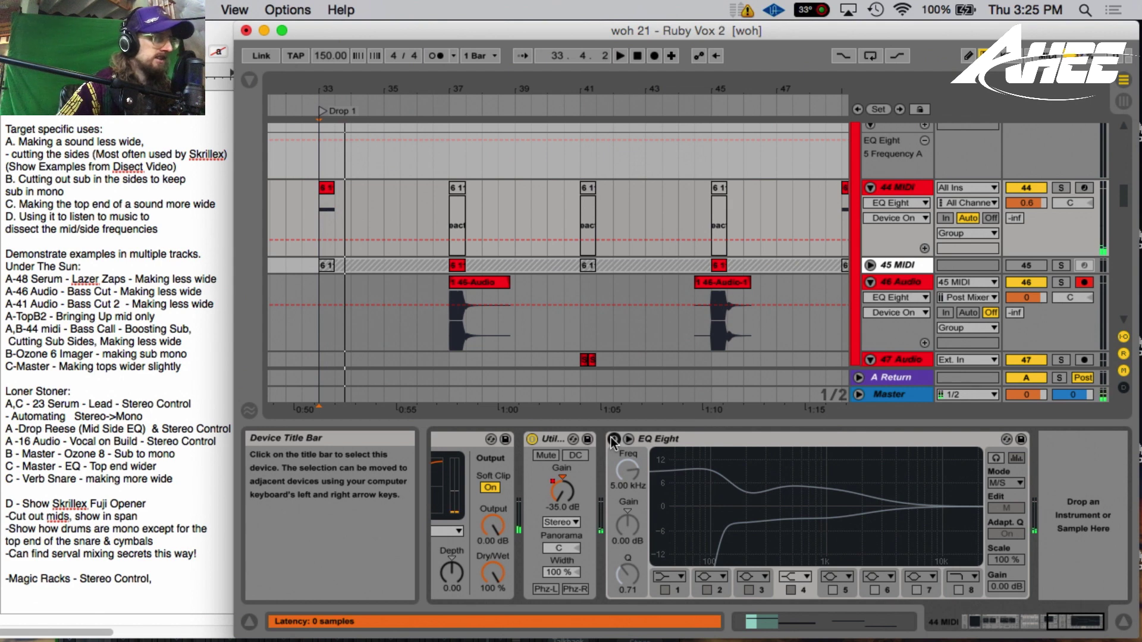
key("space")
left_click(613, 439)
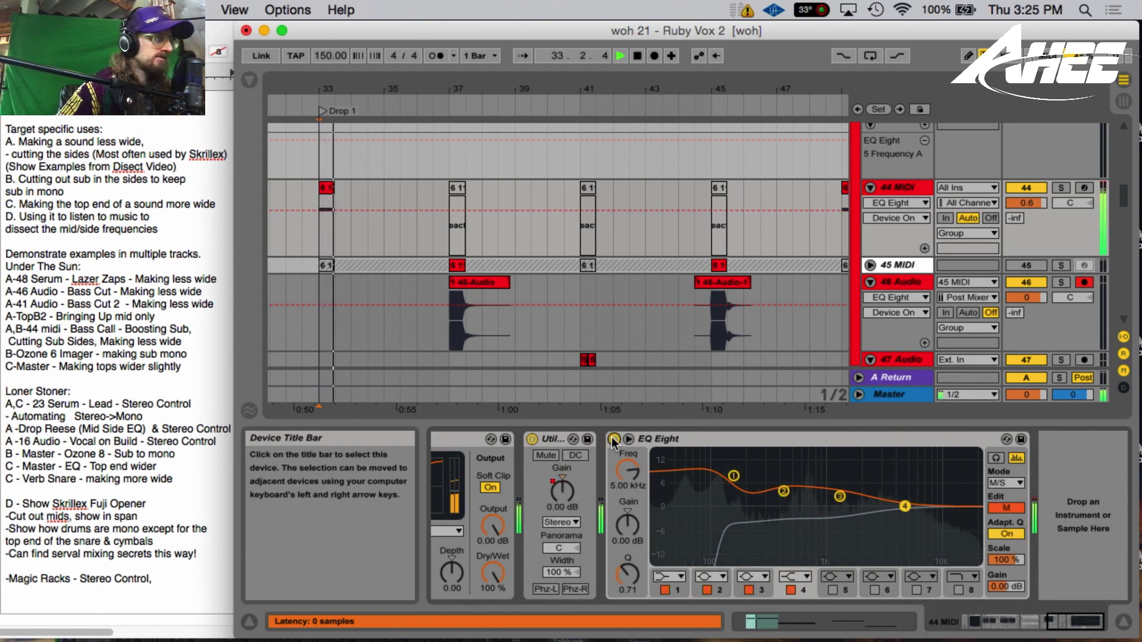
key("space")
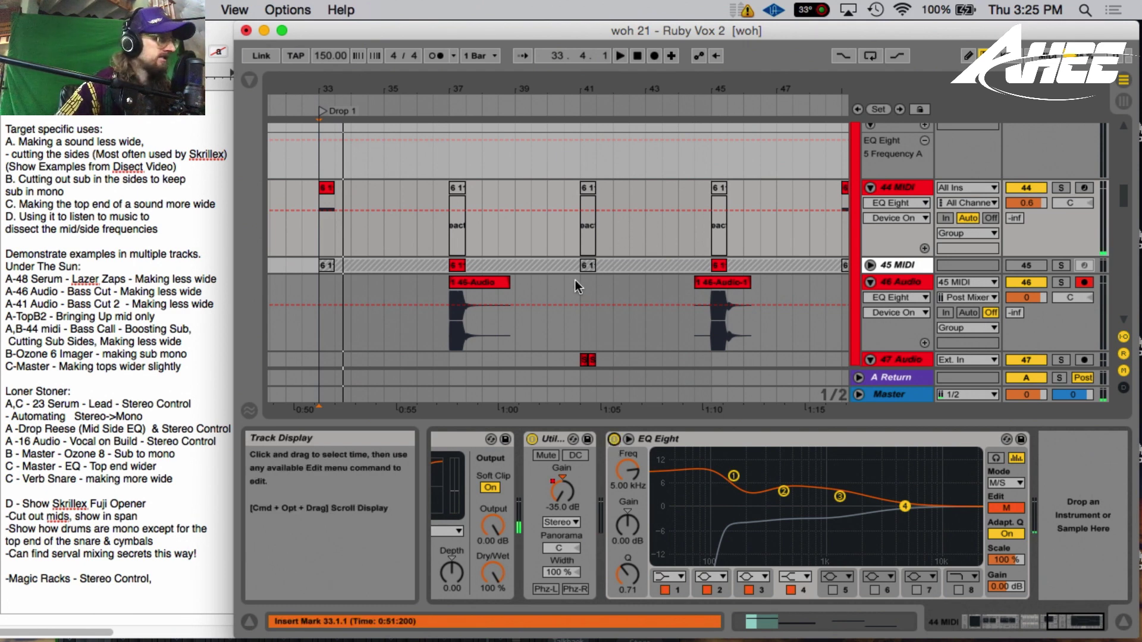
- Find the TopB2 track and solo it
scroll(574, 279, "down", 10)
left_click(1023, 220)
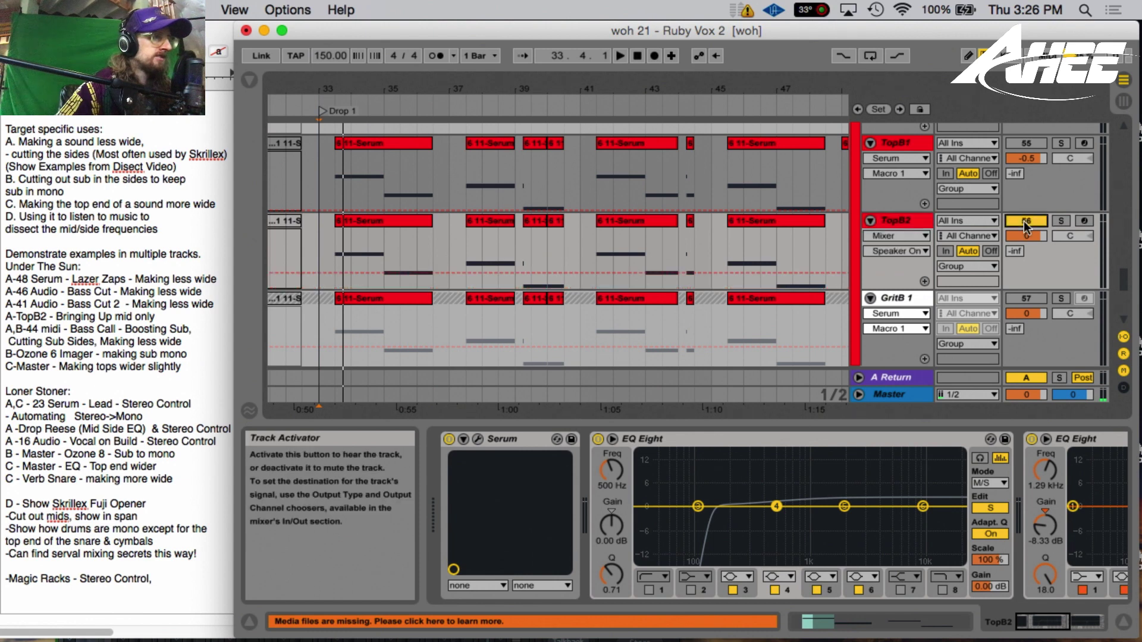
left_click(1057, 223)
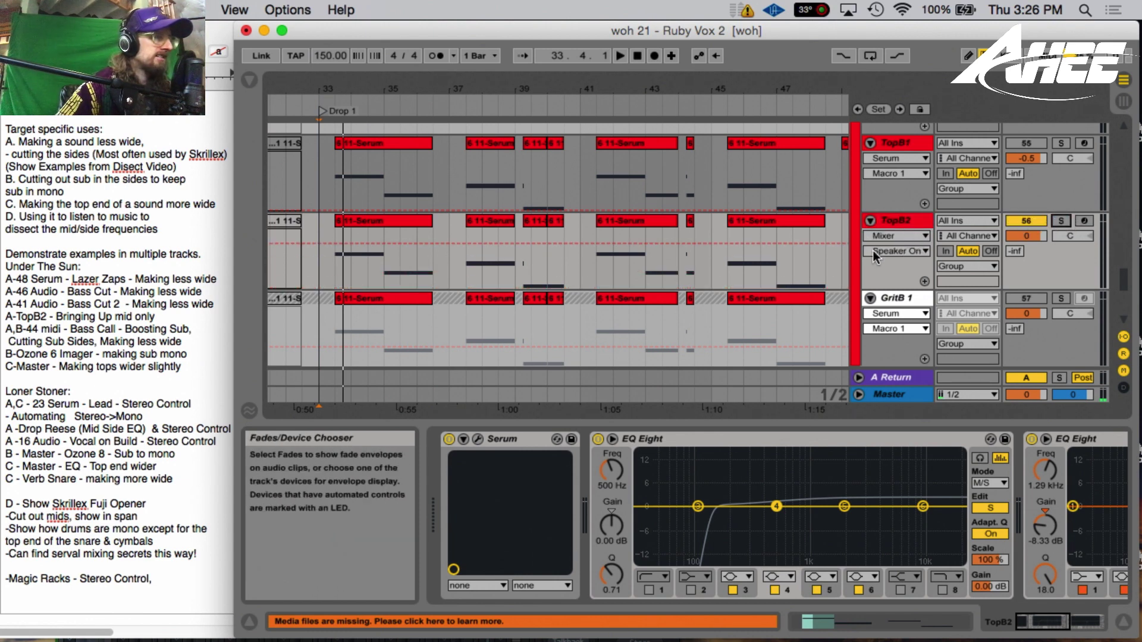
scroll(477, 340, "up", 15)
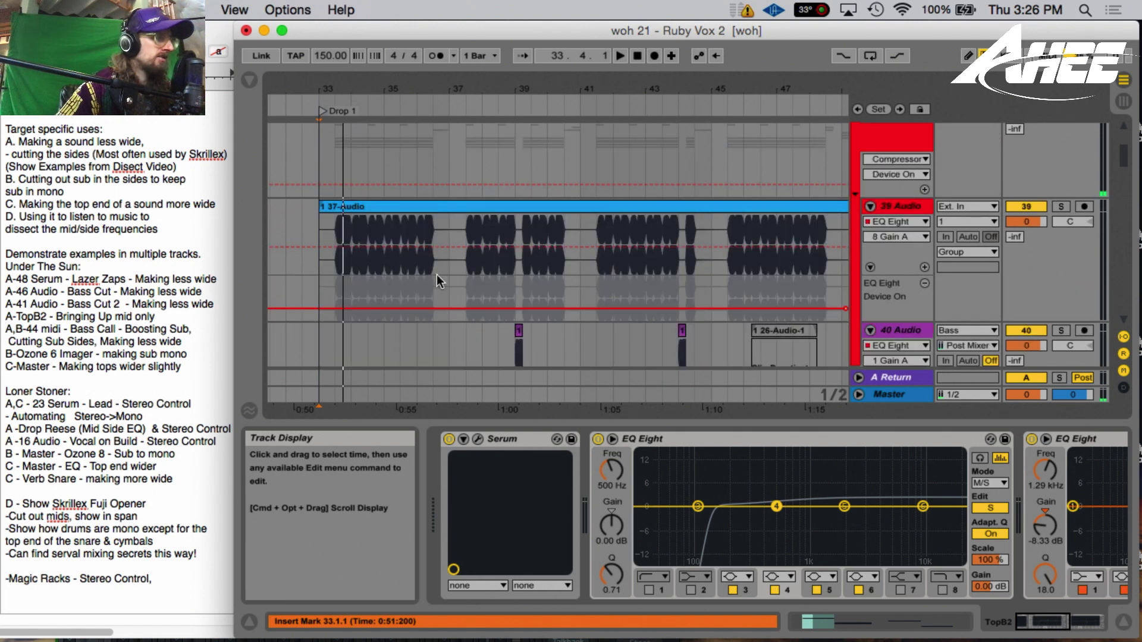
scroll(445, 296, "down", 5)
scroll(444, 300, "down", 8)
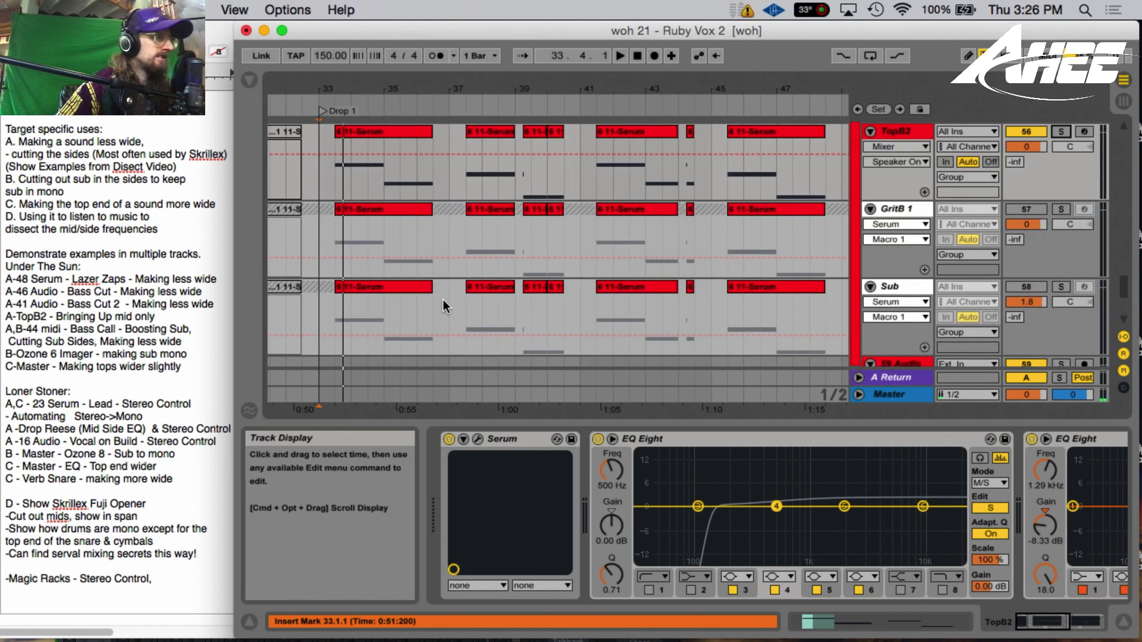
left_click(1062, 132)
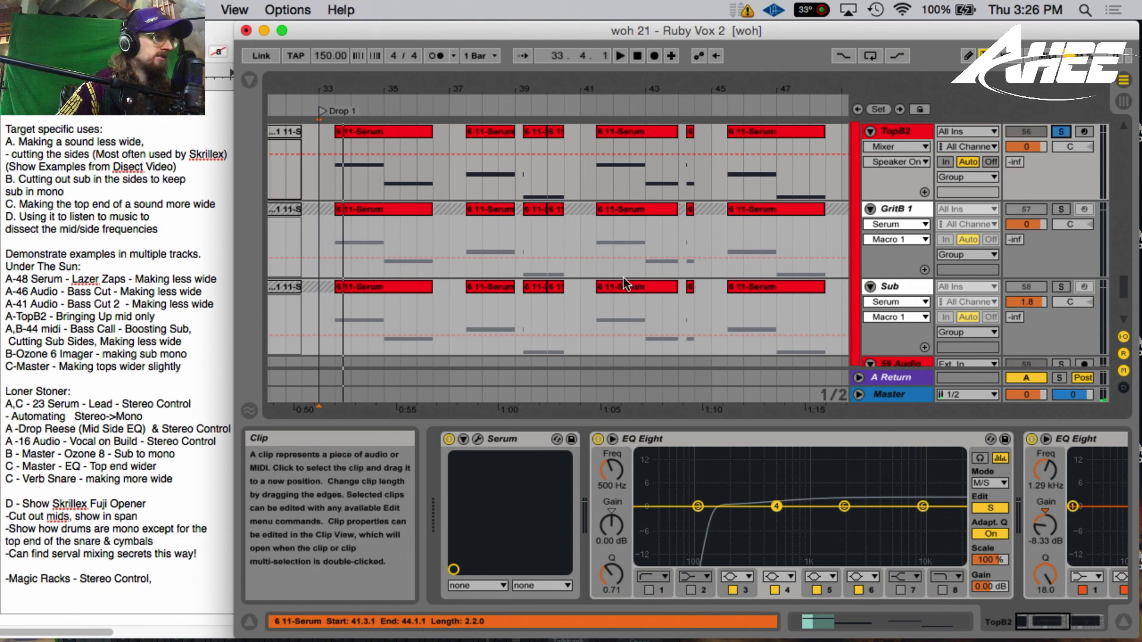
- Play TopB2's bar-33 clip, comparing its mid/side EQ Eight bypassed and active
key("space")
key("space")
left_click(366, 142)
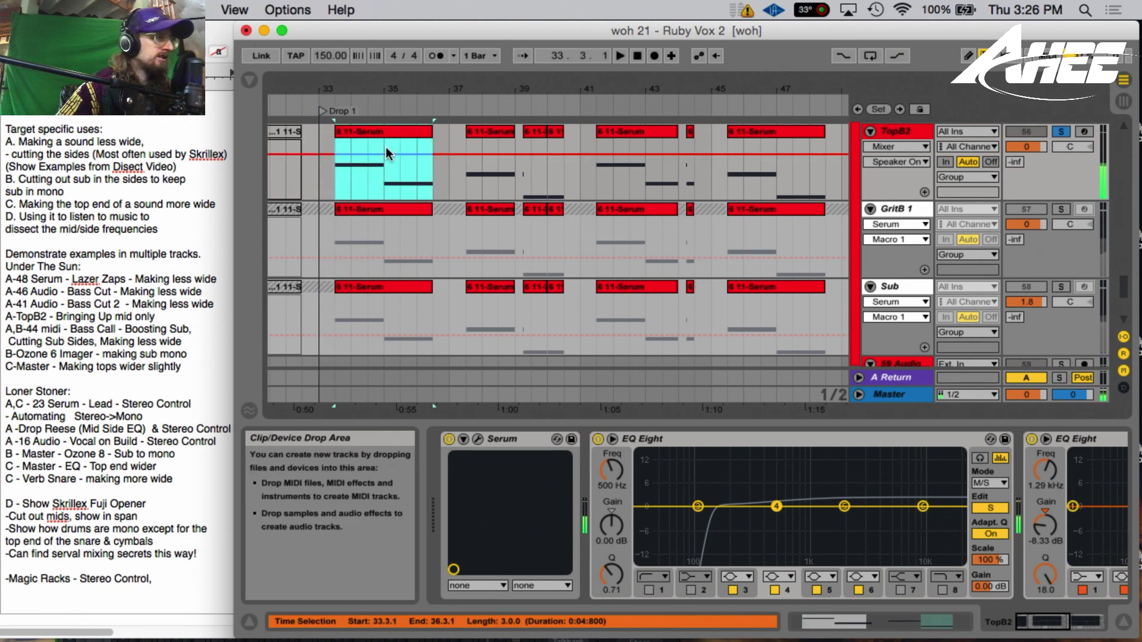
left_click(991, 508)
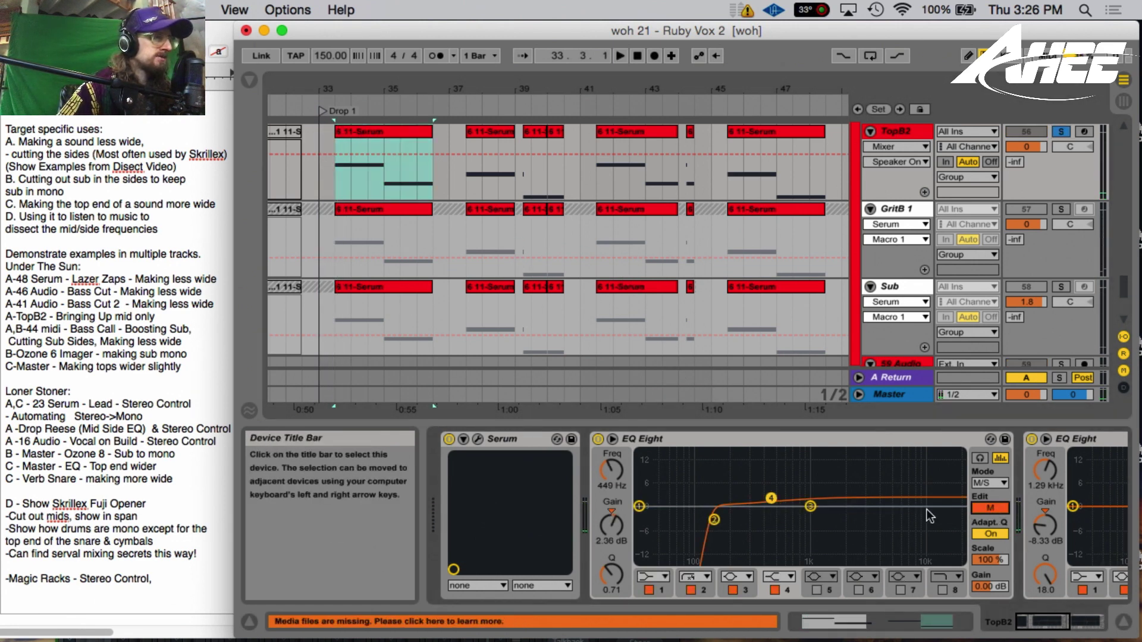
left_click(369, 130)
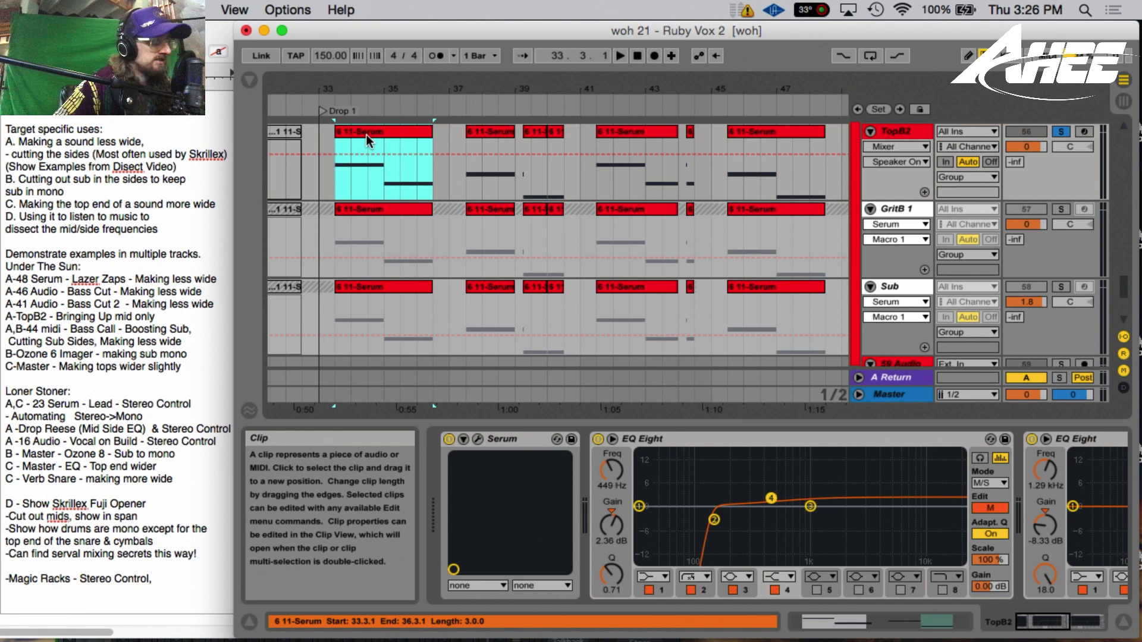
key("space")
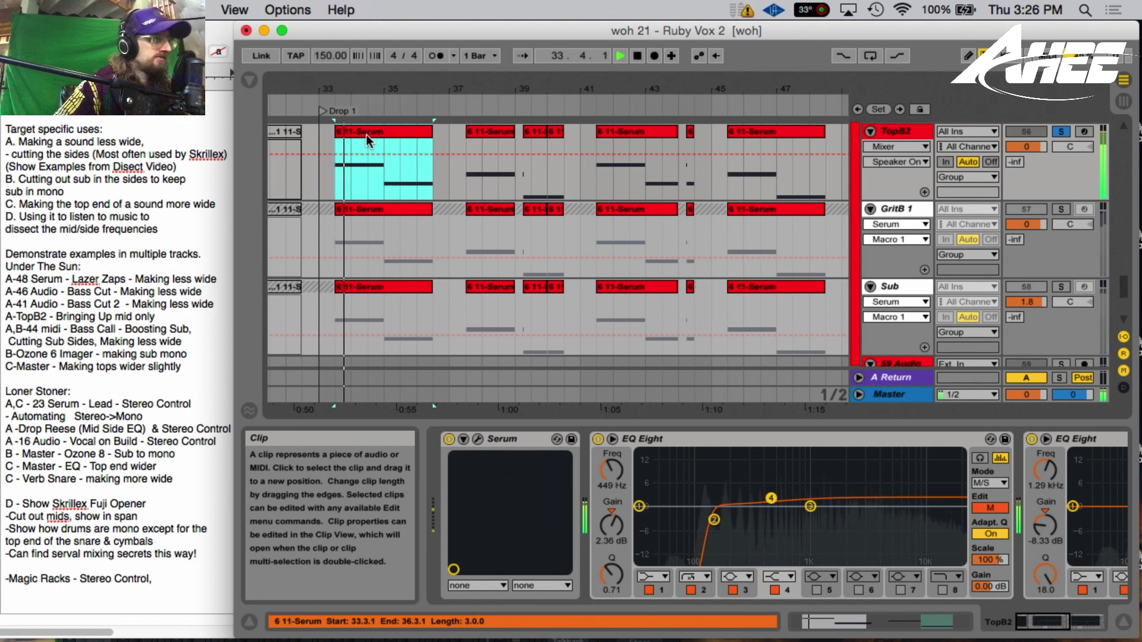
left_click(598, 439)
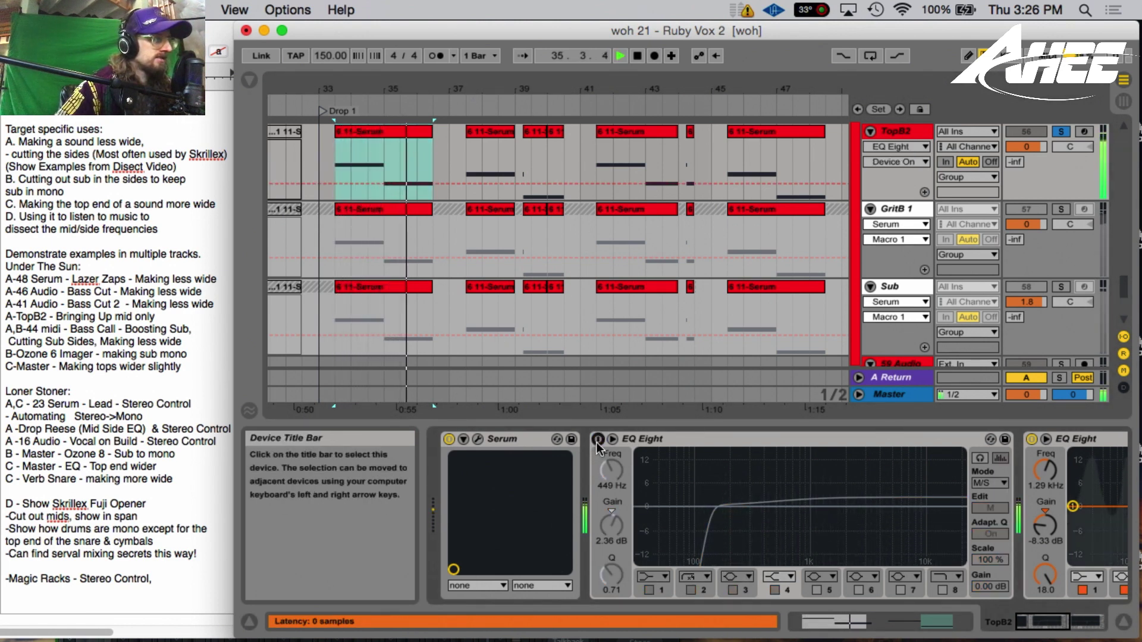
left_click(598, 439)
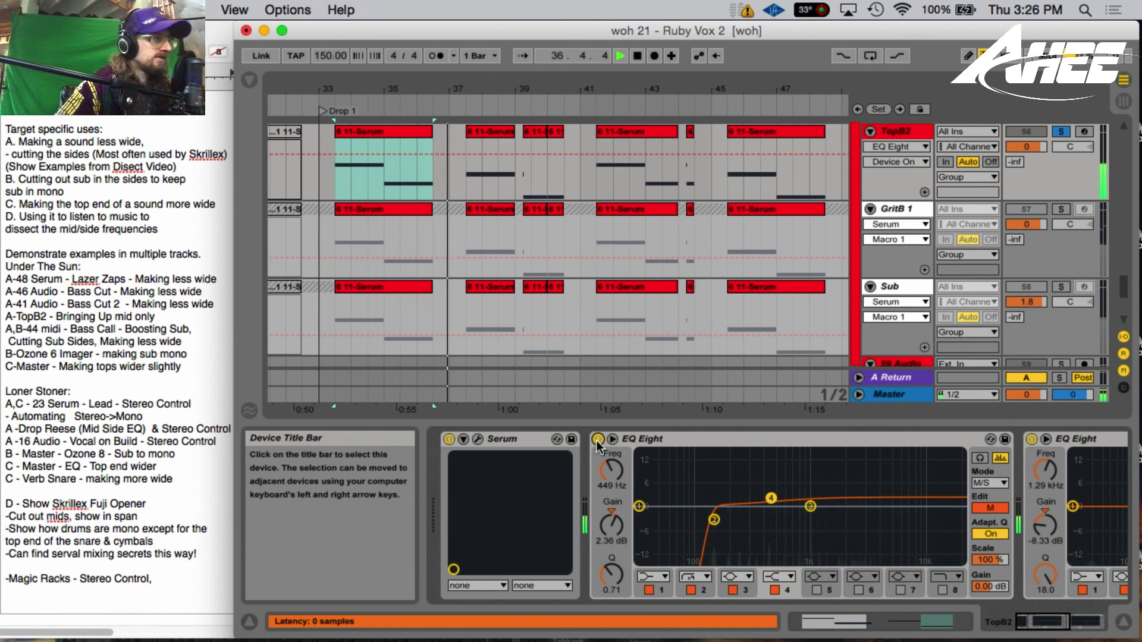
key("space")
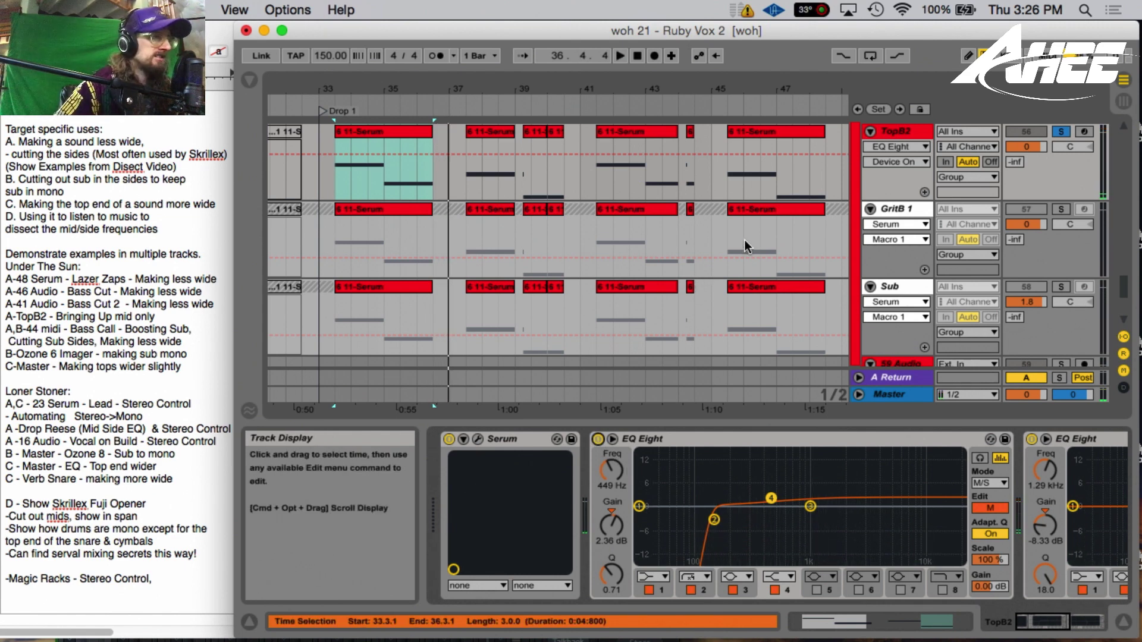
- Solo and unsolo the Sub track, then show the Master track's EQ devices
left_click(1061, 287)
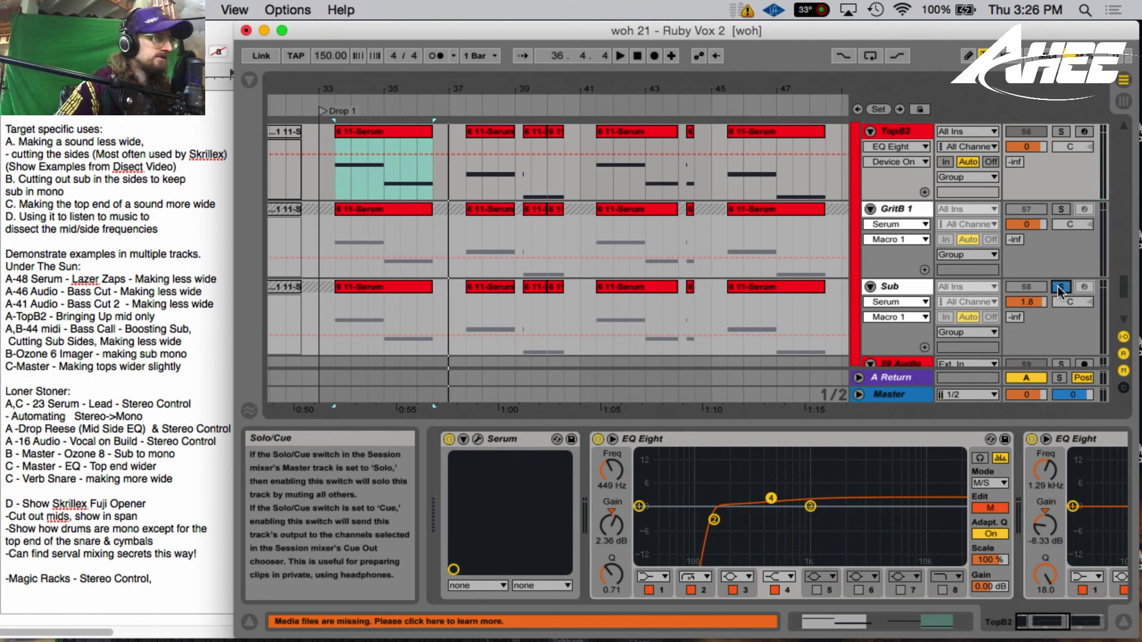
left_click(1061, 287)
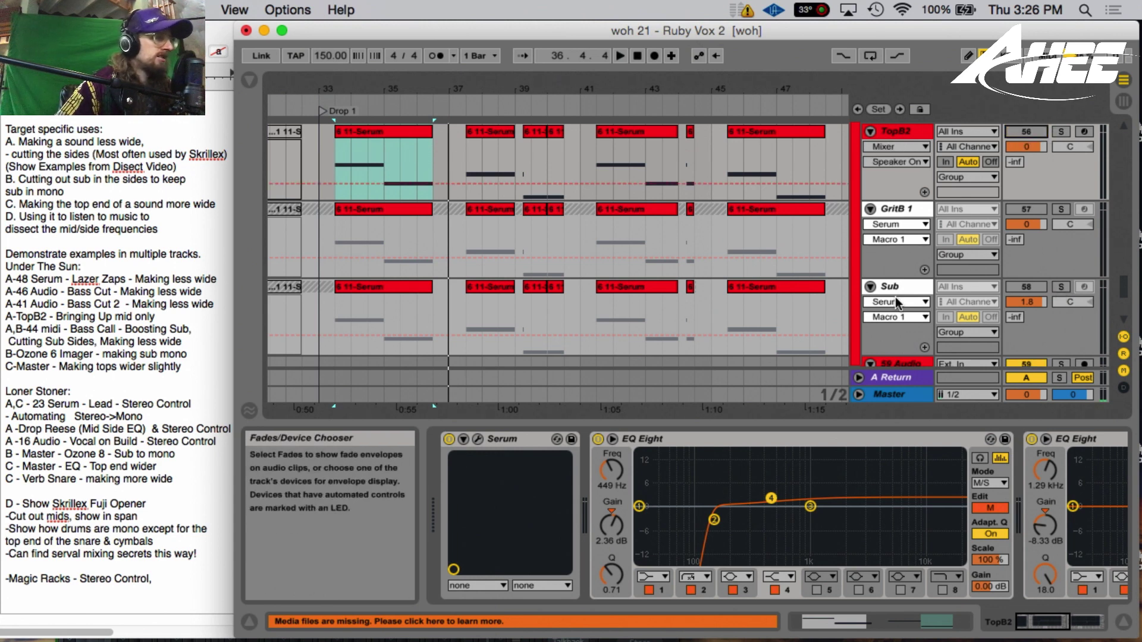
left_click(894, 395)
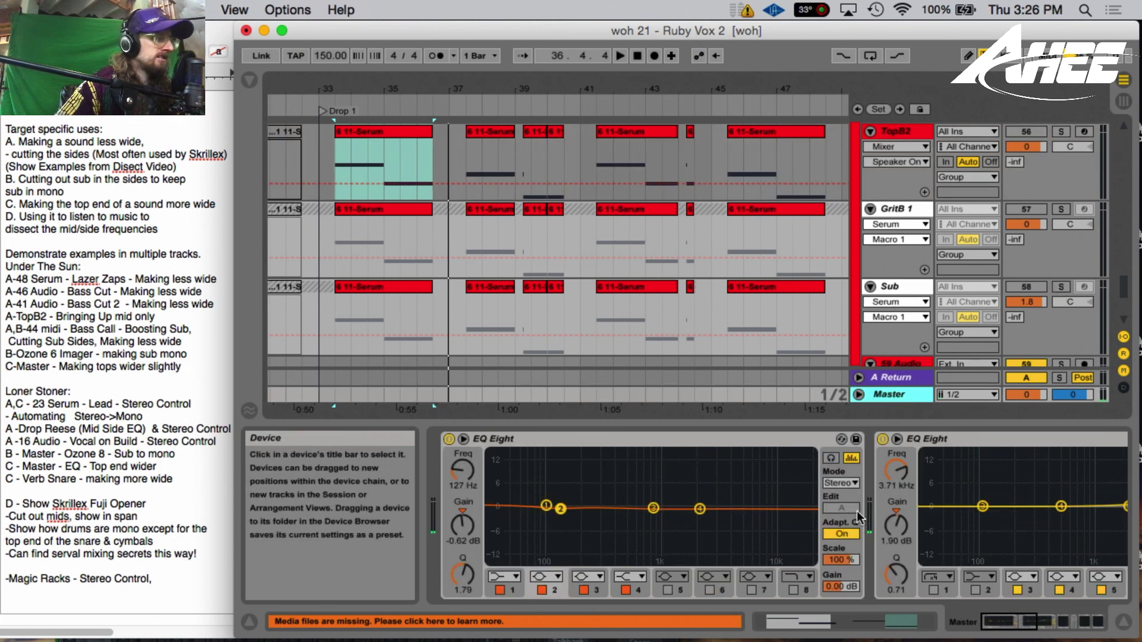
- Scroll the Master chain and flip its EQ Eight edit from side to mid and back to side
left_click(1046, 621)
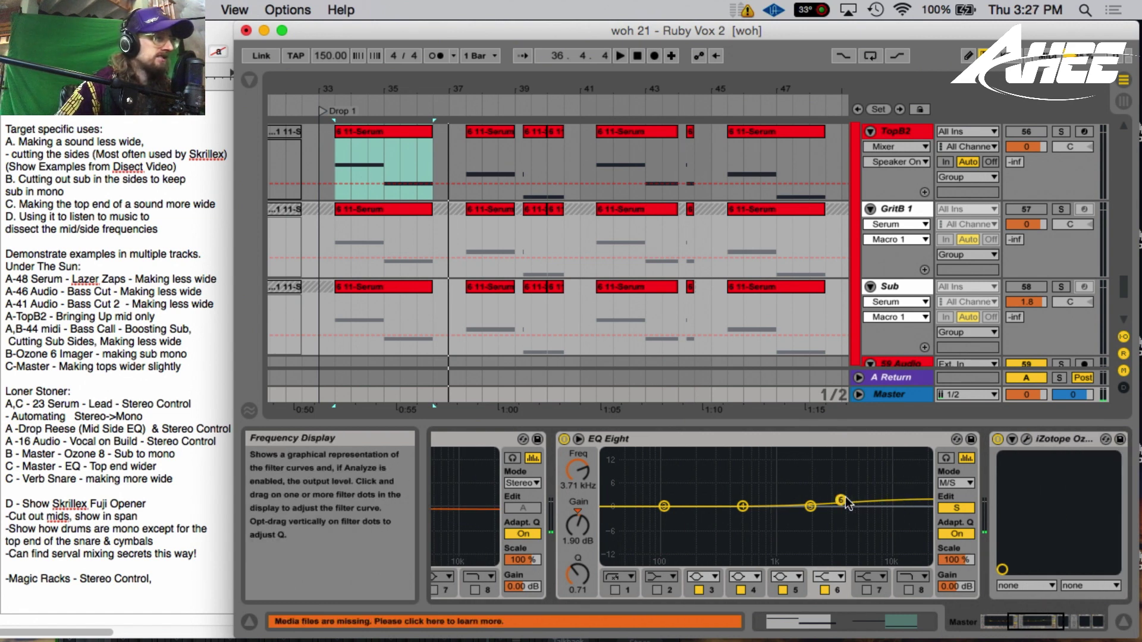
left_click(954, 507)
left_click(954, 506)
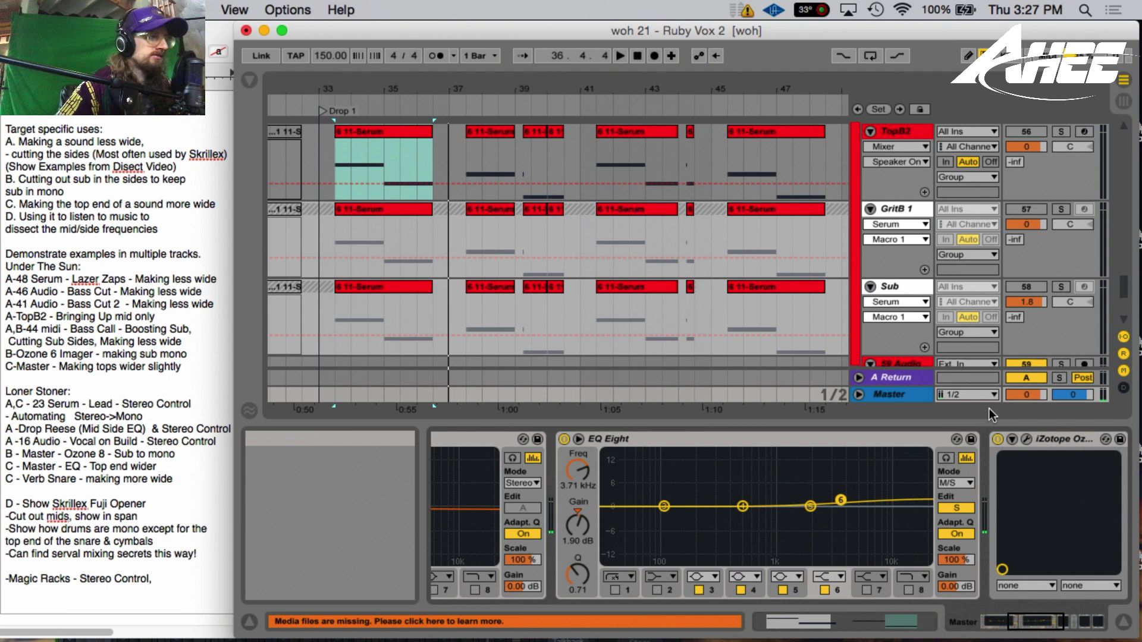
- Open Ozone 6 Imager, dismiss its preset manager, watch the vectorscope during playback, then close it
left_click(1028, 441)
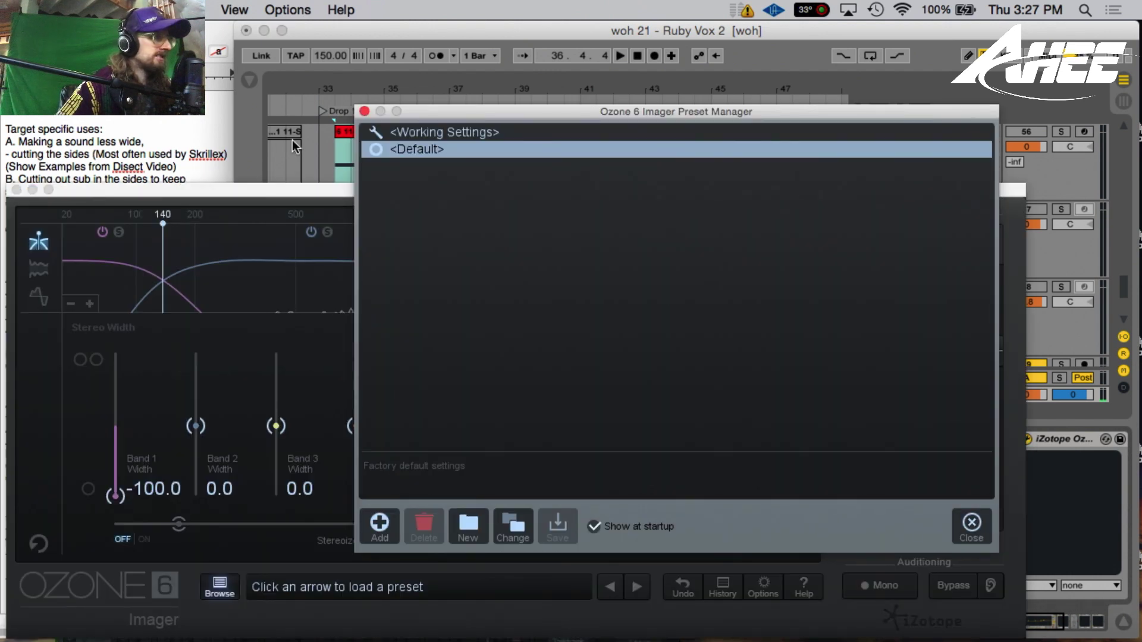
left_click(364, 112)
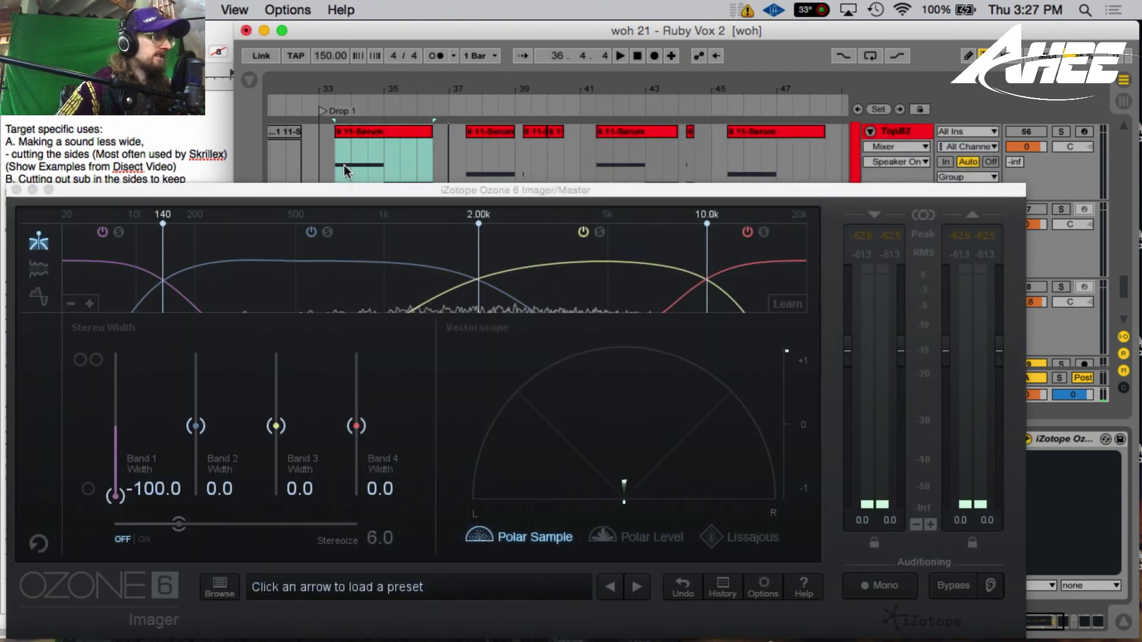
left_click_drag(328, 191, 497, 40)
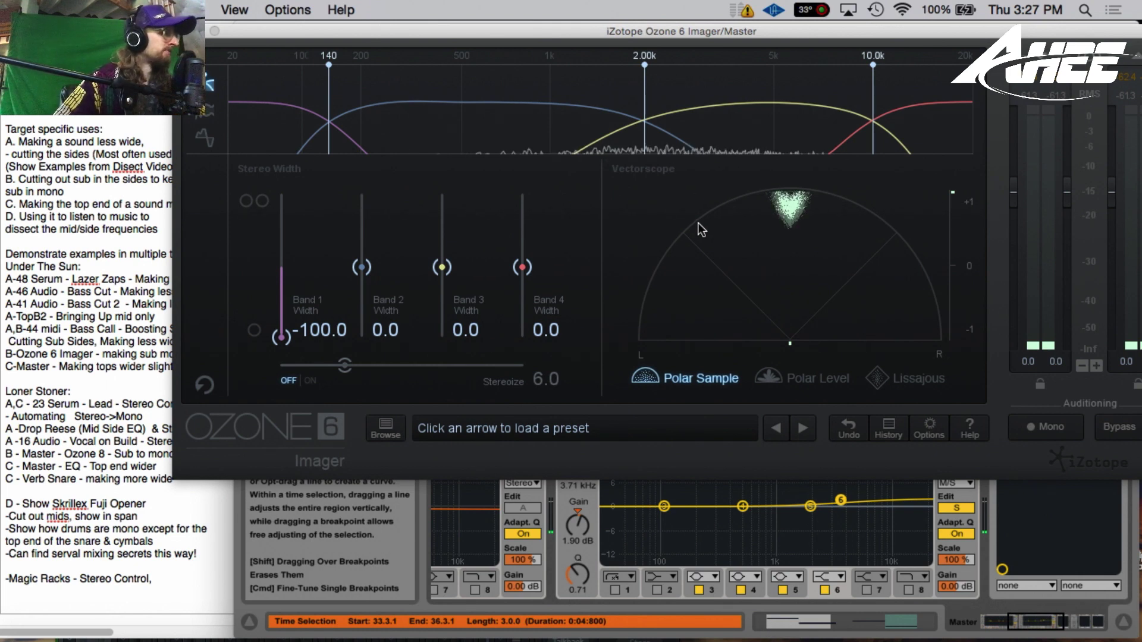
left_click(398, 101)
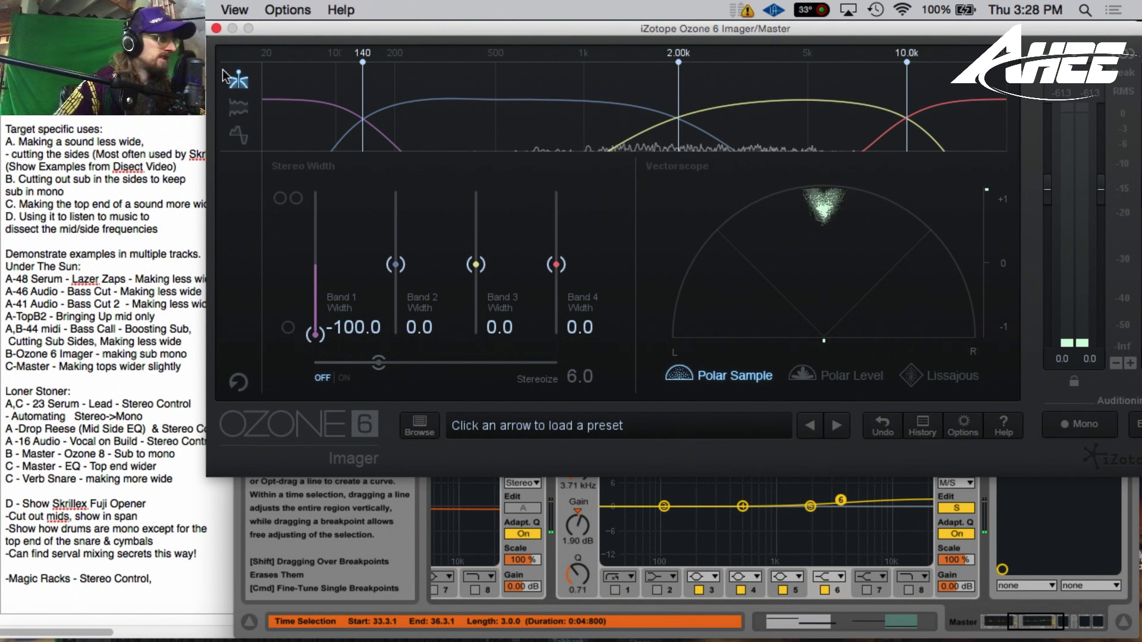
key("space")
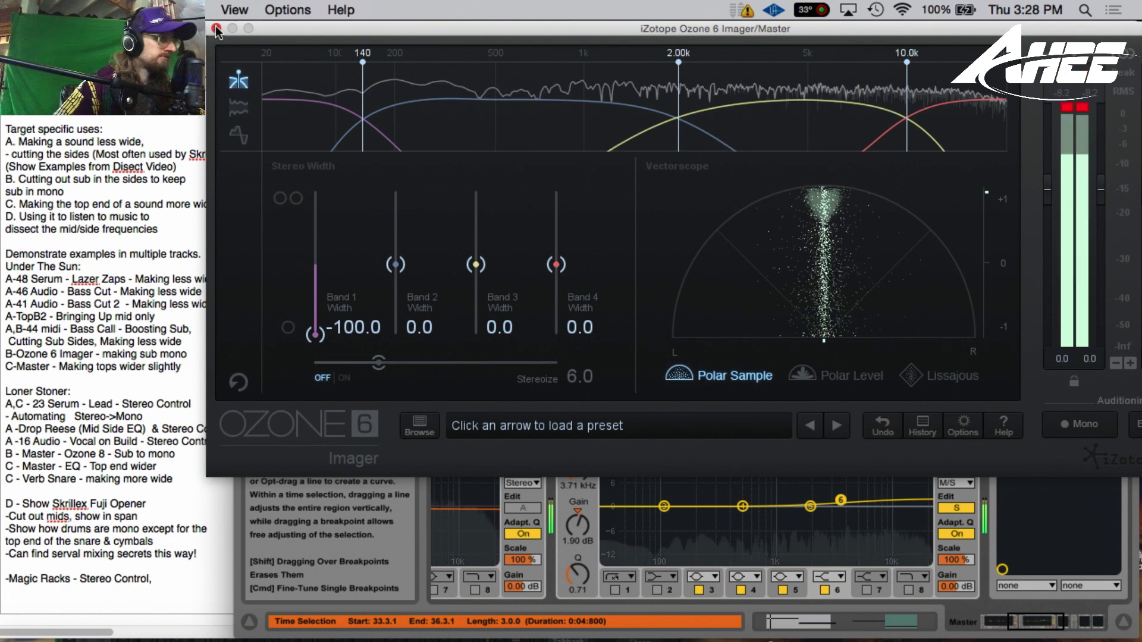
key("space")
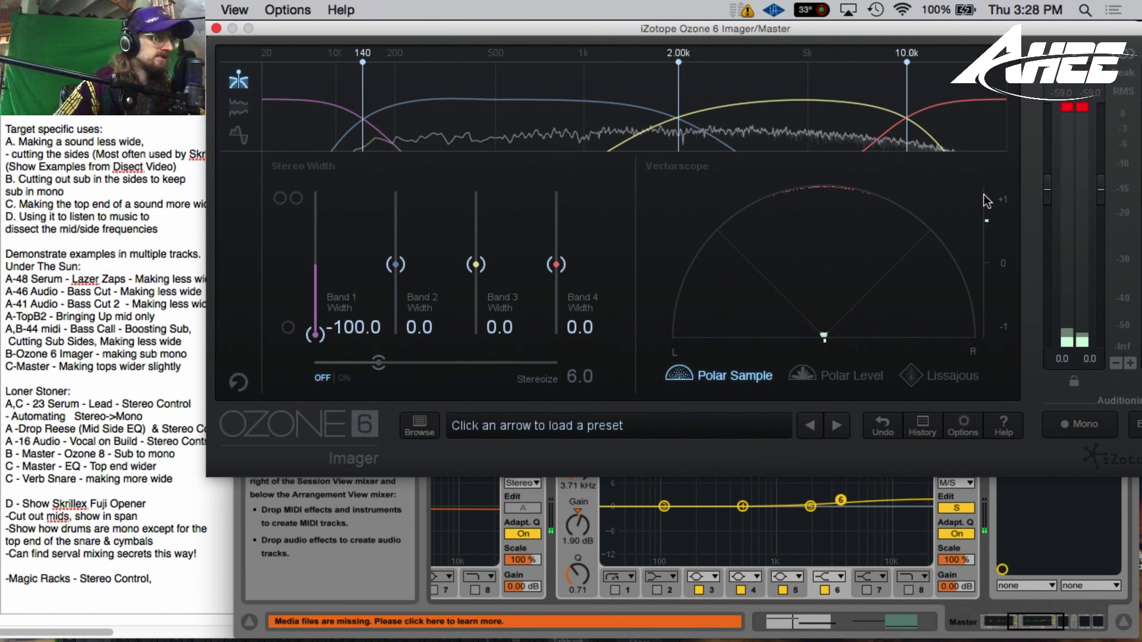
key("super+alt+p")
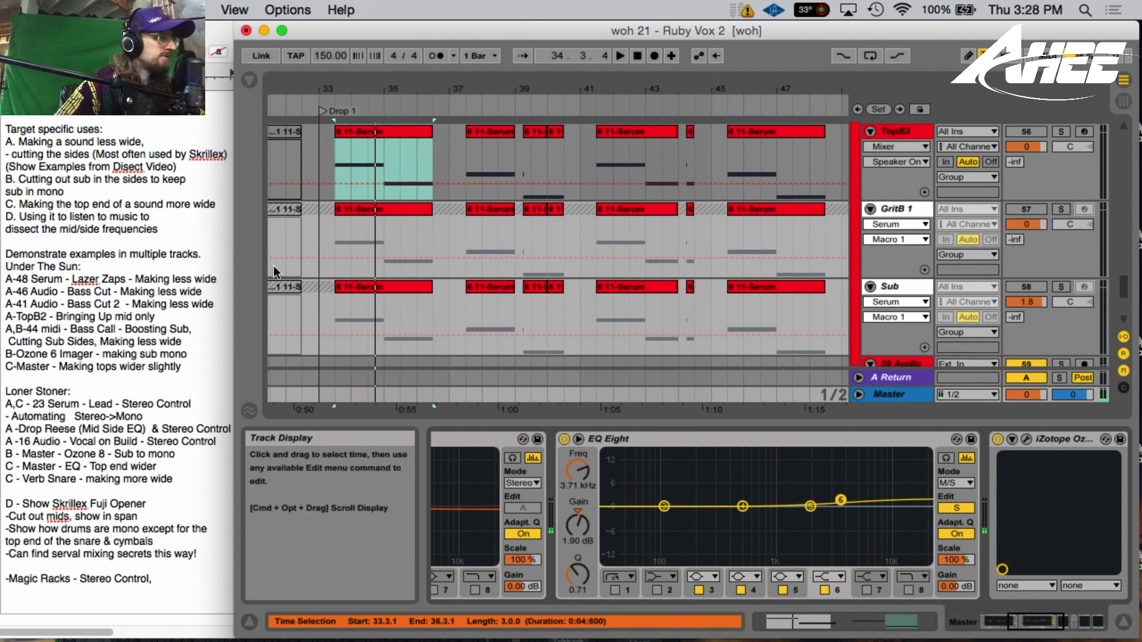
- Open the lover loner 18 Live set
left_click(107, 10)
left_click(107, 9)
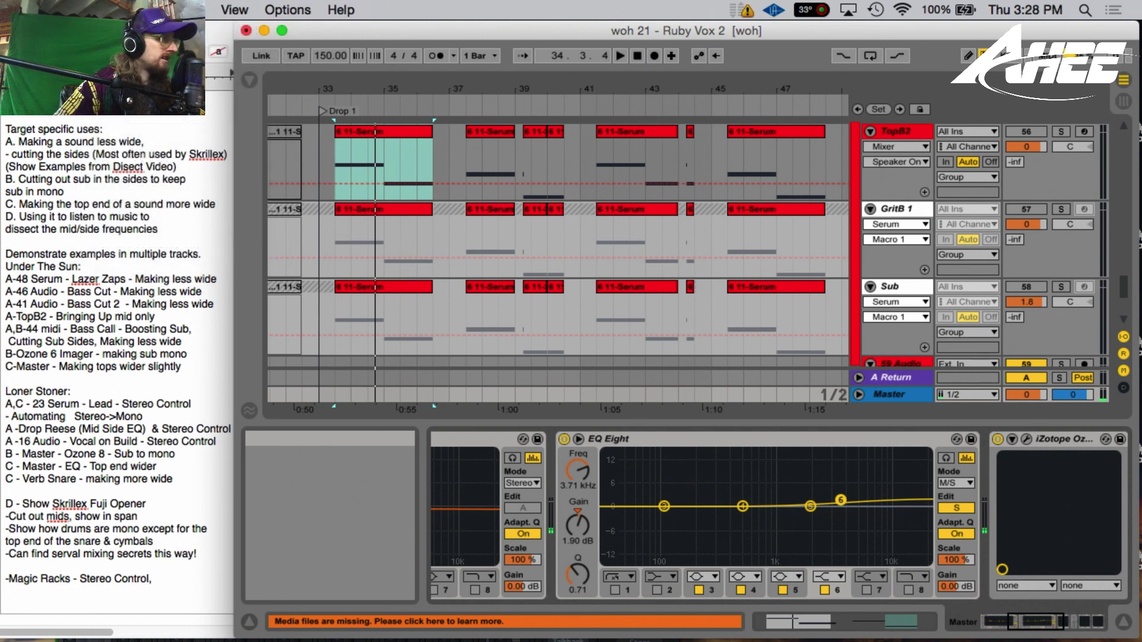
left_click(107, 10)
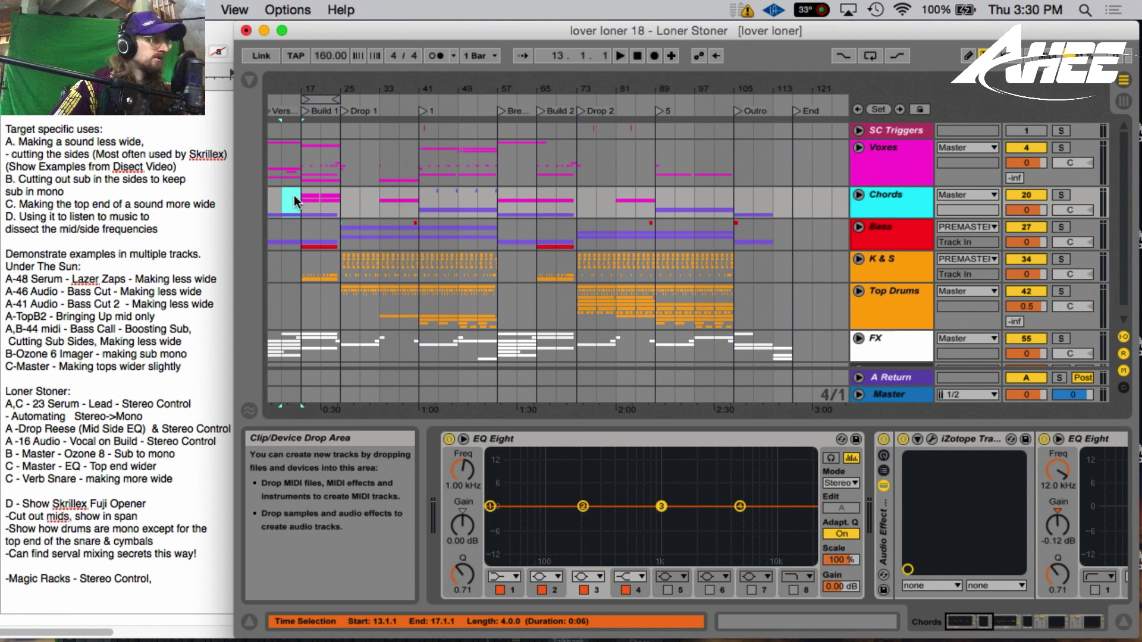
- Time-select bars 1–9 in the Chords lane and scroll down to 23 Serum
left_click(301, 204)
left_click_drag(300, 204, 265, 204)
left_click_drag(292, 89, 300, 97)
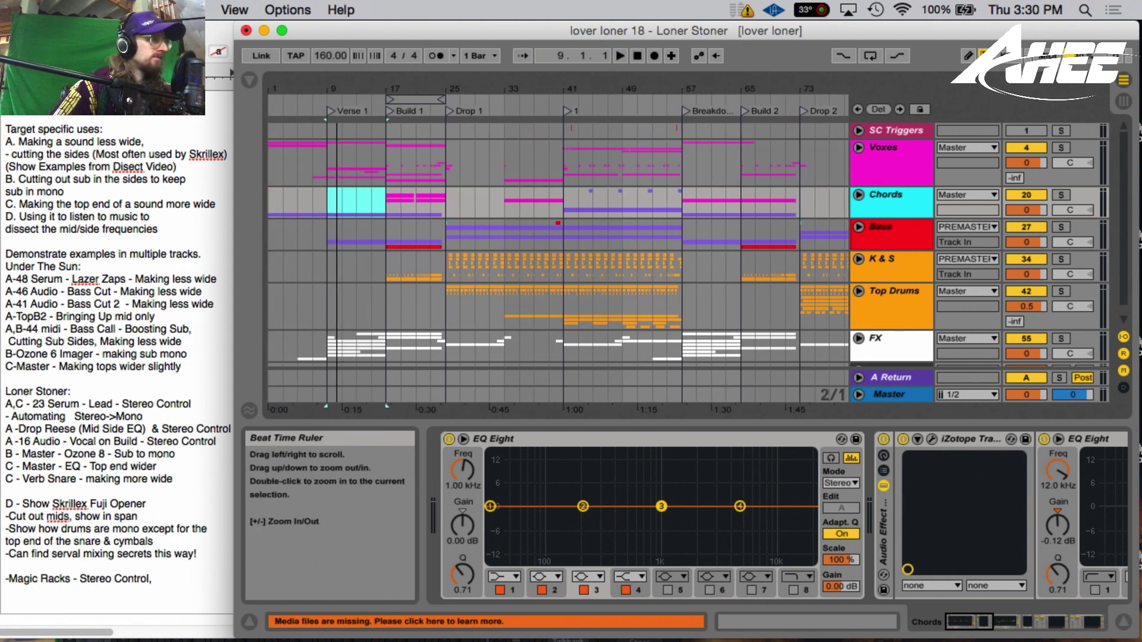
left_click_drag(273, 194, 328, 202)
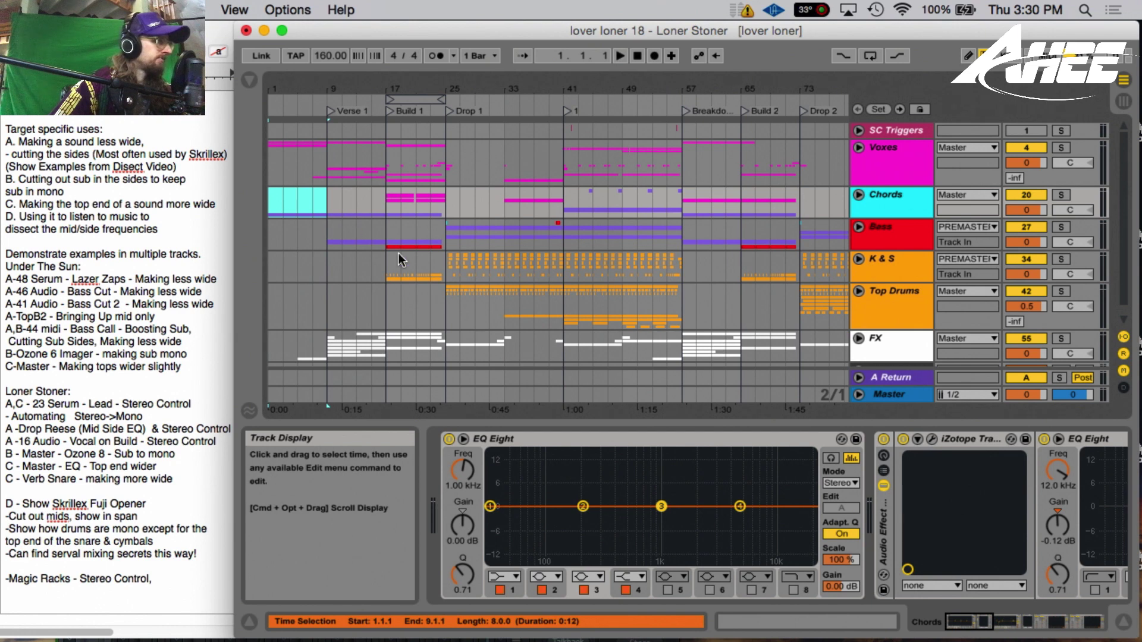
scroll(402, 234, "down", 1)
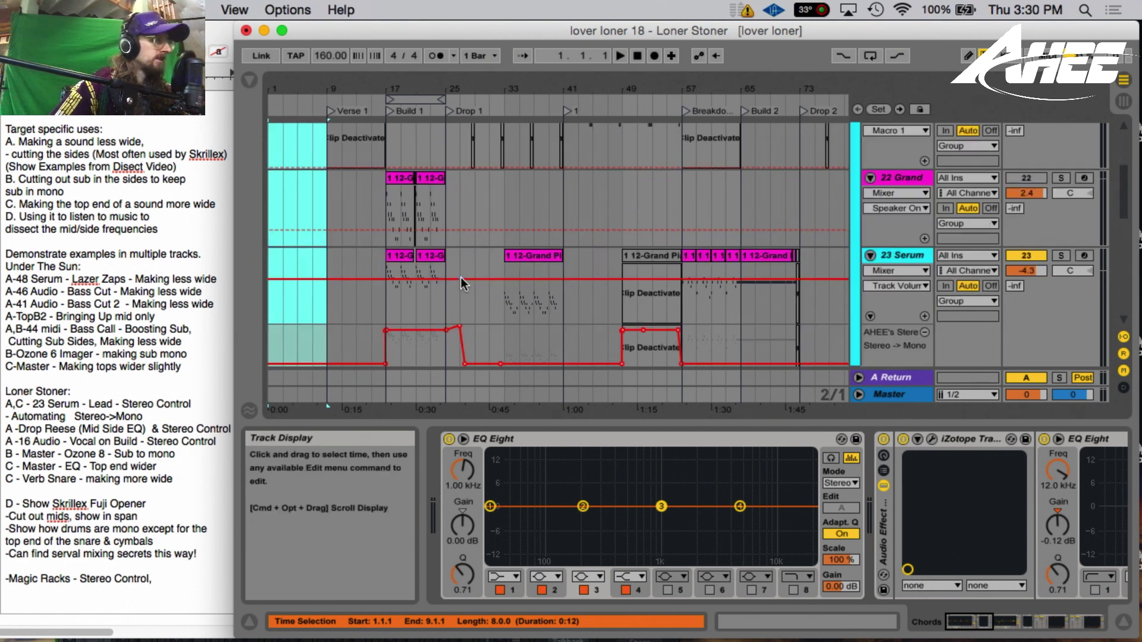
- Solo 23 Serum, show AHEE's Stereo Control, and play the 12-Grand Piano clips at bars 17 and 33
left_click(1062, 255)
left_click(1095, 621)
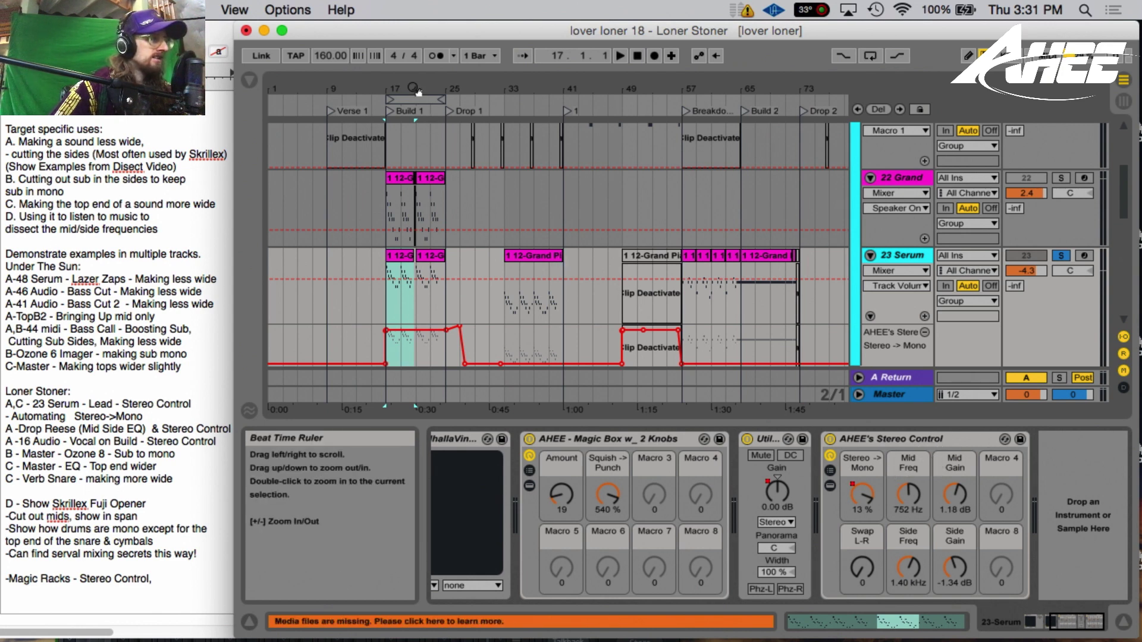
key("plus")
scroll(568, 200, "left", 2)
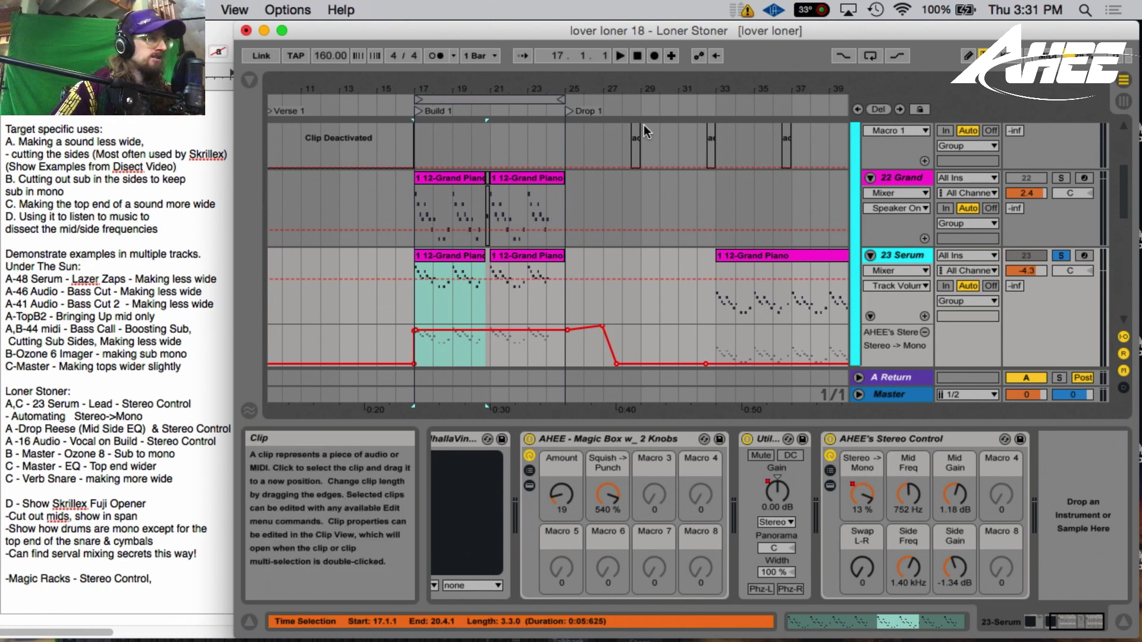
scroll(418, 242, "right", 2)
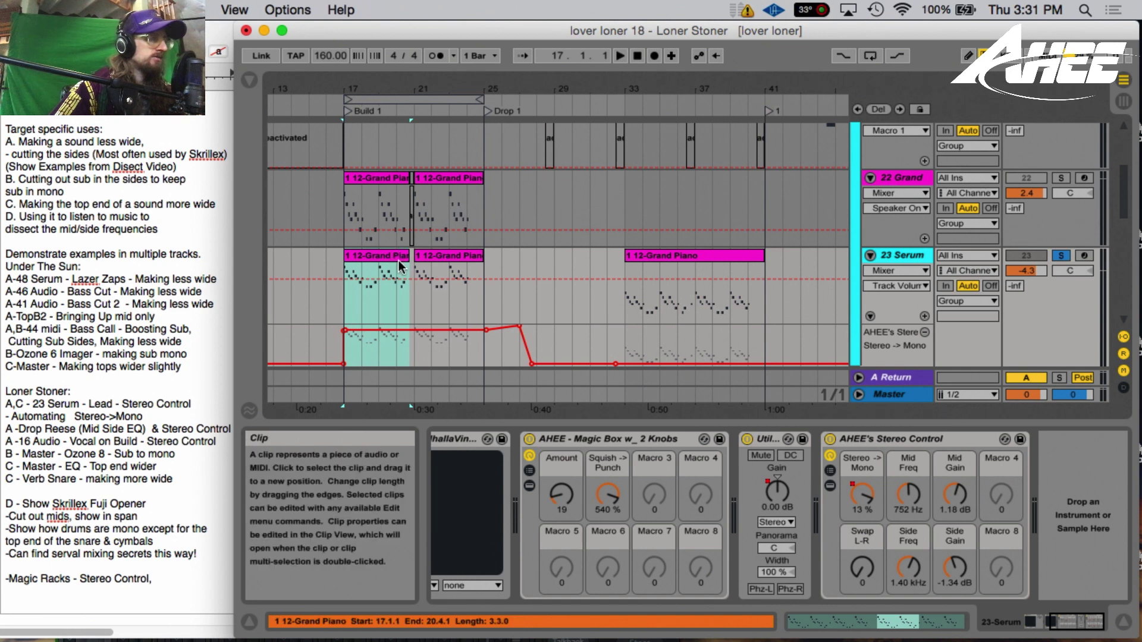
left_click(634, 255)
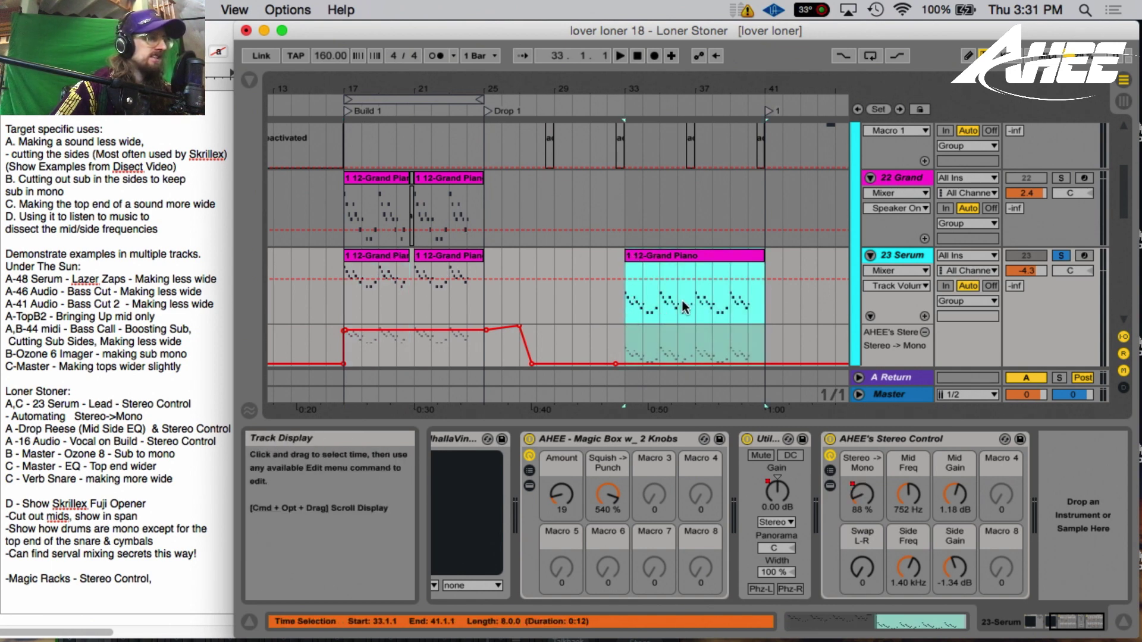
left_click(371, 253)
key("space")
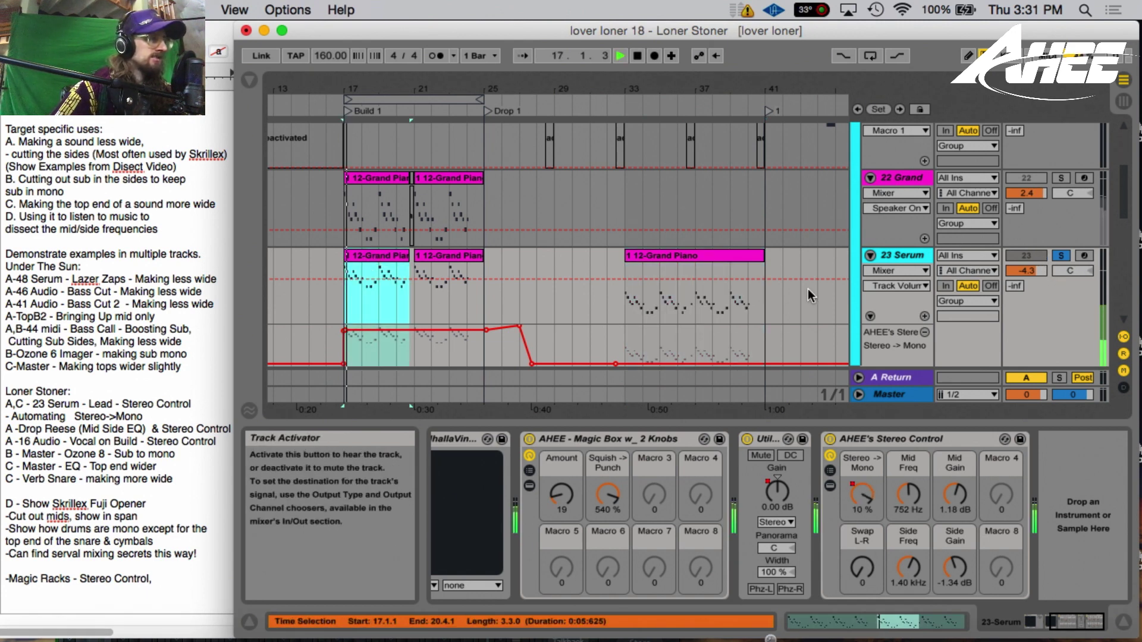
left_click(640, 255)
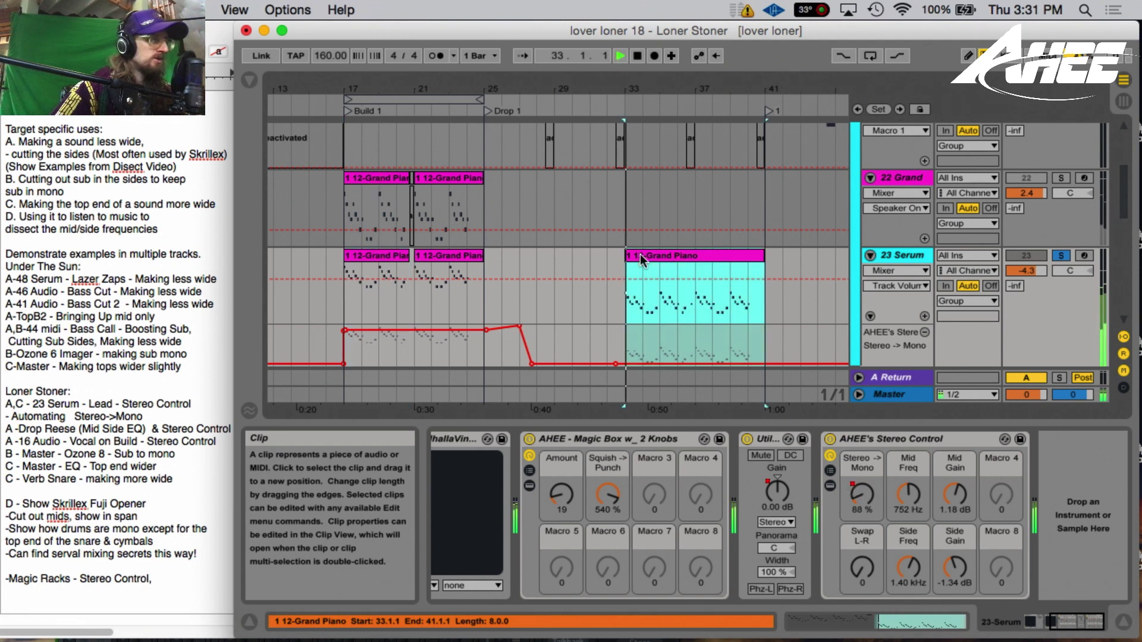
- Unsolo 23 Serum and play the bar-17 and bar-33 piano clips in the full mix
left_click(1062, 257)
left_click(373, 257)
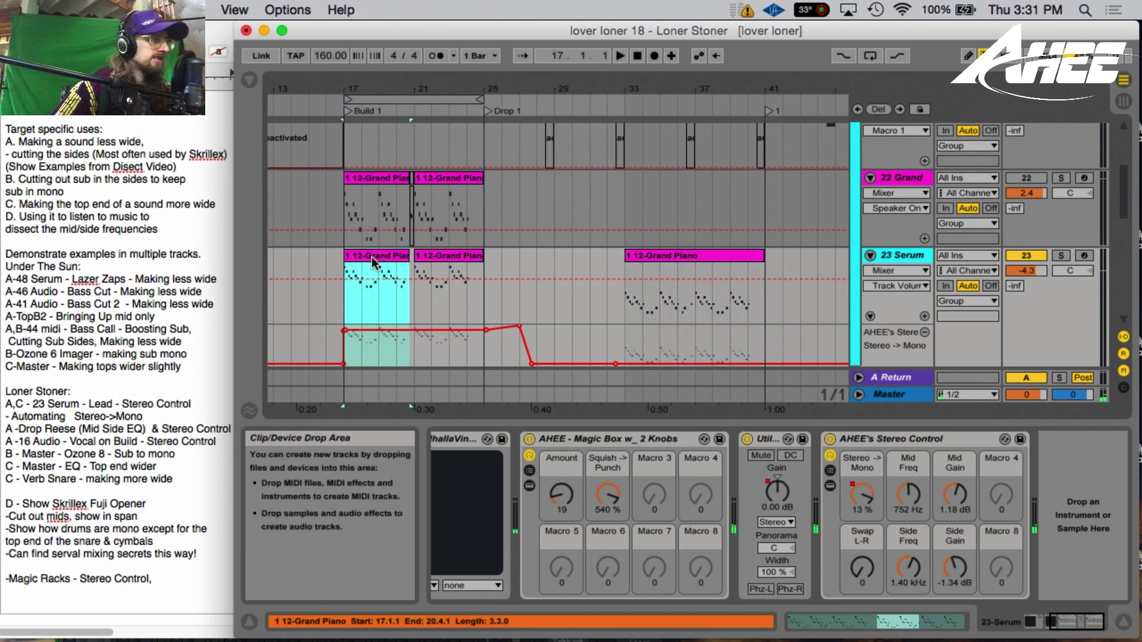
key("space")
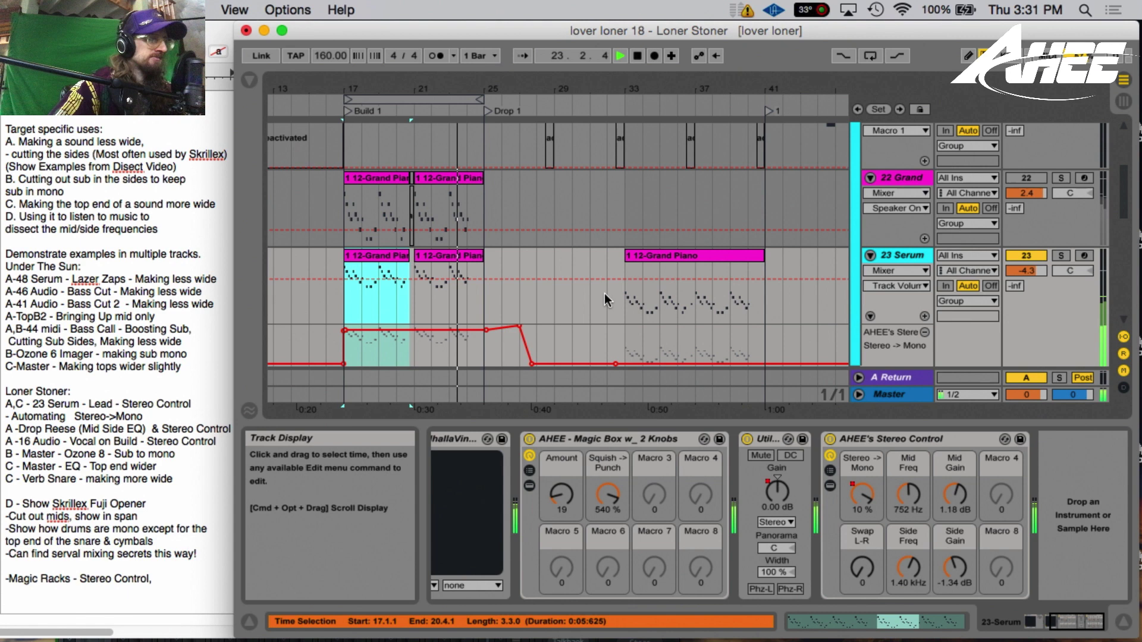
key("space")
left_click(643, 251)
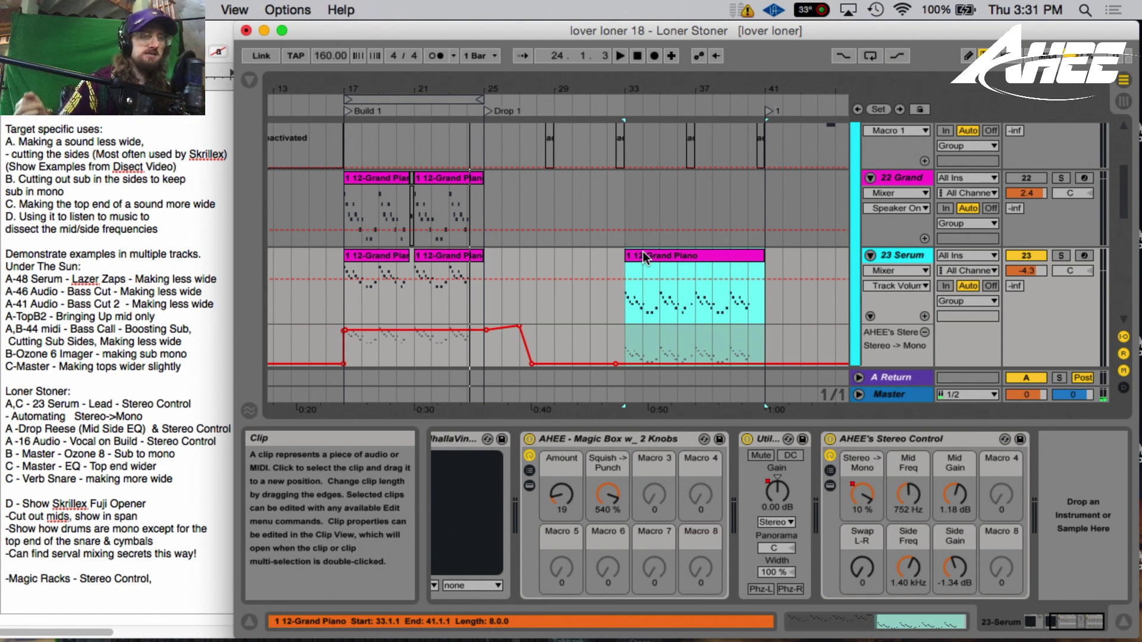
key("space")
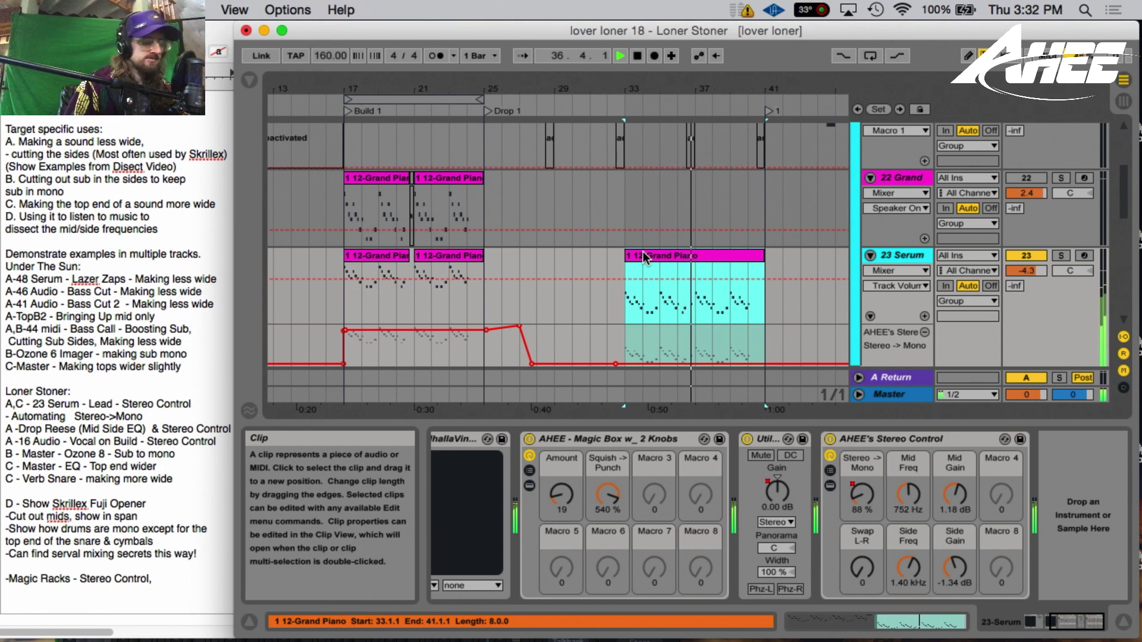
key("space")
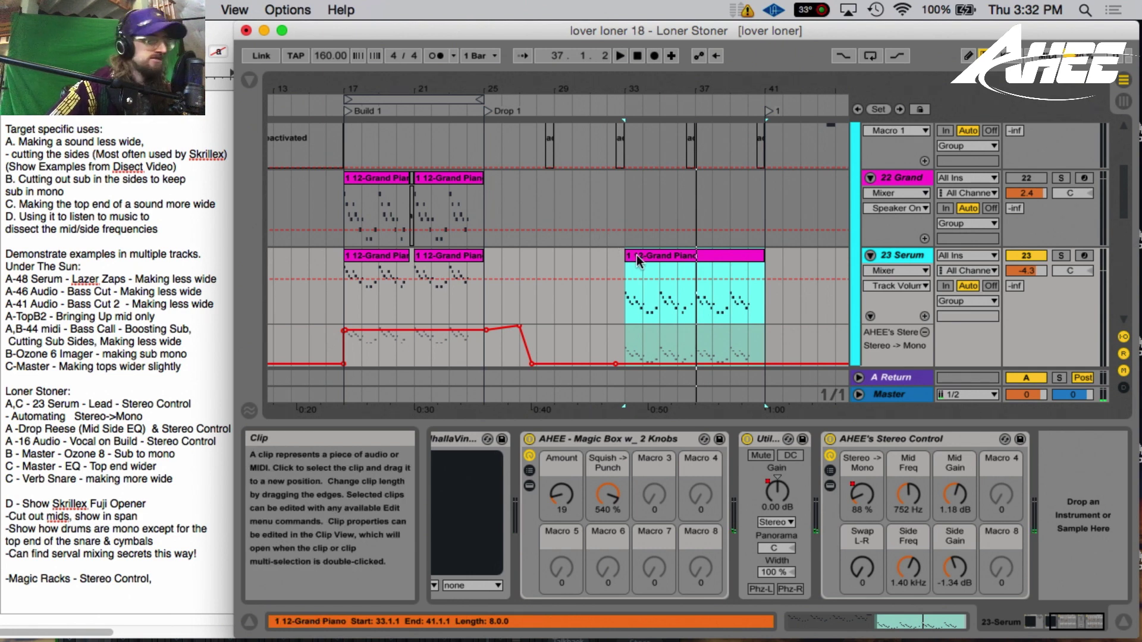
scroll(639, 260, "down", 10)
- Solo the Reese track on its 22-Serum clip and open SPAN on the Master
left_click(654, 174)
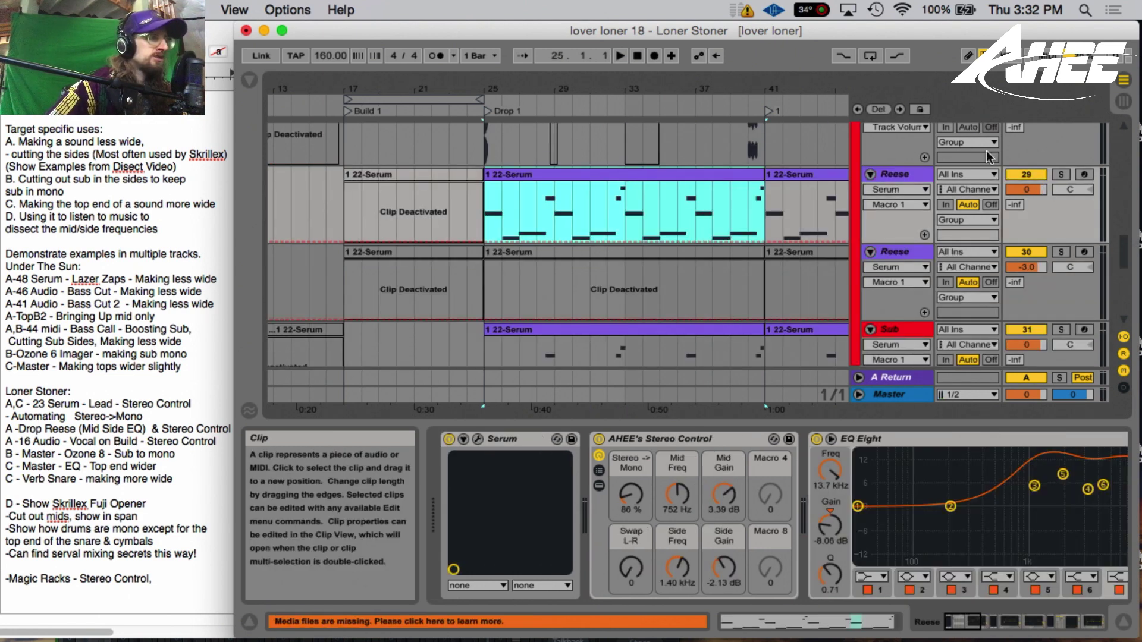
left_click(1067, 175)
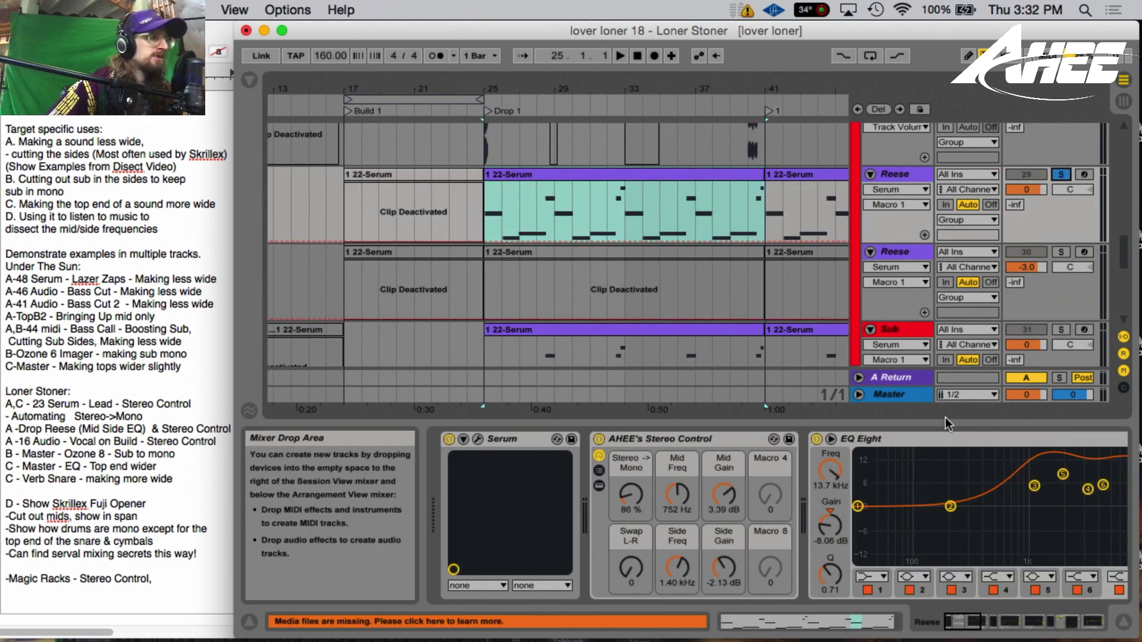
left_click(626, 440)
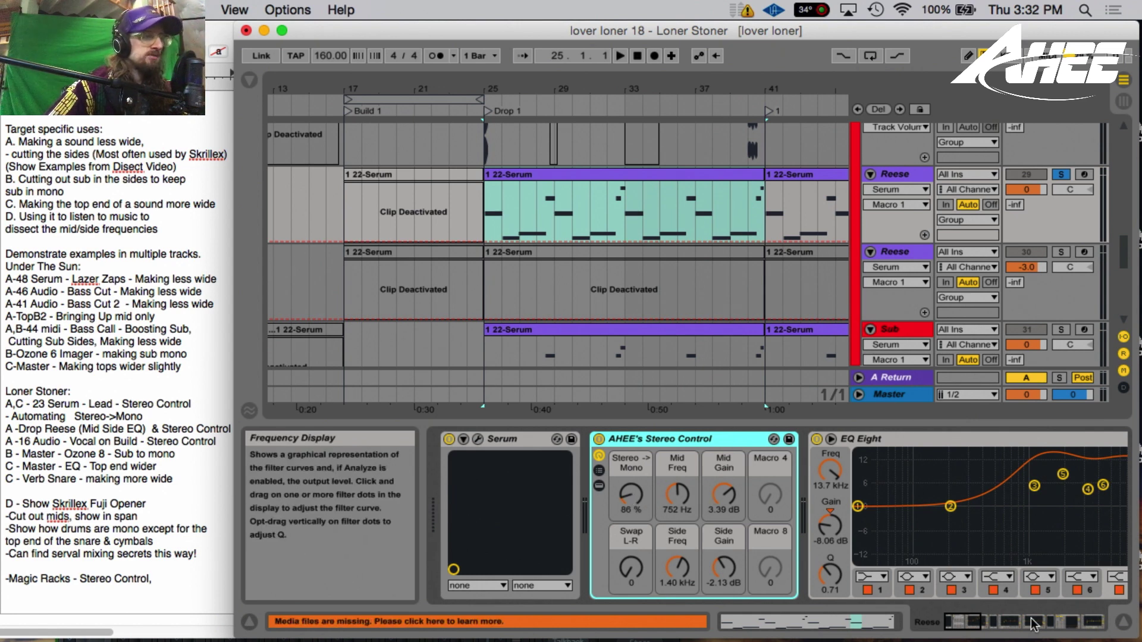
left_click(890, 396)
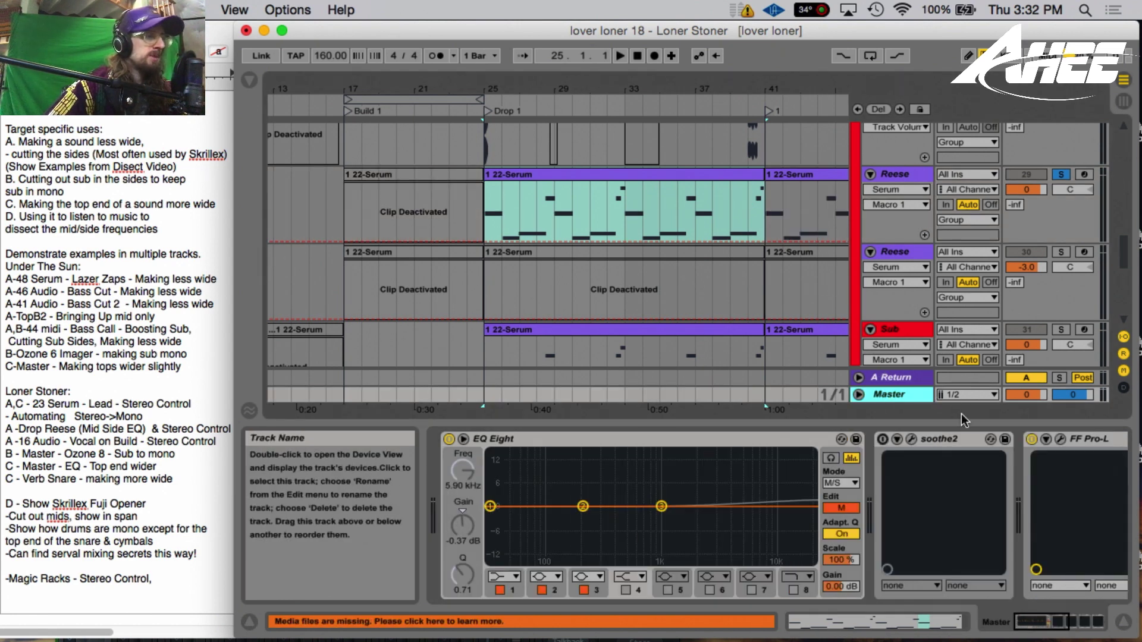
left_click(946, 622)
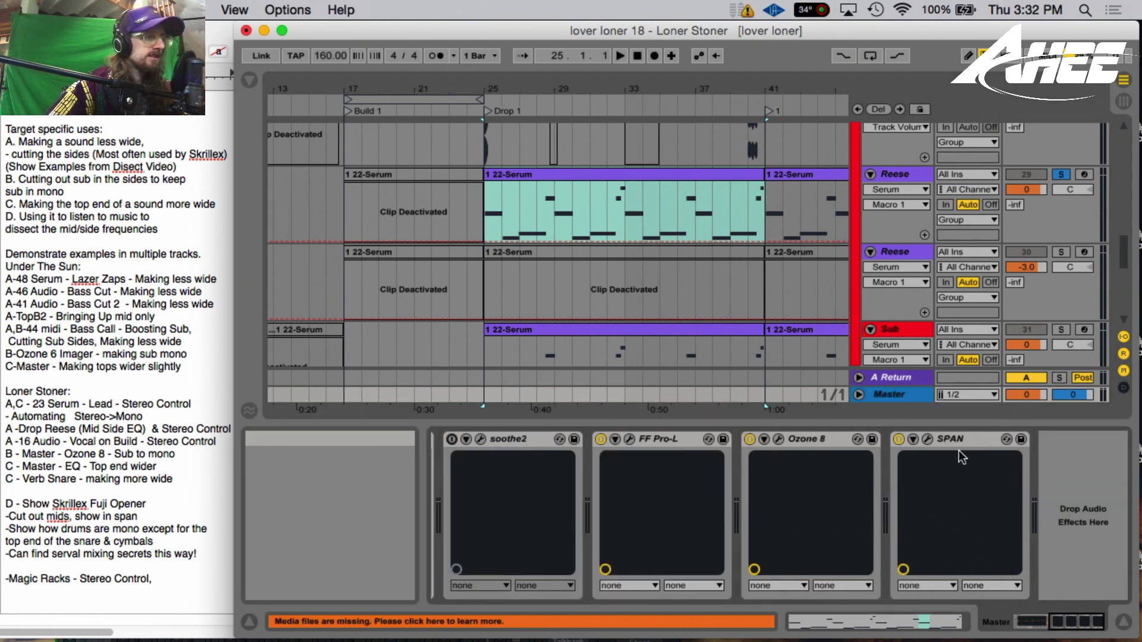
left_click(927, 440)
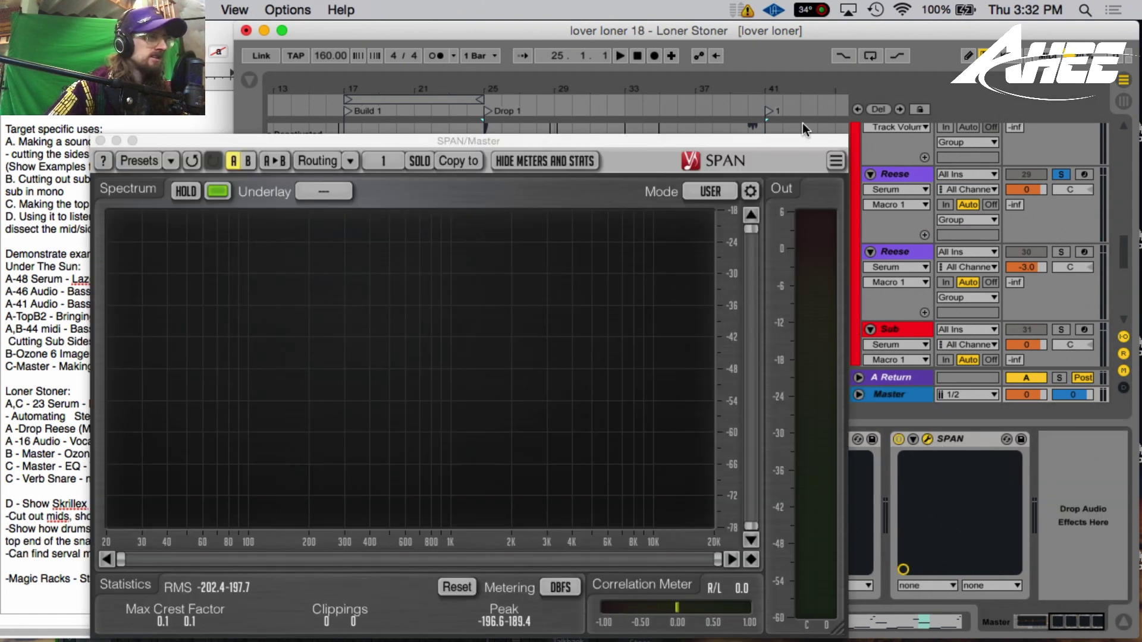
- Play the Reese from bar 25 while watching SPAN's spectrum on the Master
left_click(907, 176)
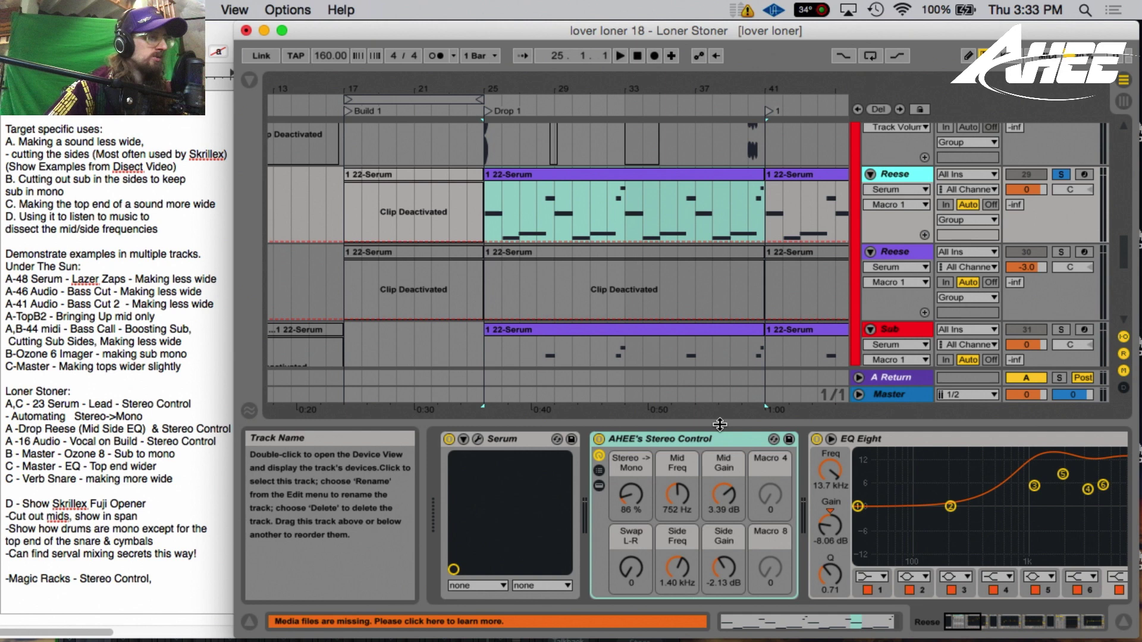
left_click(702, 440)
left_click(889, 395)
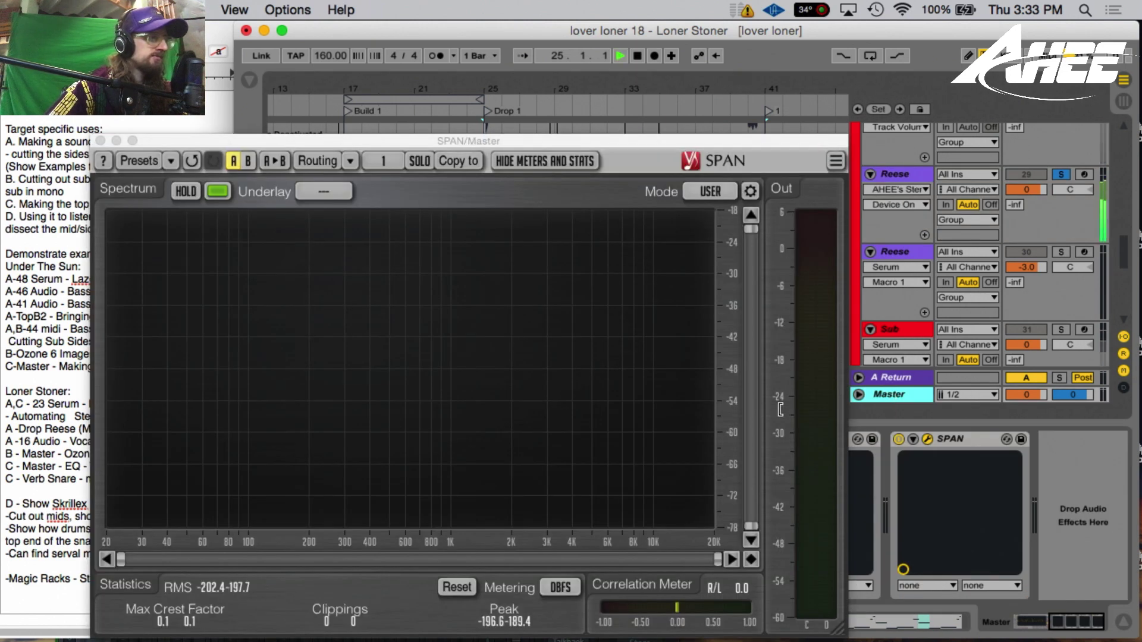
key("space")
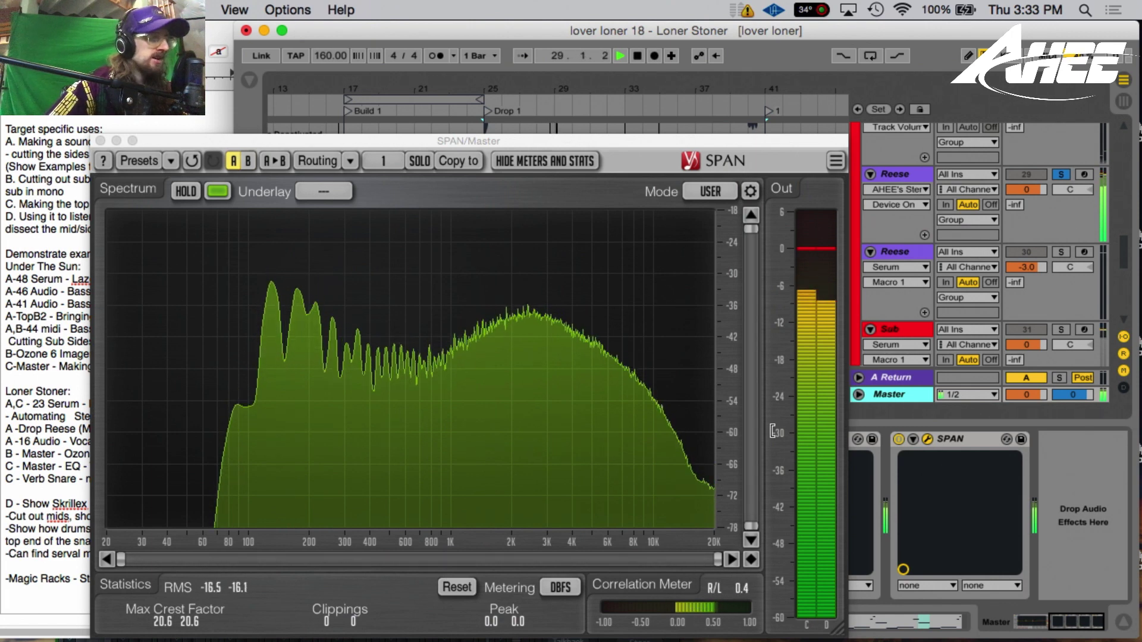
key("space")
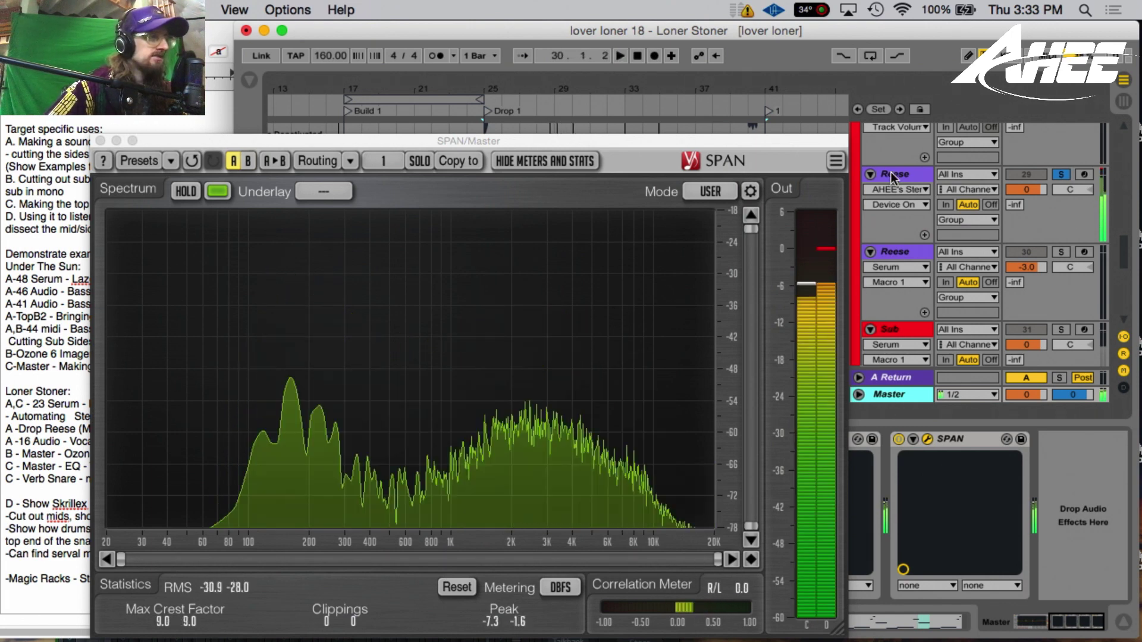
left_click(892, 173)
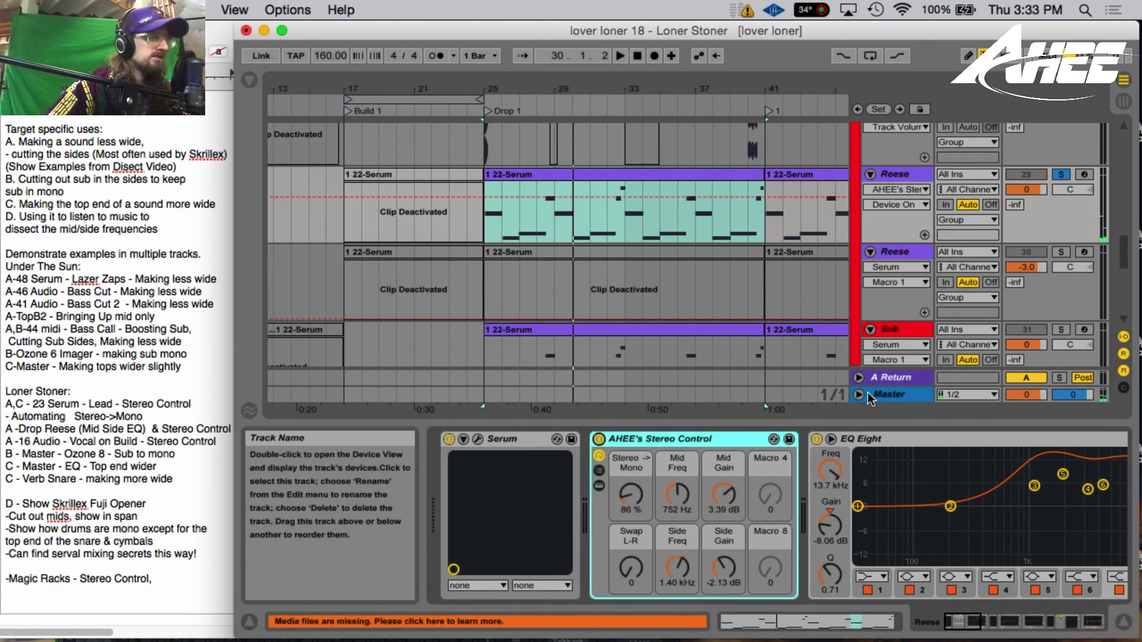
left_click(884, 394)
key("space")
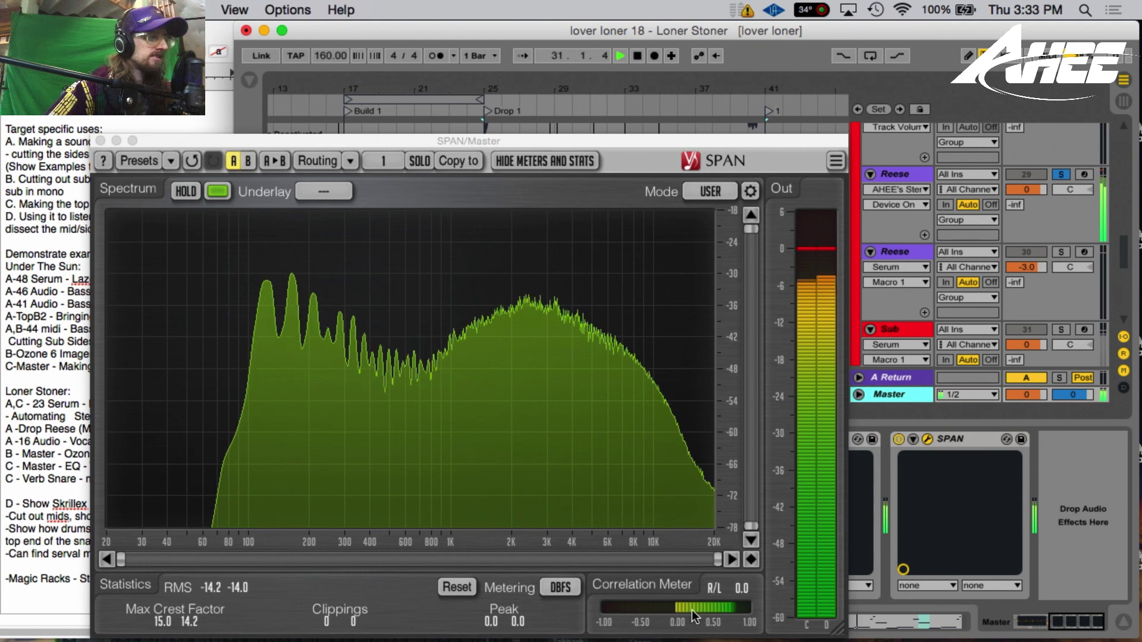
key("space")
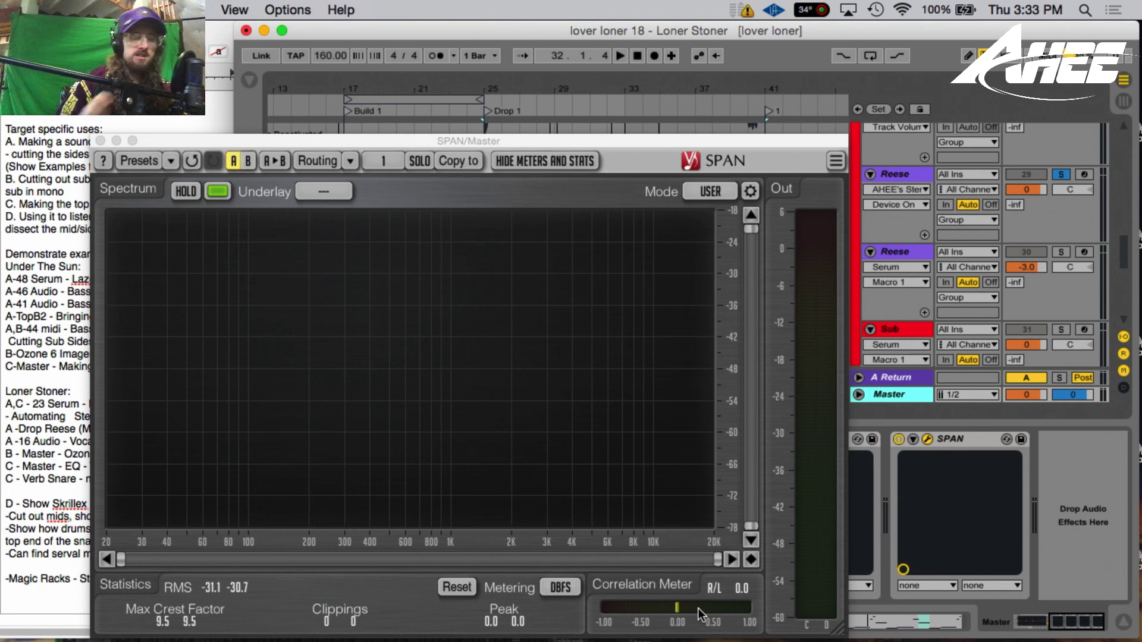
- Close SPAN and scroll the Reese track's chain to its mid/side EQ Eight
key("super+alt+p")
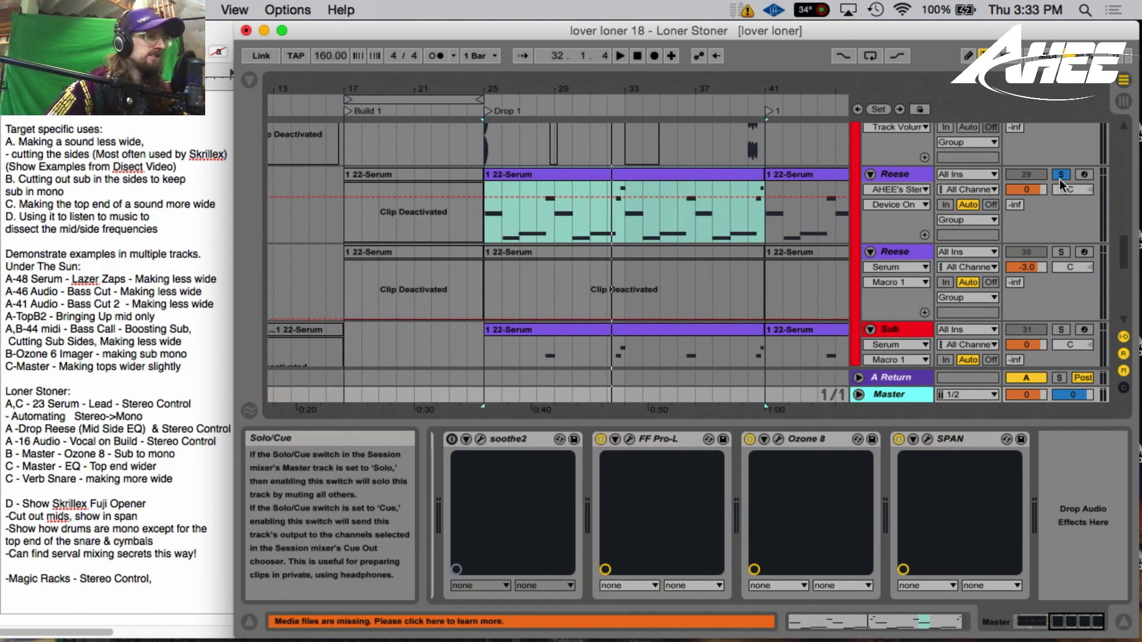
left_click(891, 175)
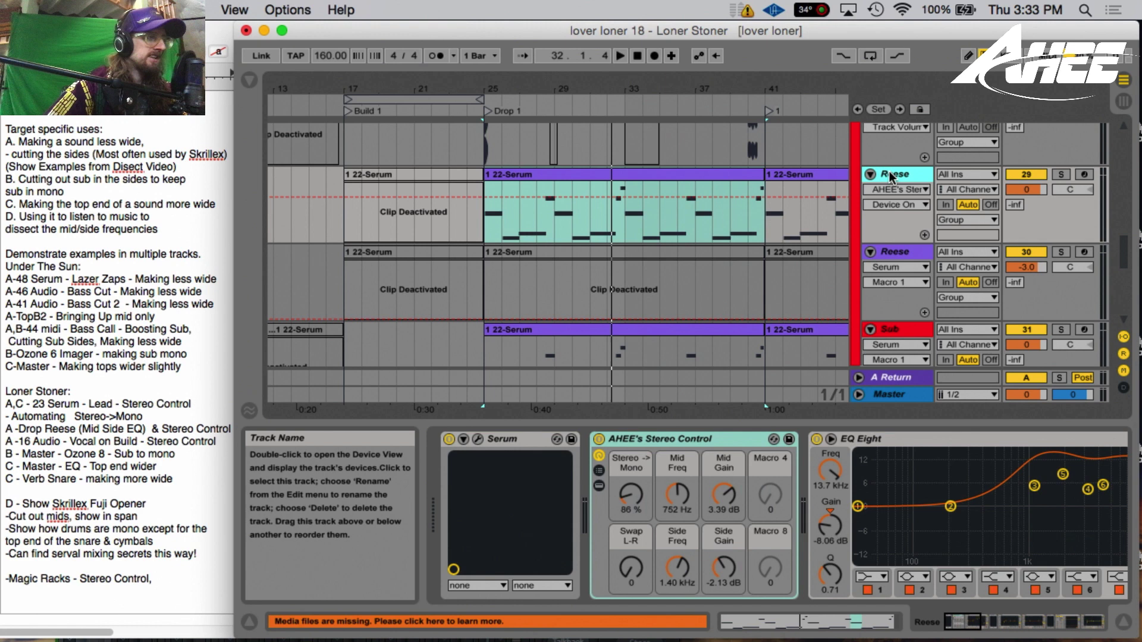
left_click(1106, 624)
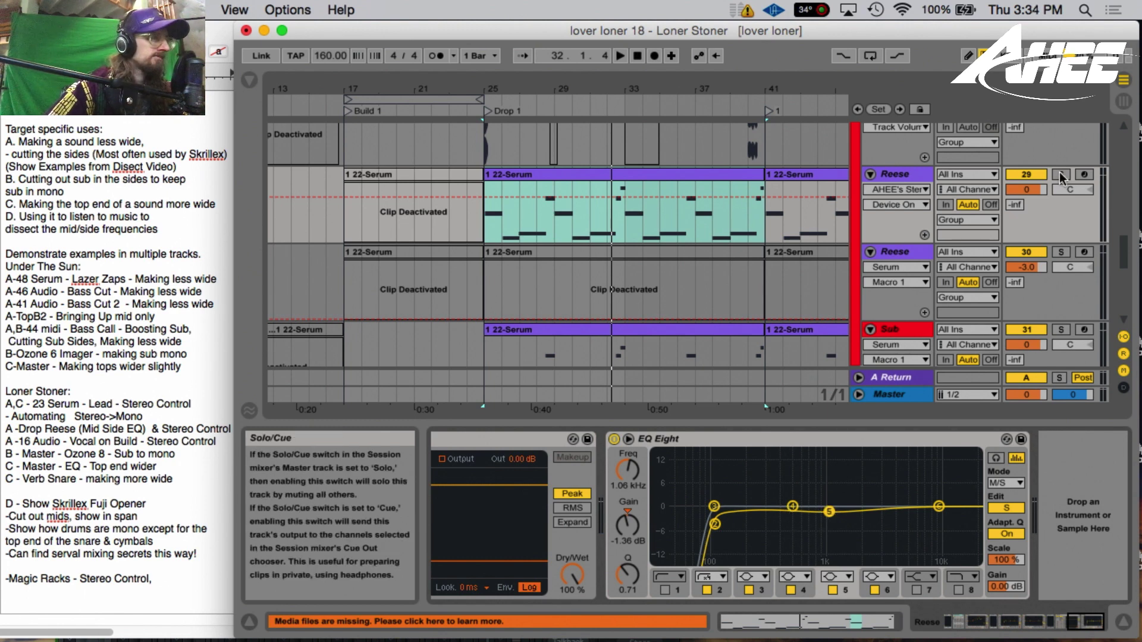
- Play the Reese from bar 25 with its mid/side processing active
left_click(485, 221)
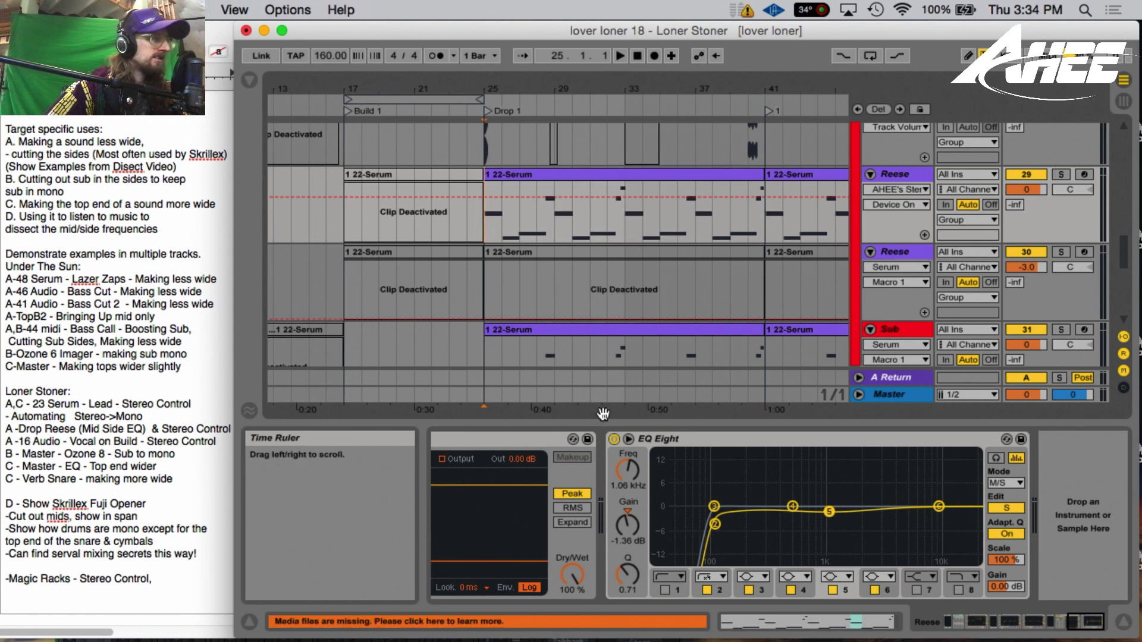
key("space")
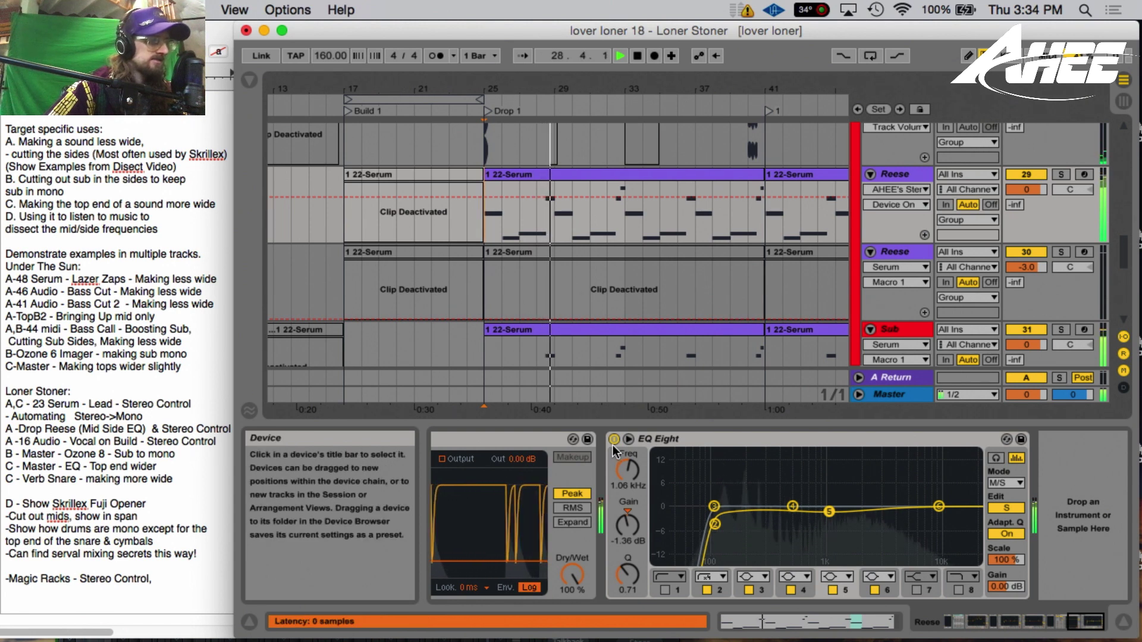
key("space")
- Bypass the Reese's EQ Eight and AHEE's Stereo Control, then replay from bar 25 to compare
left_click(613, 440)
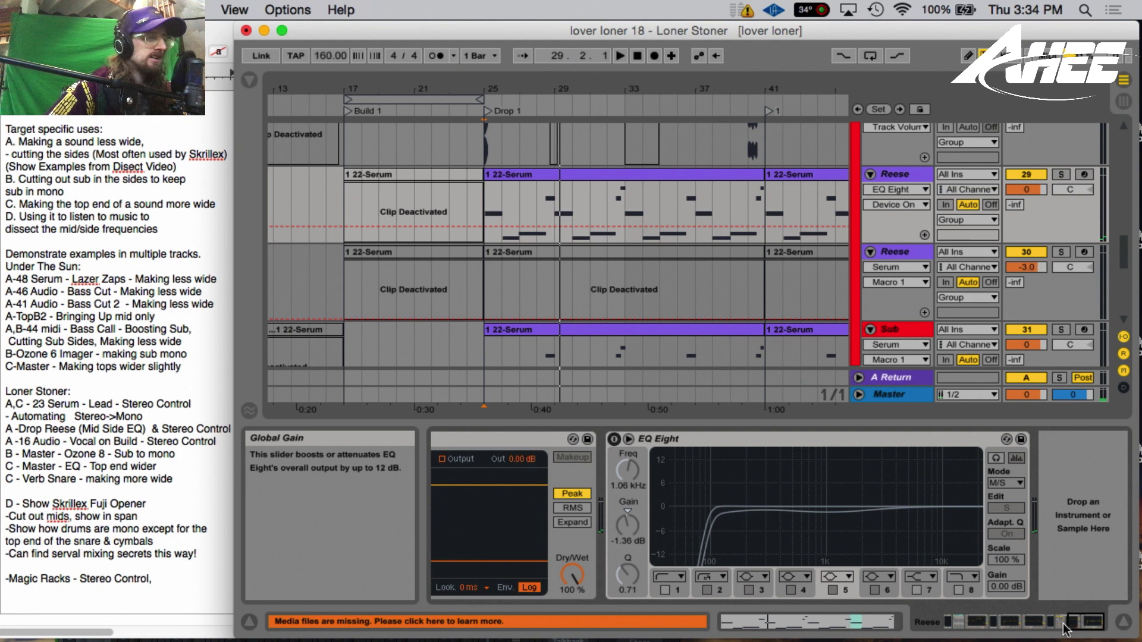
left_click(965, 622)
left_click(599, 439)
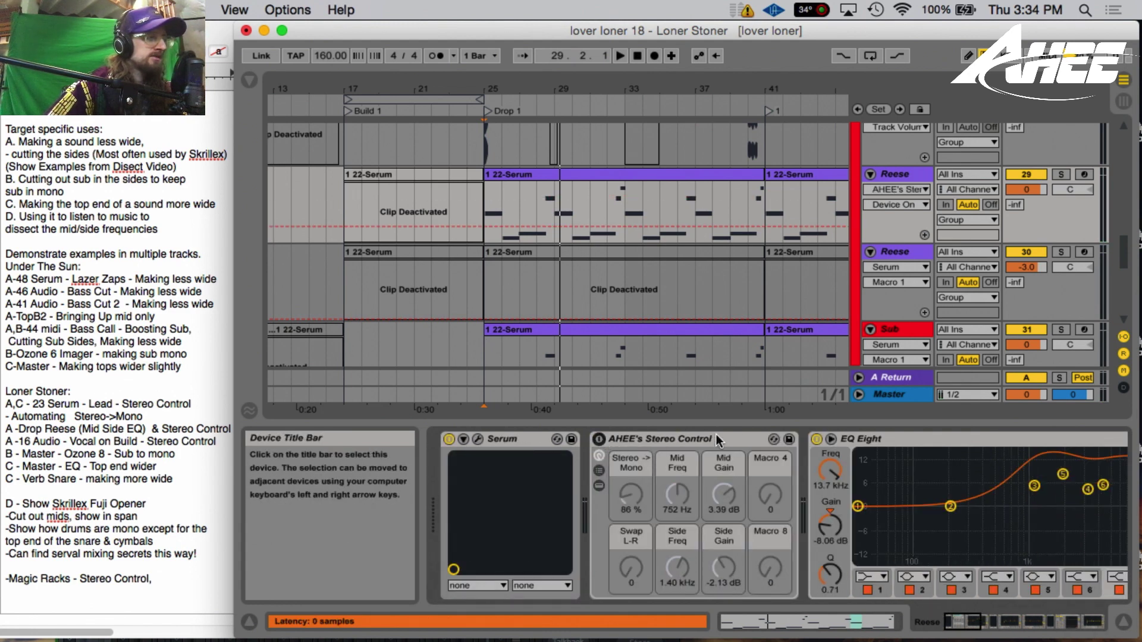
key("space")
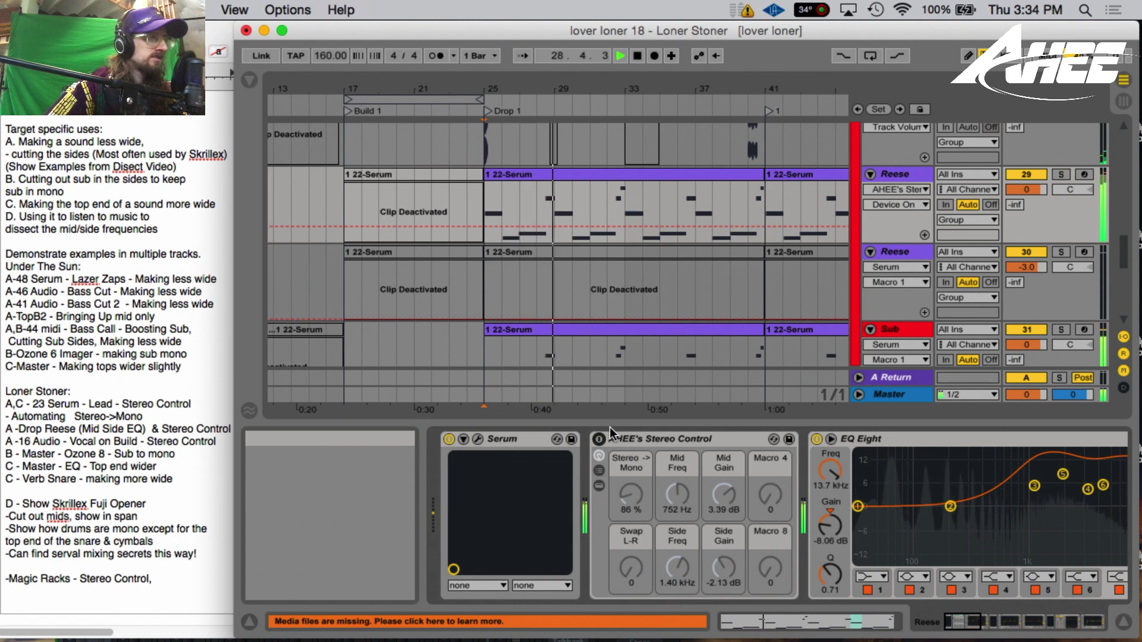
key("space")
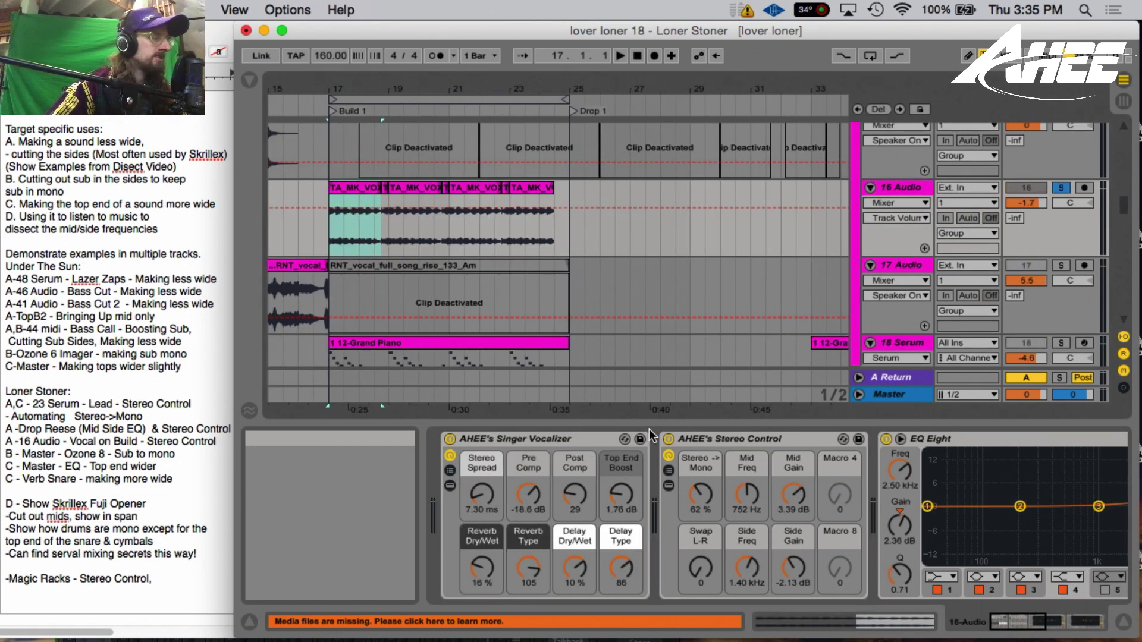
- Play the soloed 16 Audio vocal from bar 17 with AHEE's Stereo Control on, then bypassed
left_click(330, 235)
key("space")
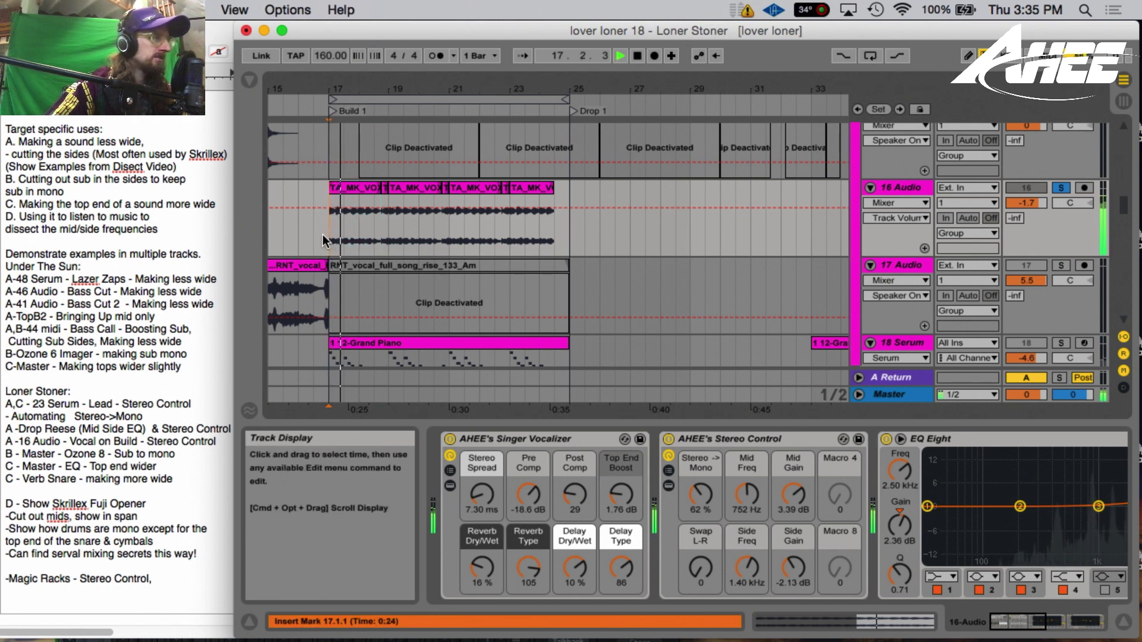
key("space")
left_click(668, 439)
key("space")
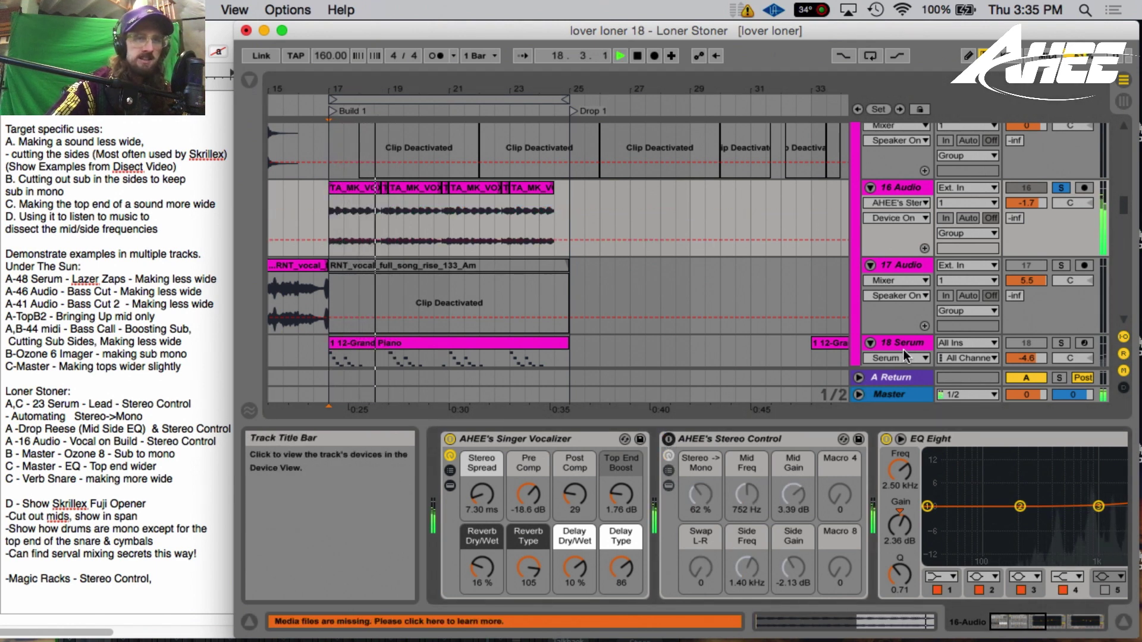
key("space")
- Unsolo the vocal and replay with Stereo Control on, then re-solo and bypass it again
left_click(1060, 188)
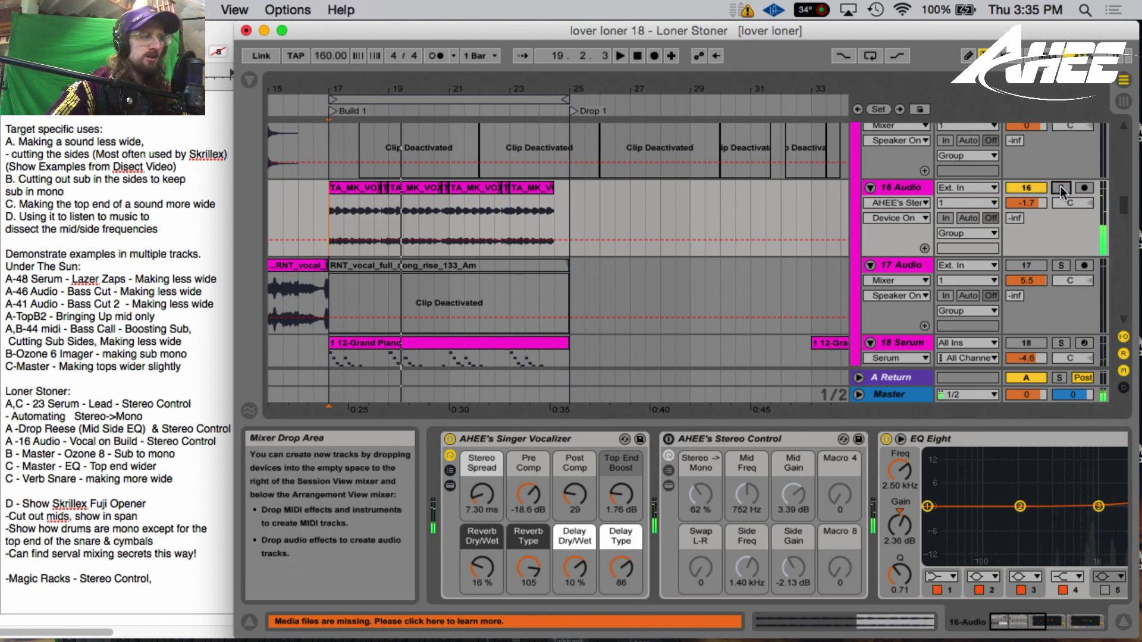
left_click(668, 440)
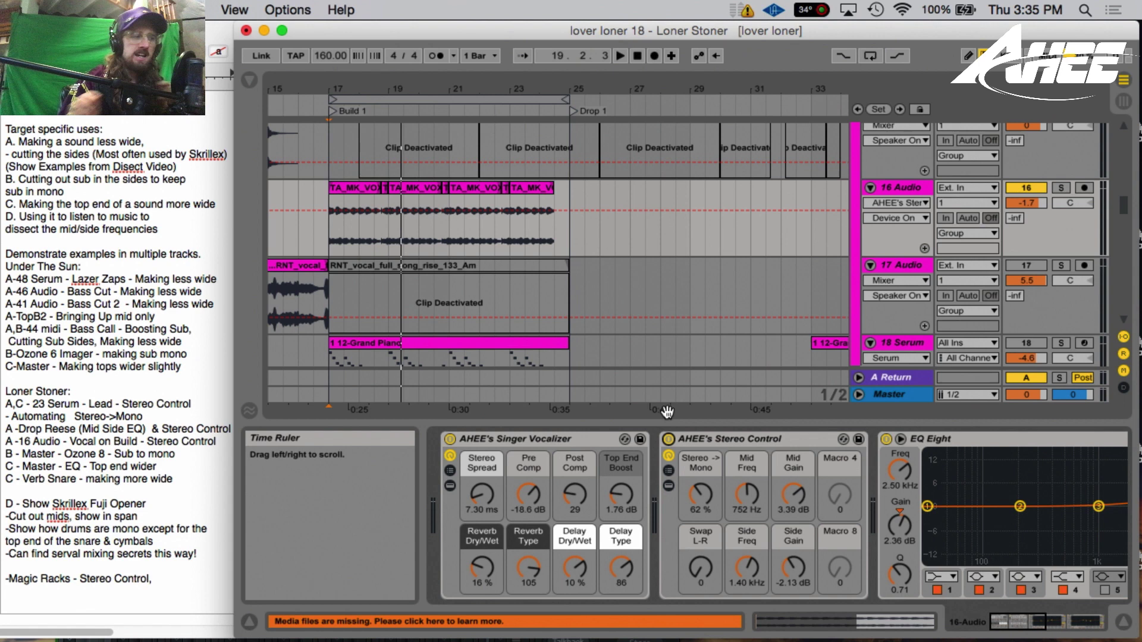
key("space")
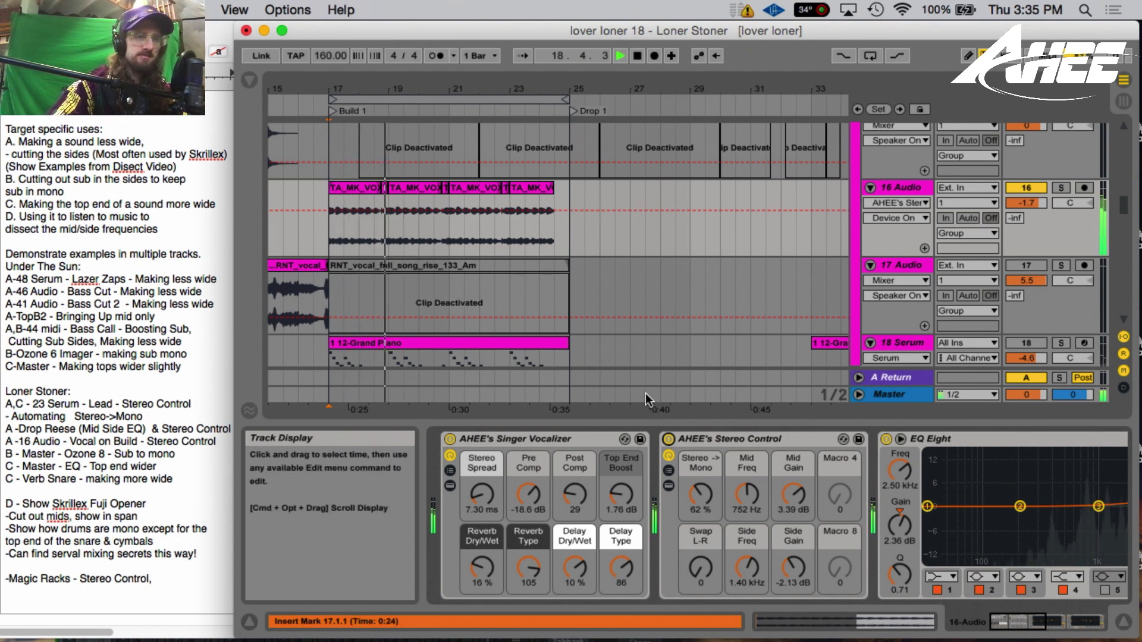
left_click(1061, 188)
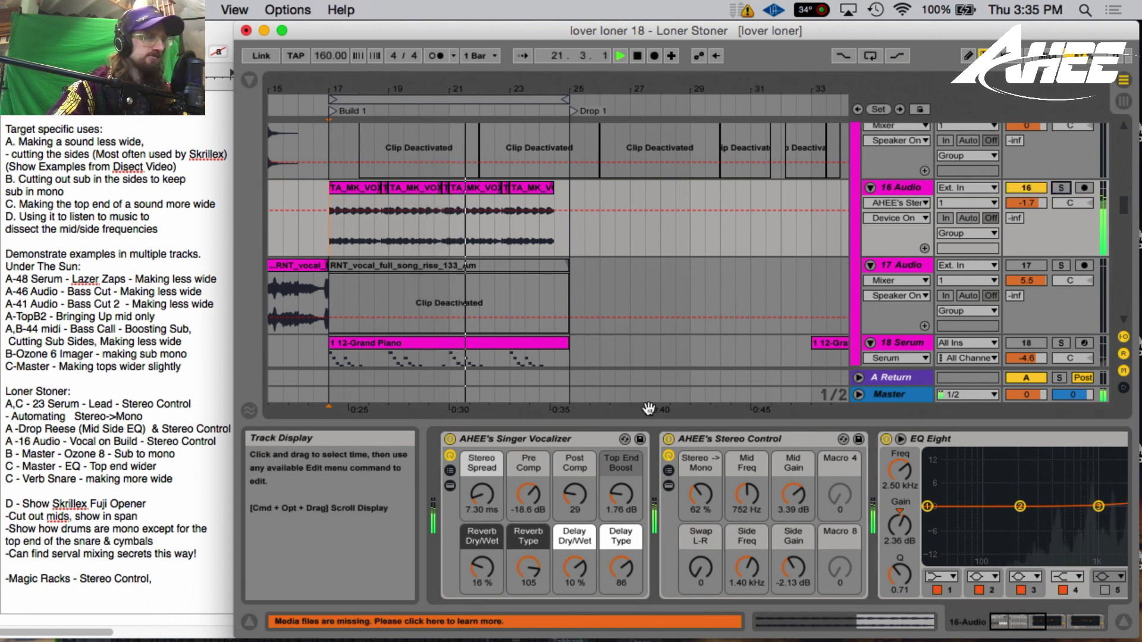
left_click(669, 439)
key("space")
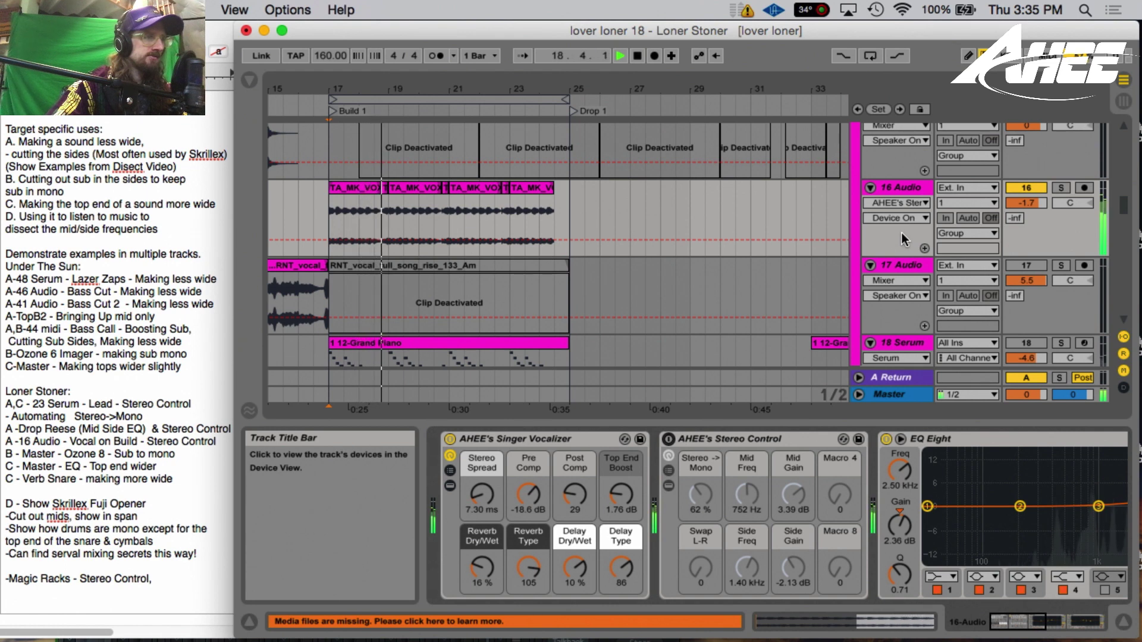
key("space")
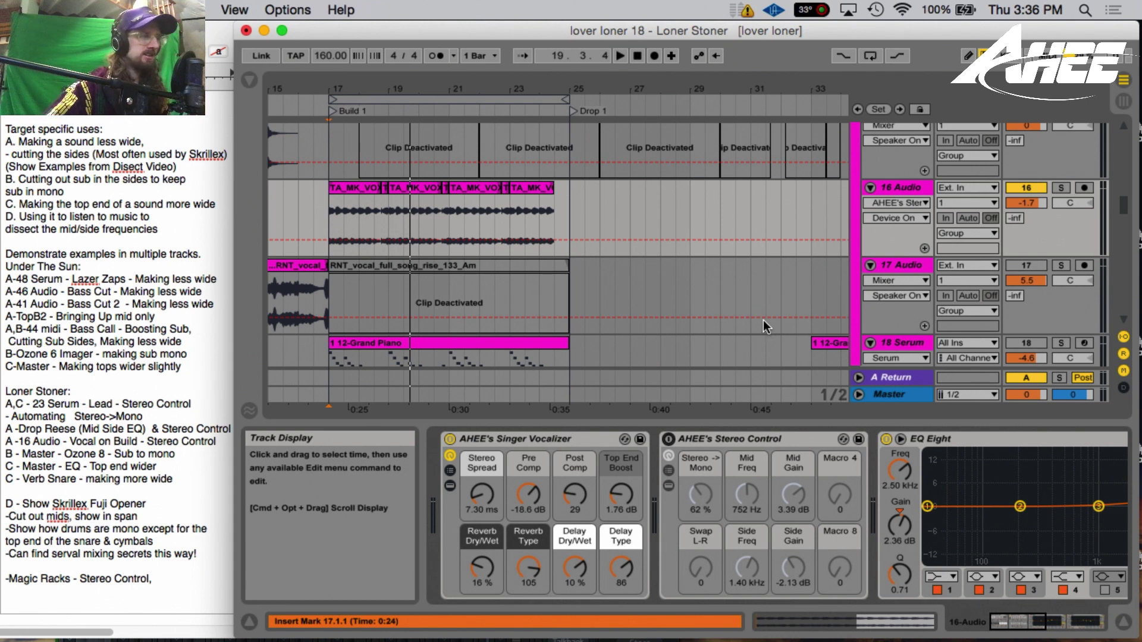
- Show the Master's EQ Eight side channel and select its 5.01 kHz boost band
left_click(889, 394)
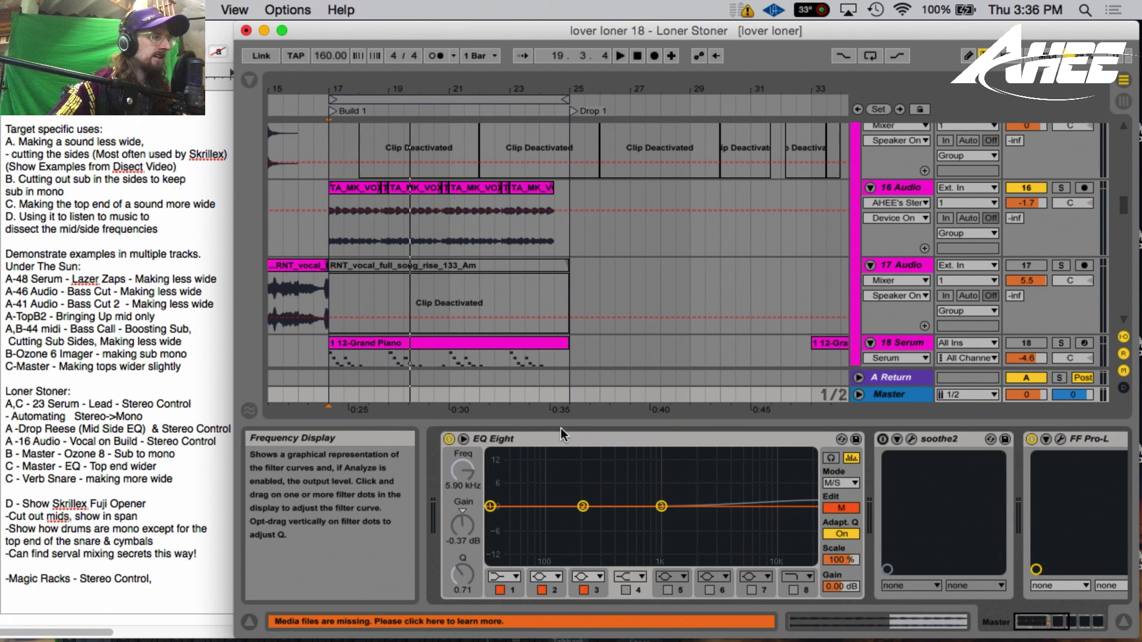
left_click(845, 509)
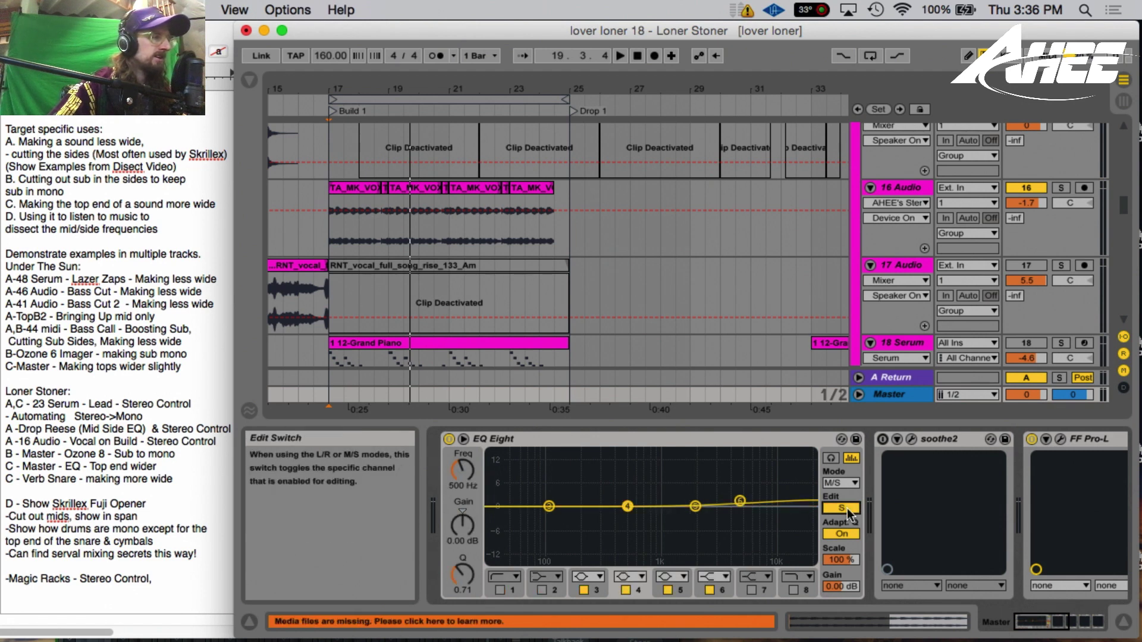
left_click(740, 501)
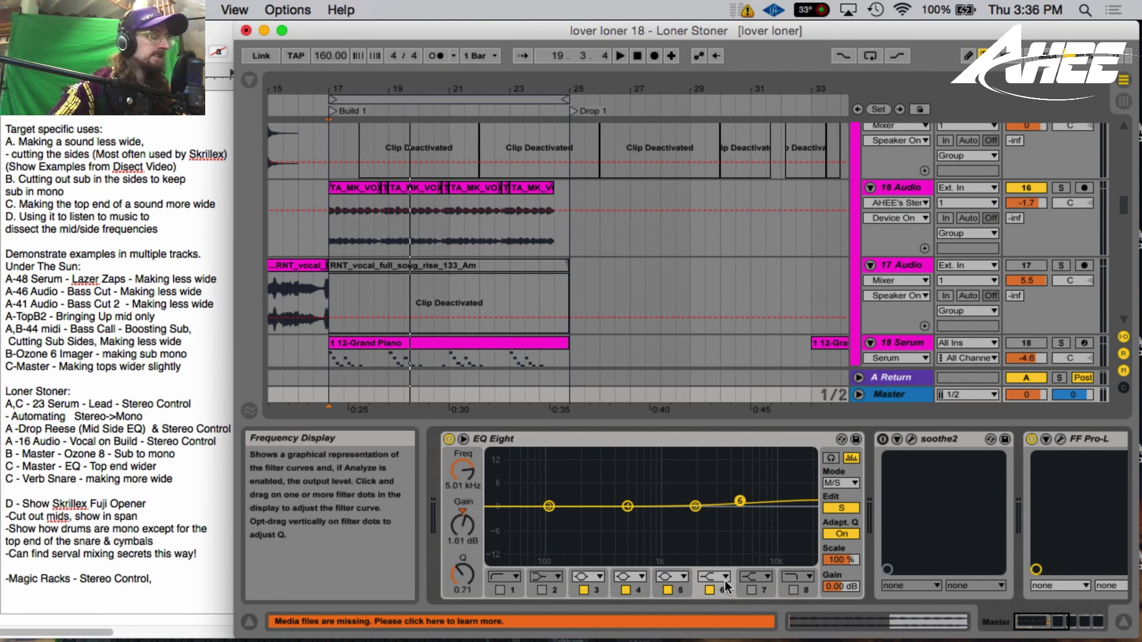
- Check Ozone 8's Imager narrowing the lowest band to -100, then close Ozone
left_click(1047, 623)
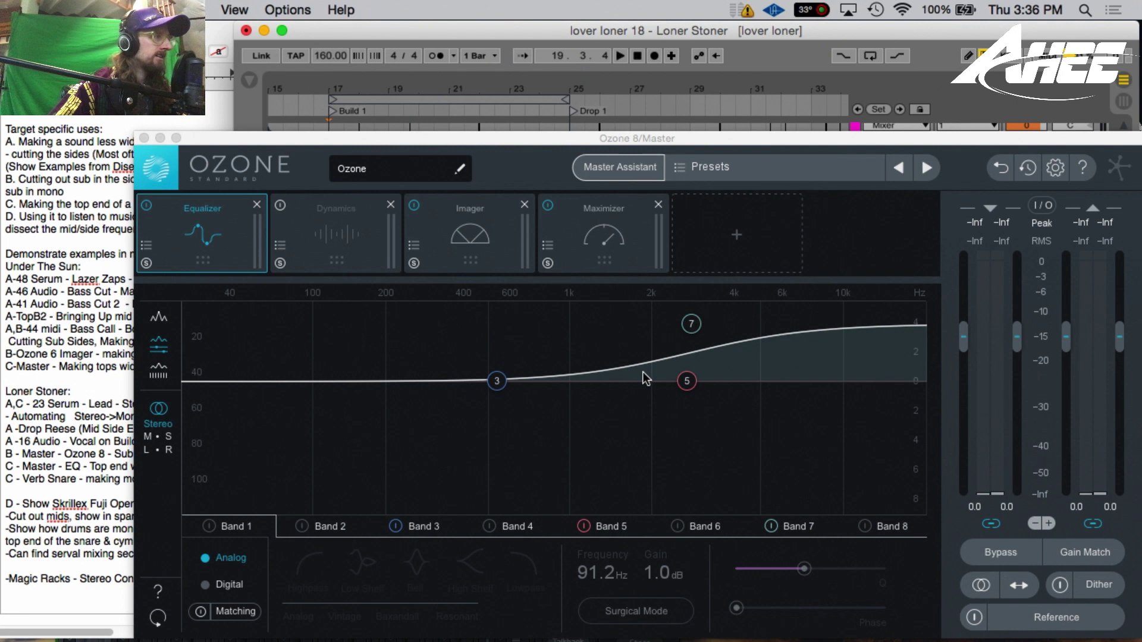
left_click(501, 234)
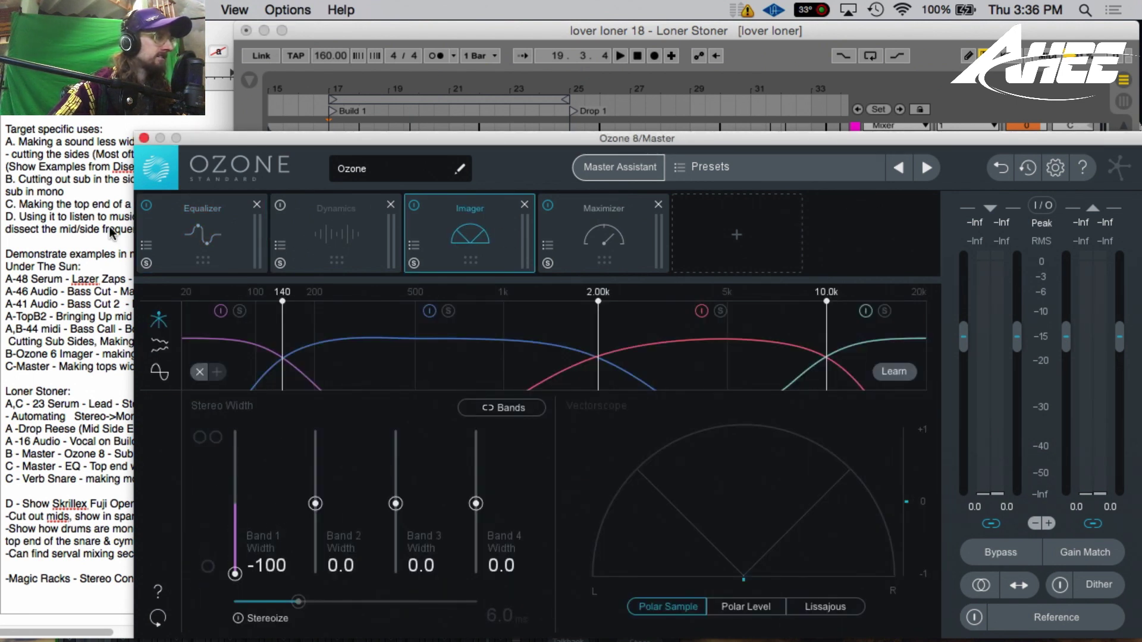
left_click(145, 139)
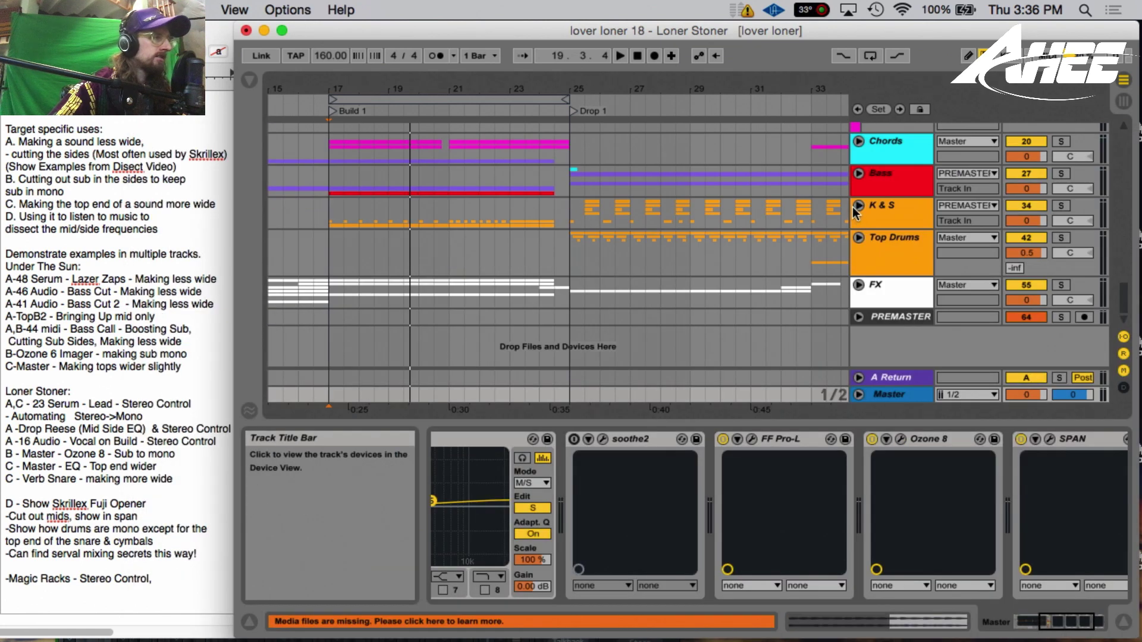
- Unfold the K&S group, scroll to the snare tracks and zoom in on the drop at 25.3.1
left_click(858, 205)
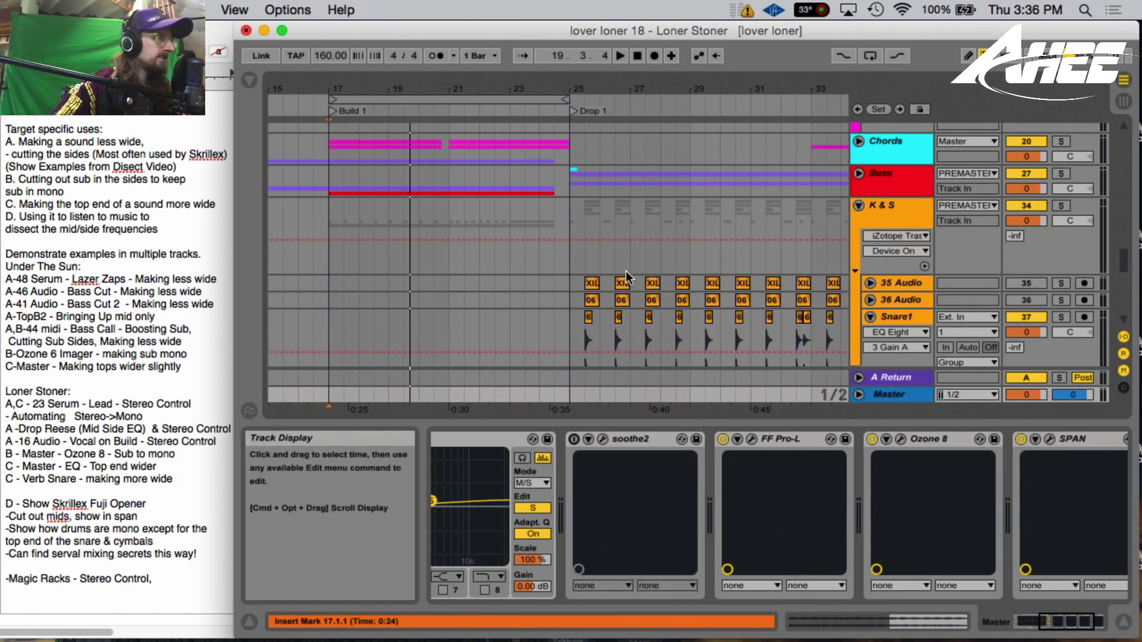
scroll(604, 270, "down", 10)
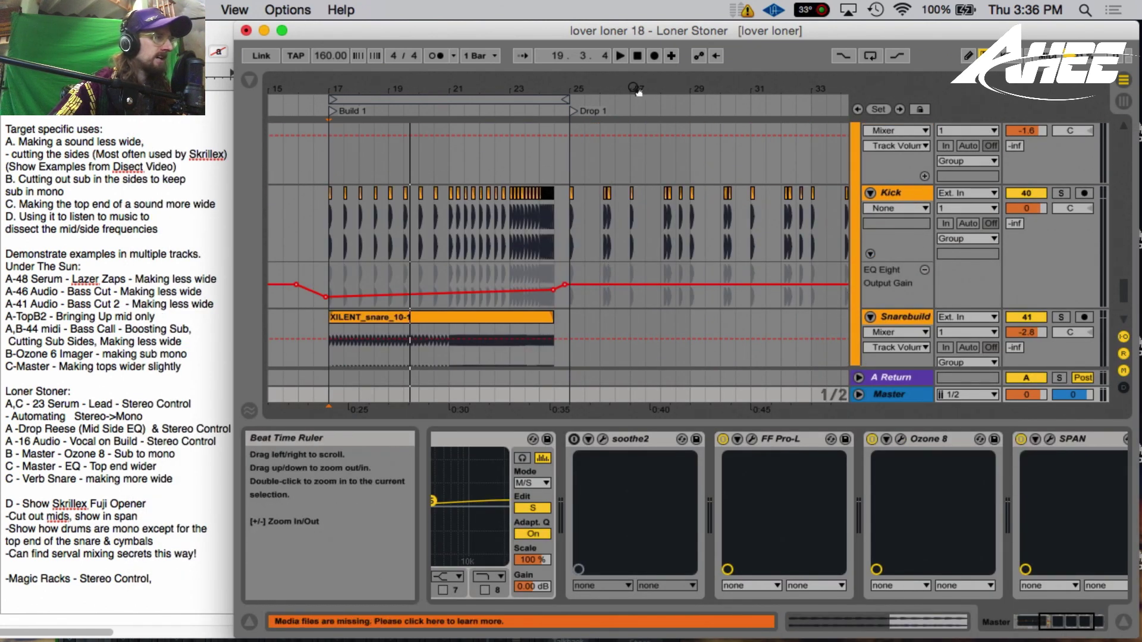
key("minus")
scroll(595, 227, "down", 8)
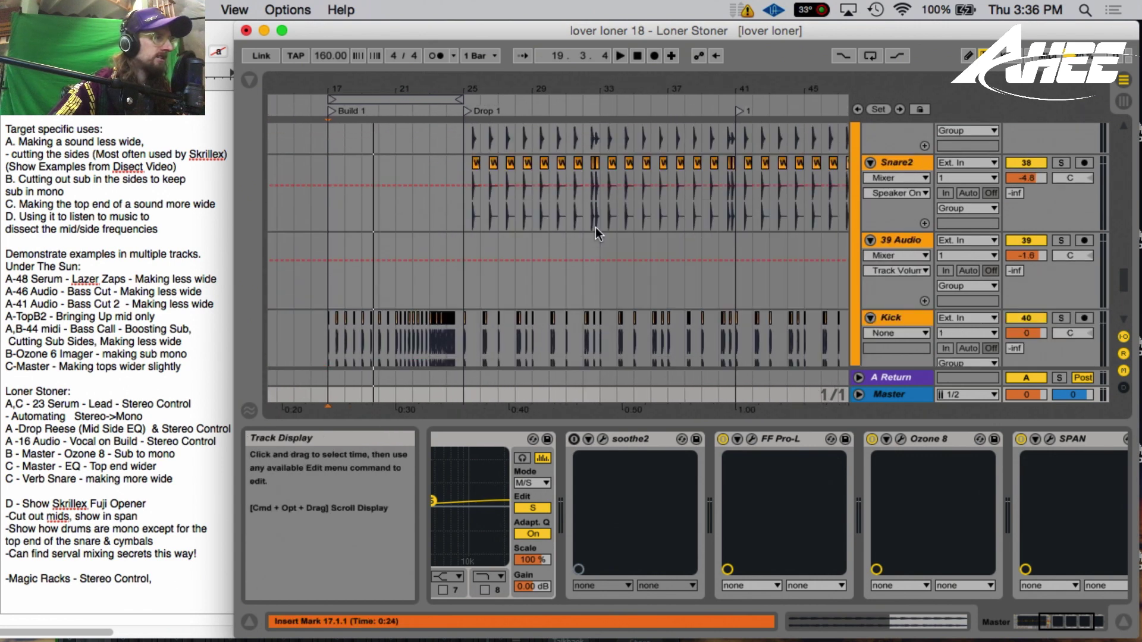
left_click(479, 322)
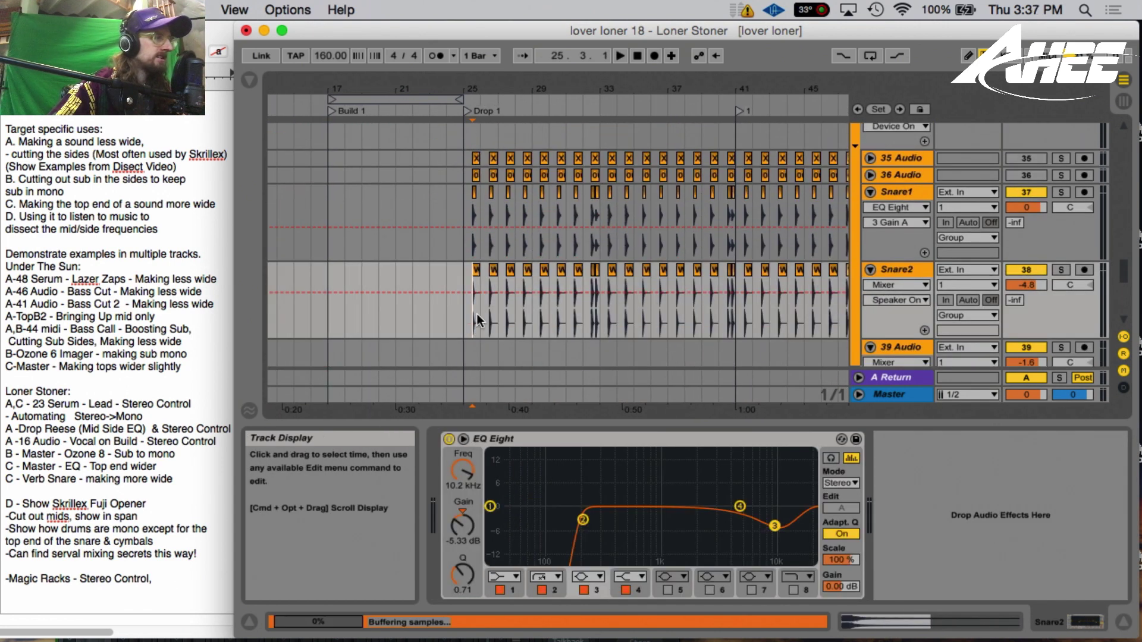
key("plus")
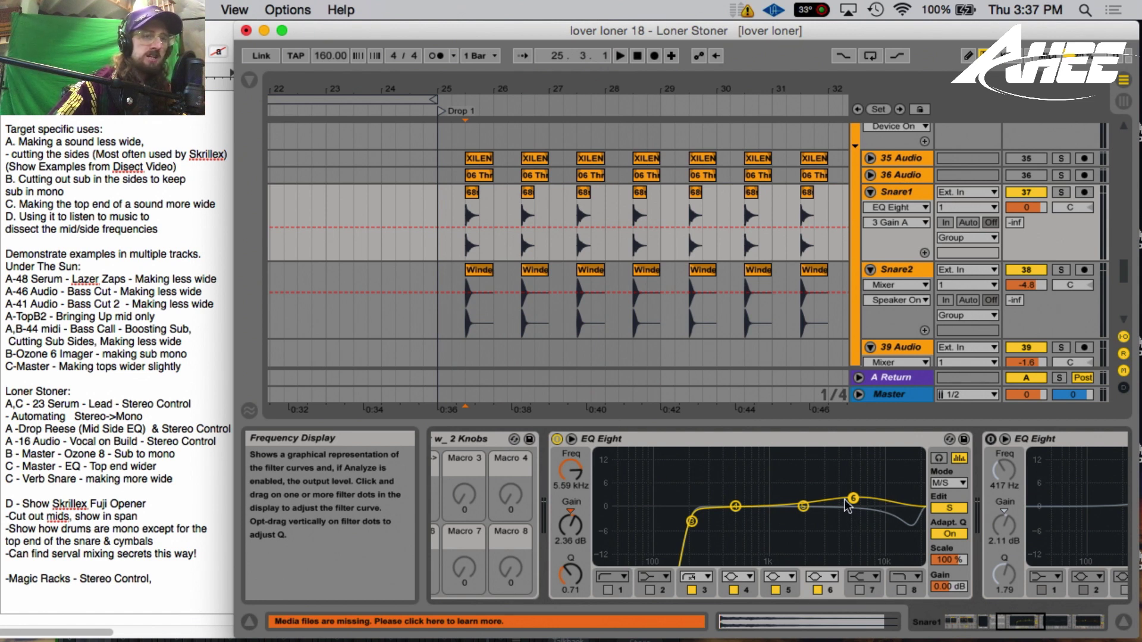
- Solo Snare1 and play it with its EQ Eight bypassed, then re-enabled
left_click(1061, 192)
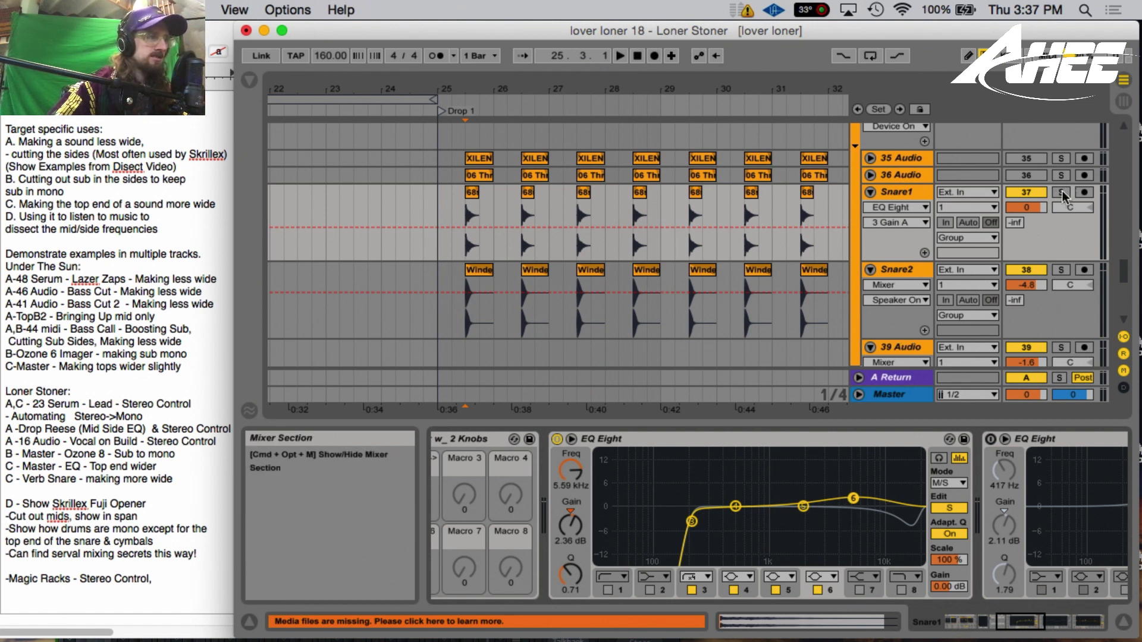
key("space")
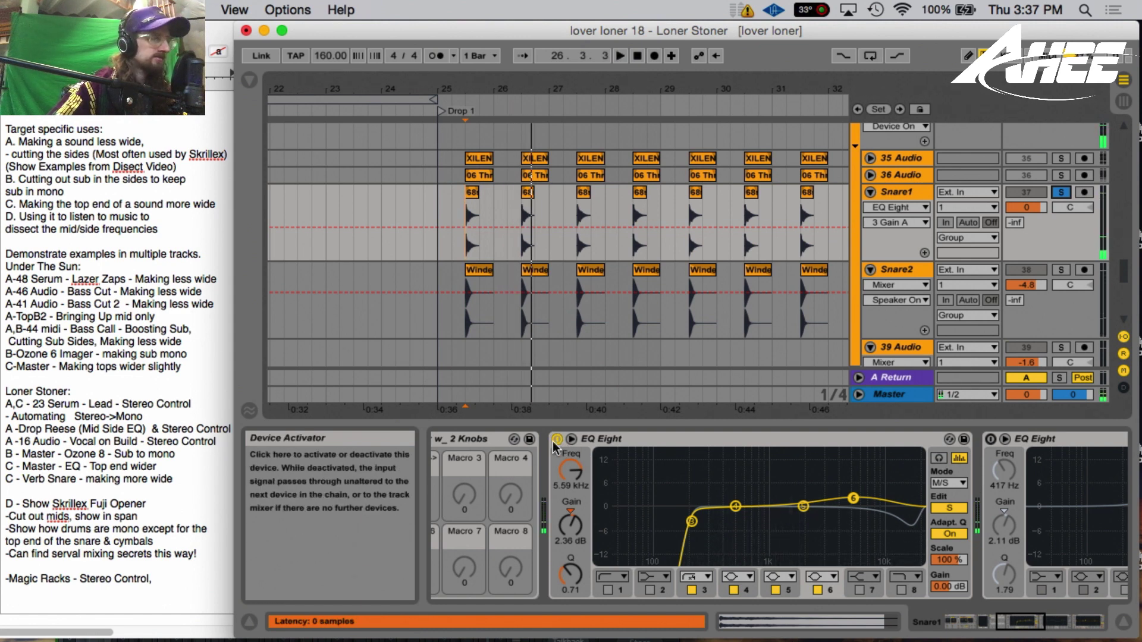
left_click(557, 440)
key("space")
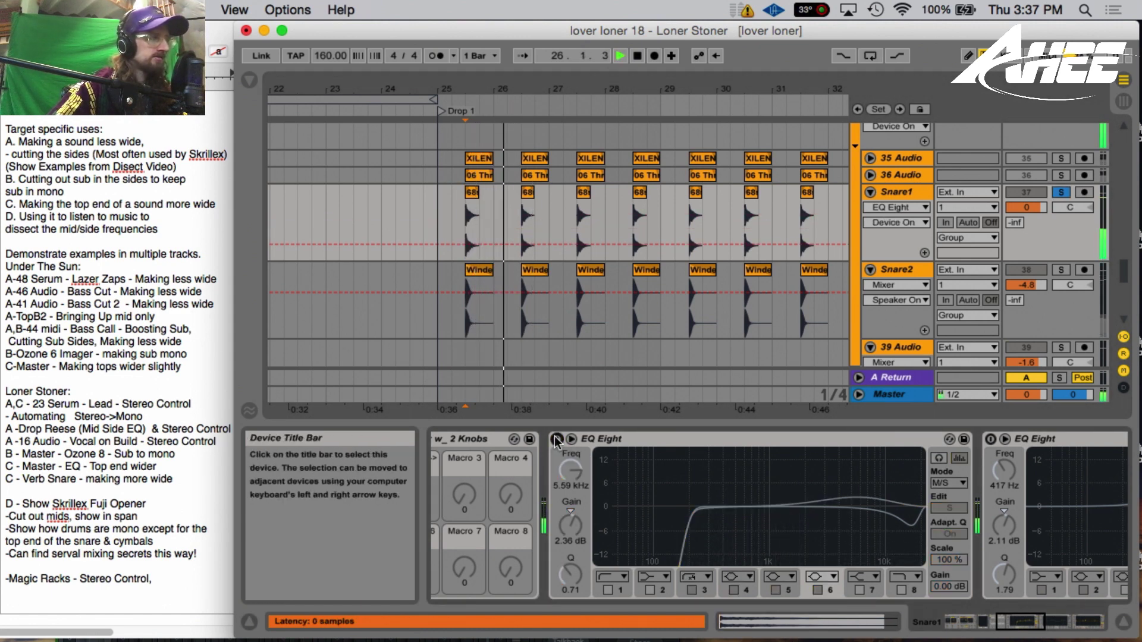
left_click(557, 439)
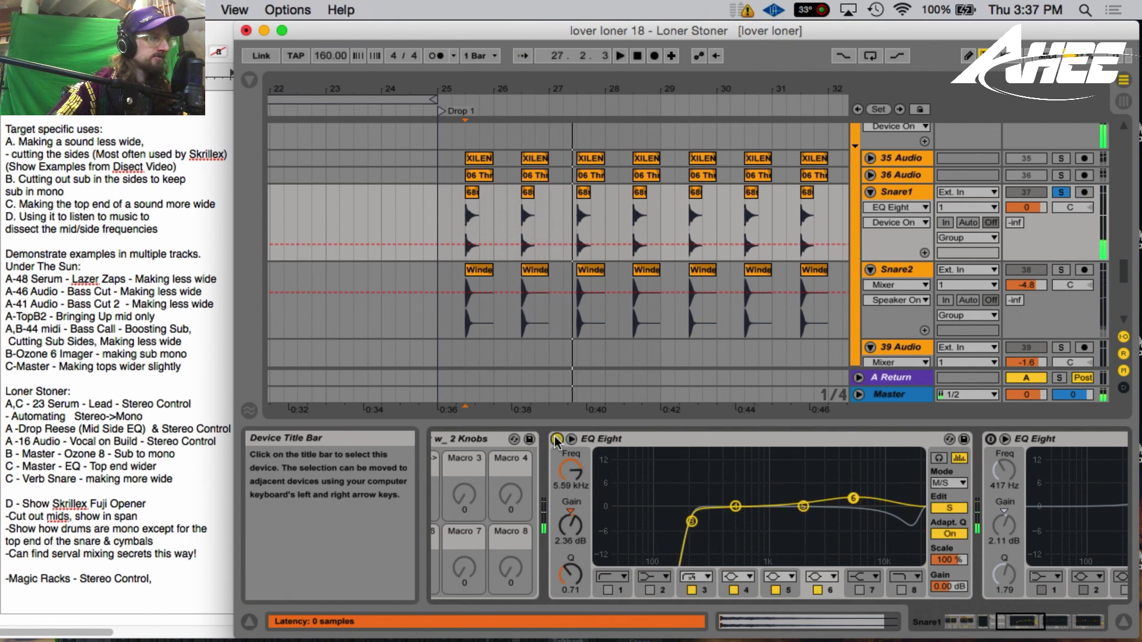
key("space")
key("space")
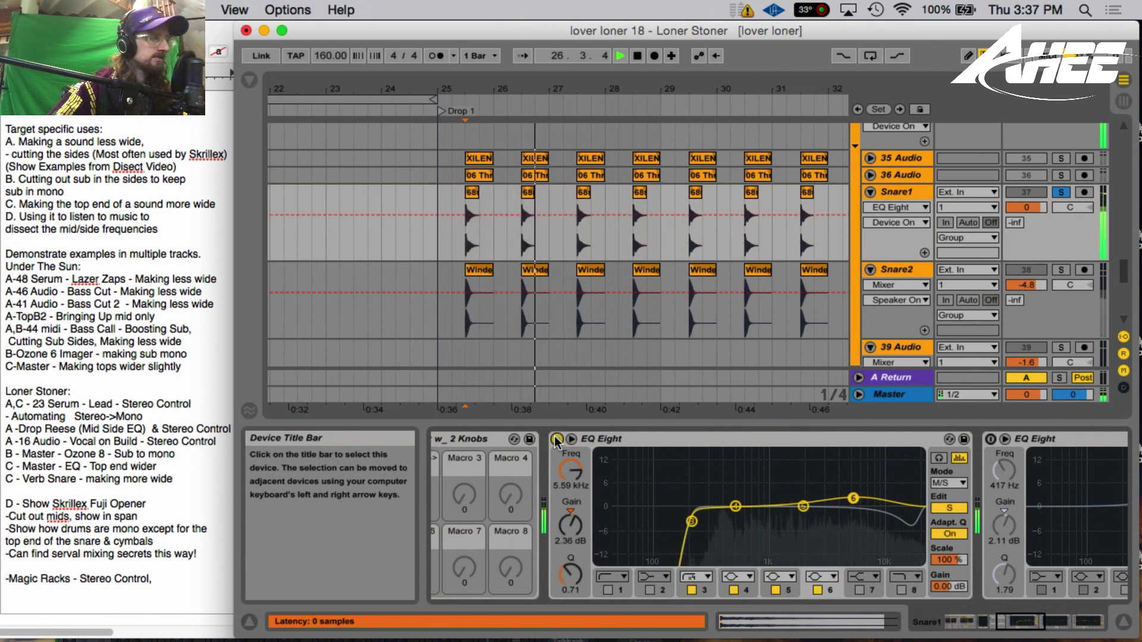
key("space")
- Set the start at 25.3.1 on Snare1, compare the EQ's Mid and Side curves, then unsolo Snare1
right_click(748, 256)
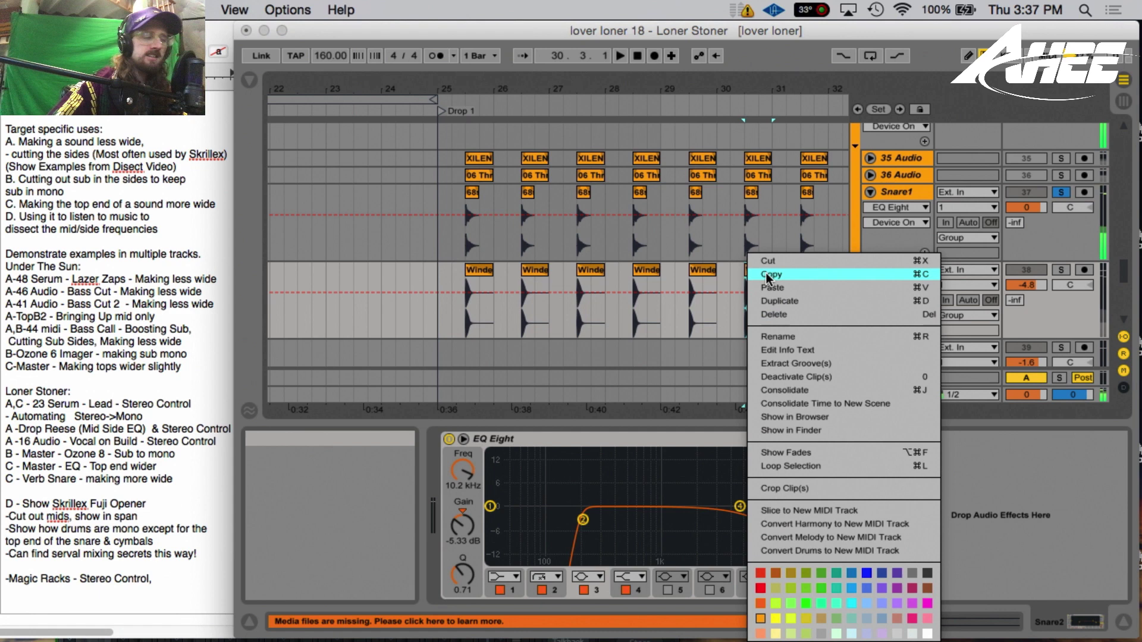
key("Escape")
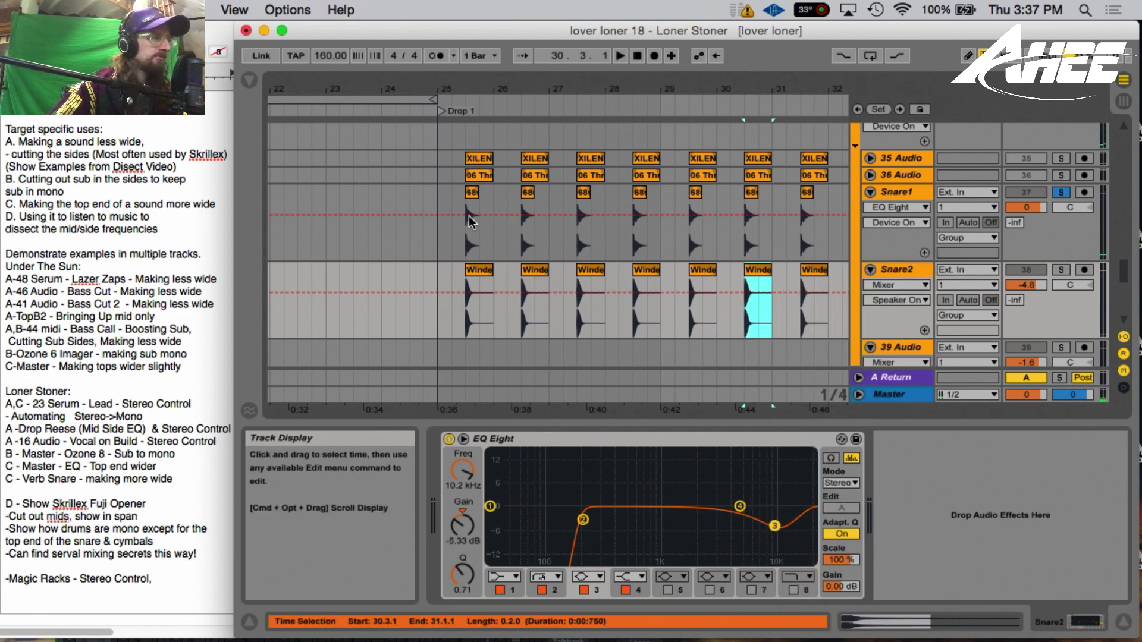
left_click(467, 238)
left_click(467, 238)
left_click(949, 507)
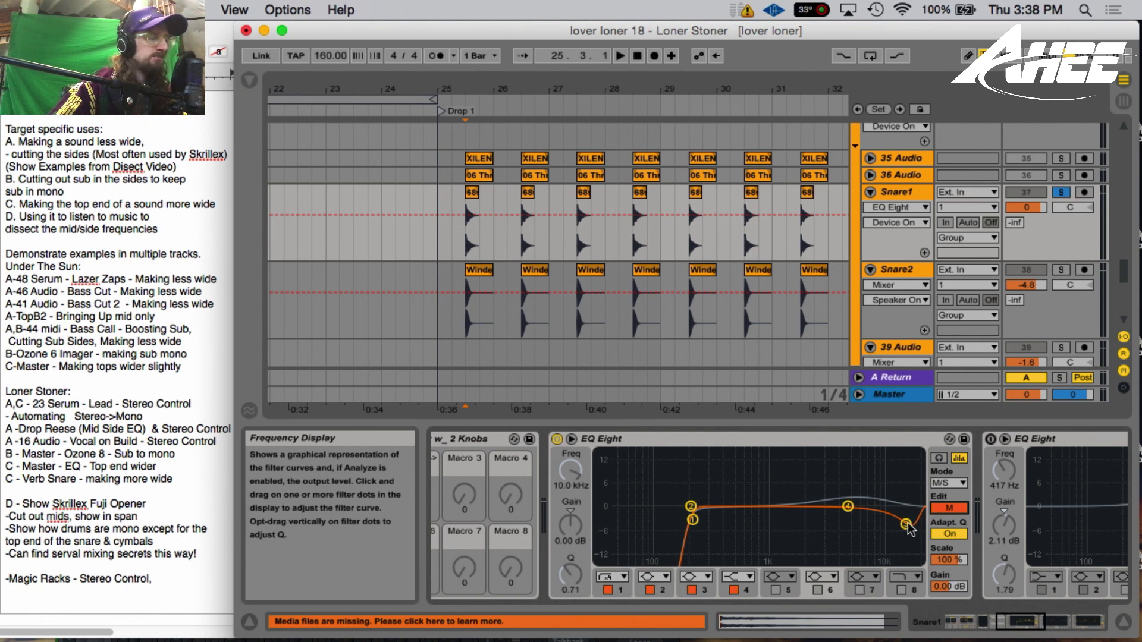
left_click(952, 508)
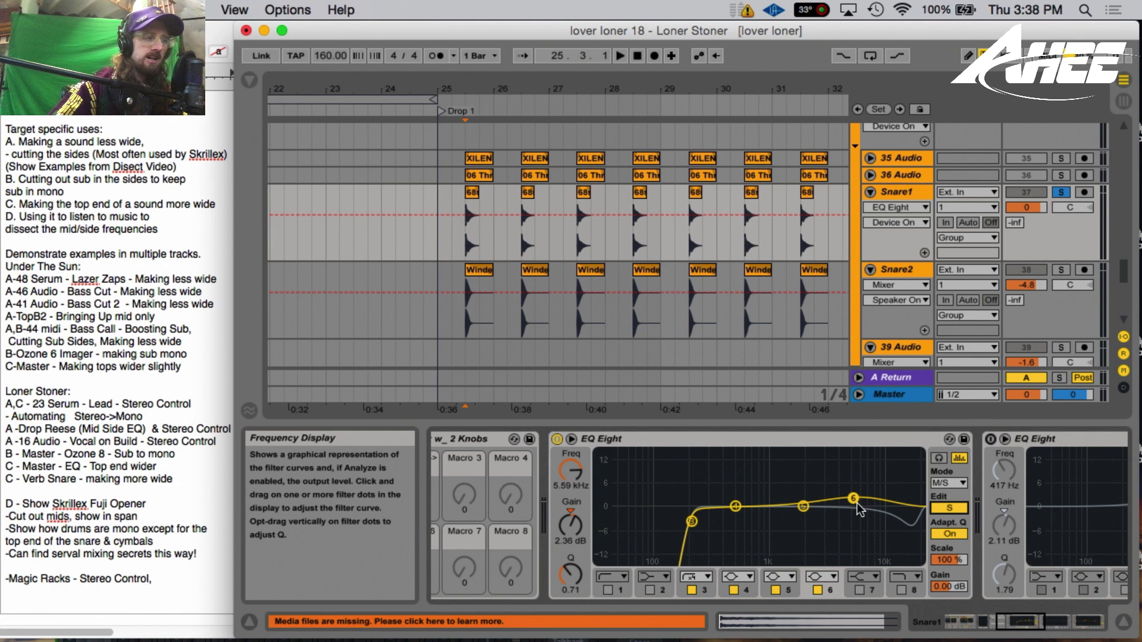
left_click(950, 508)
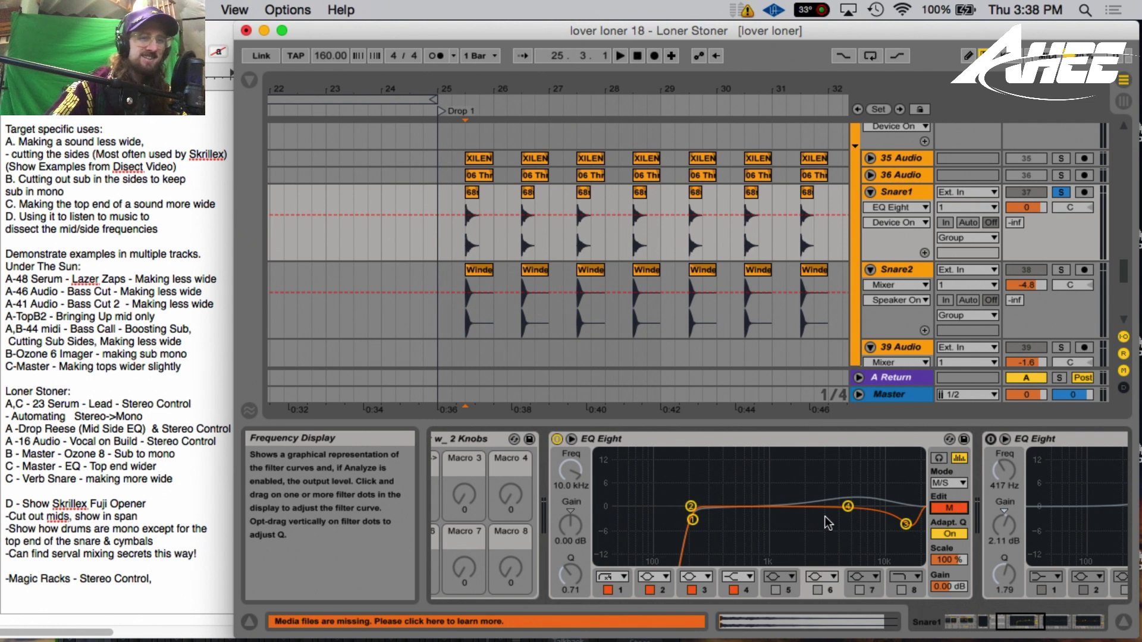
left_click(1062, 192)
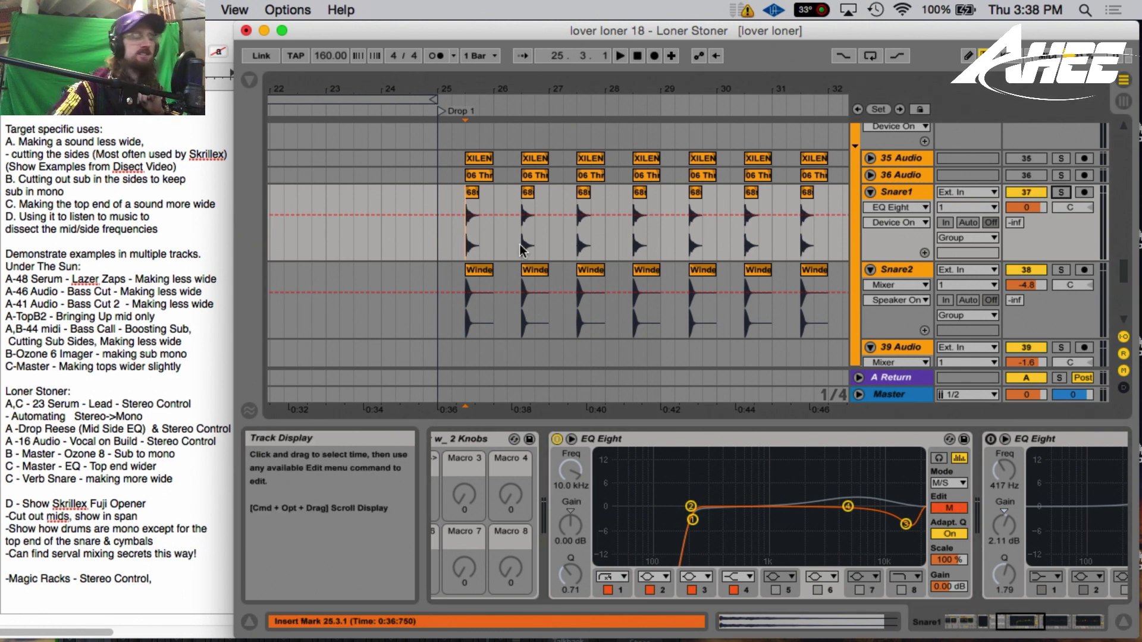
- Create a new Live Set from the File menu without saving the current set
left_click(95, 9)
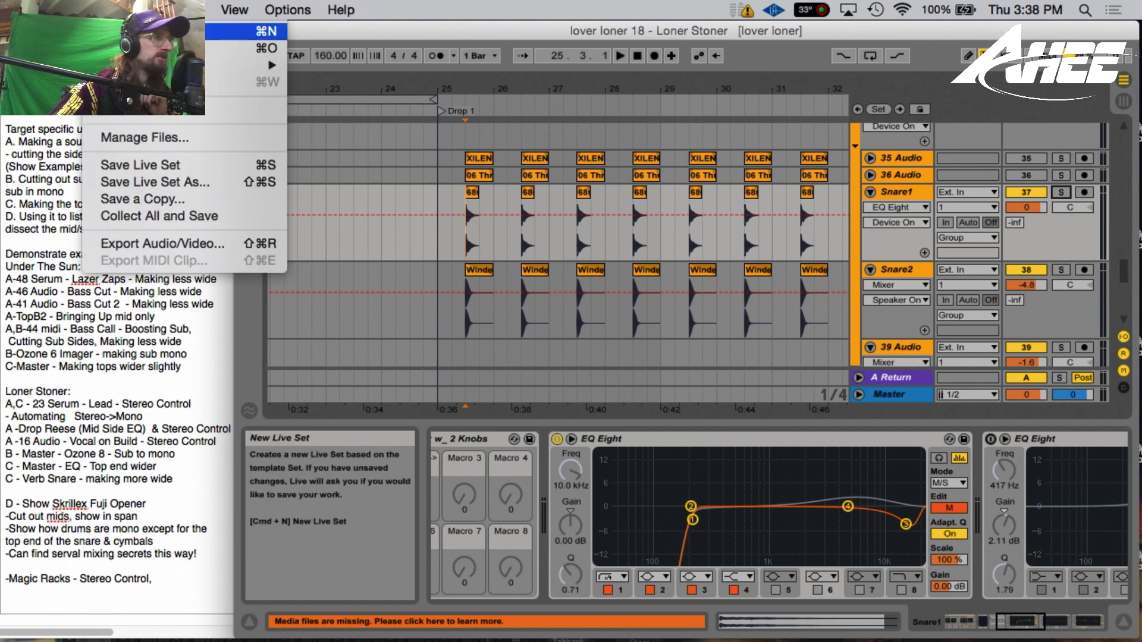
left_click(149, 30)
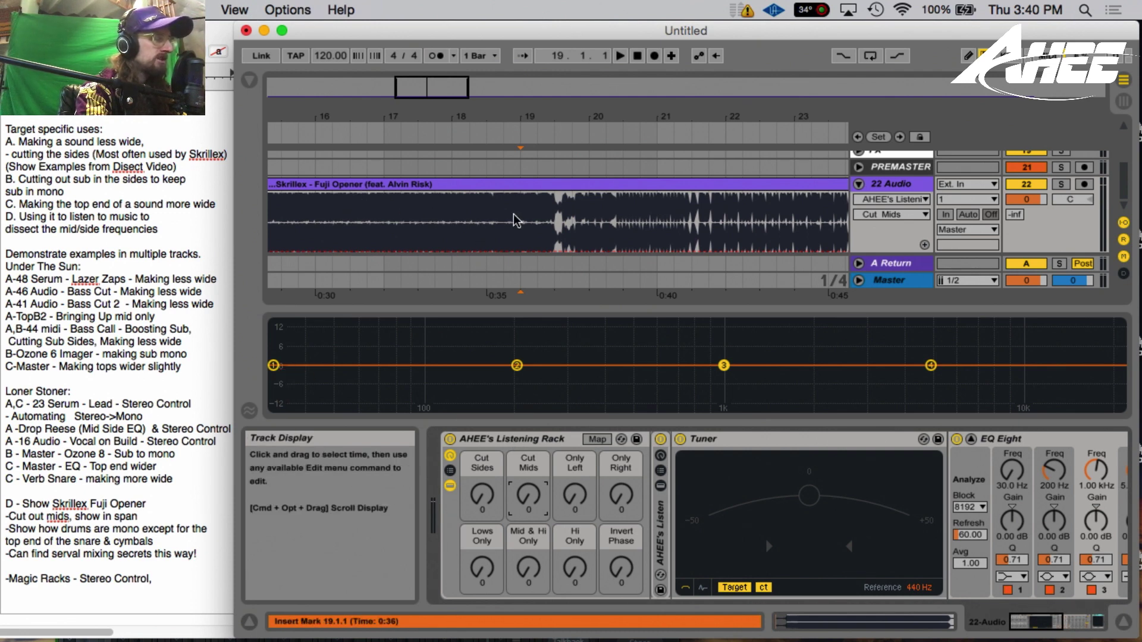
- Turn the Listening Rack's Cut Mids macro to 127 and play the Fuji Opener from bar 20.3
left_click(491, 437)
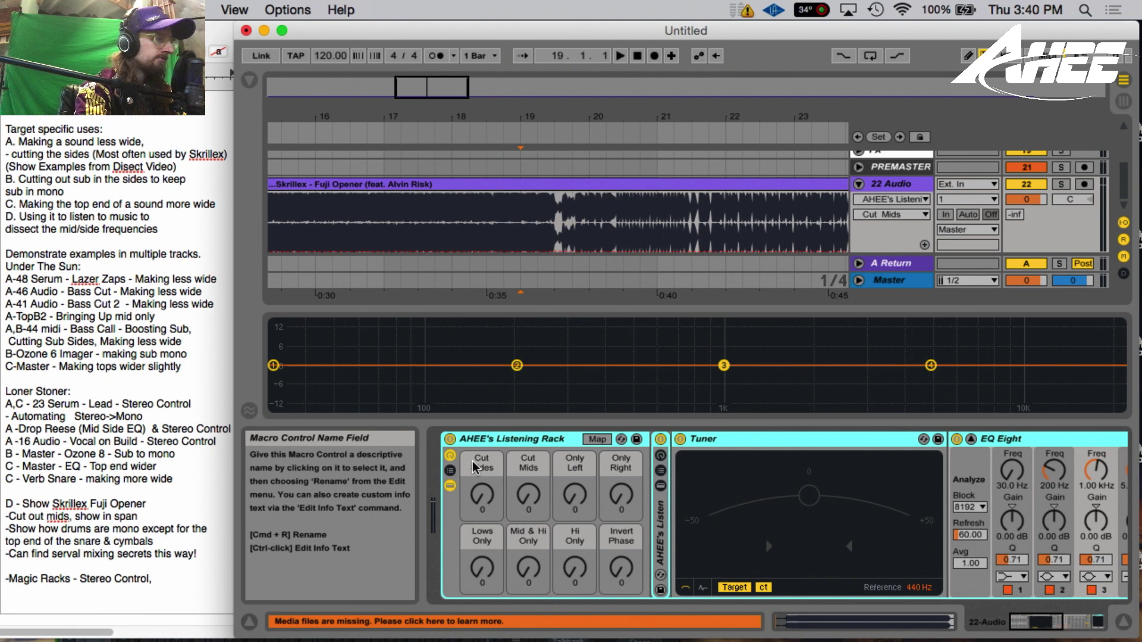
left_click_drag(531, 510, 528, 486)
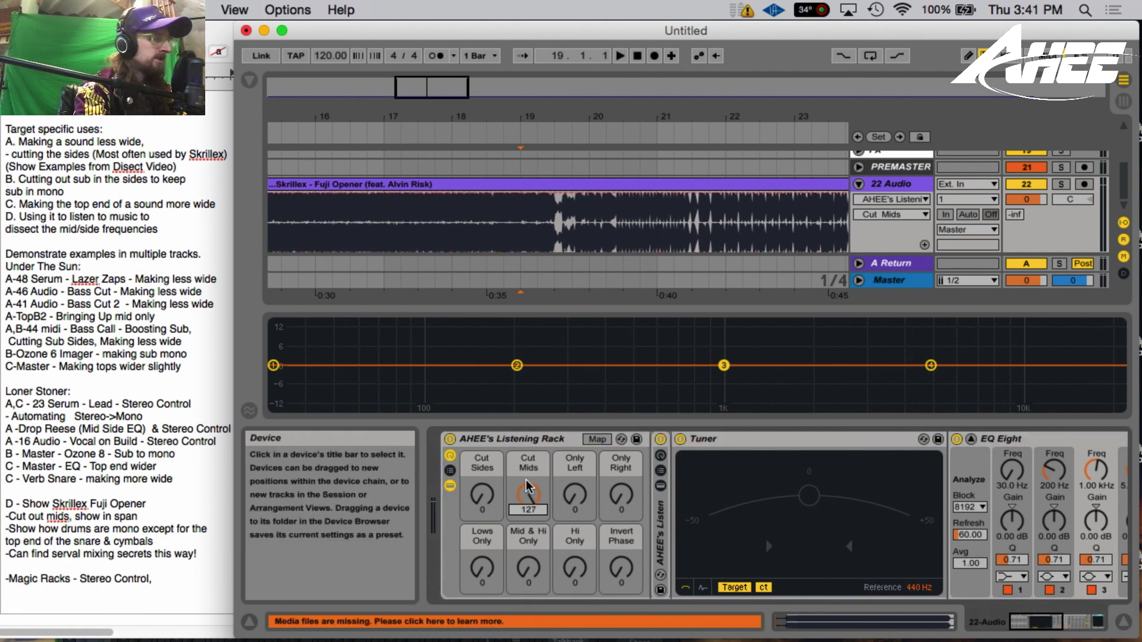
left_click(521, 222)
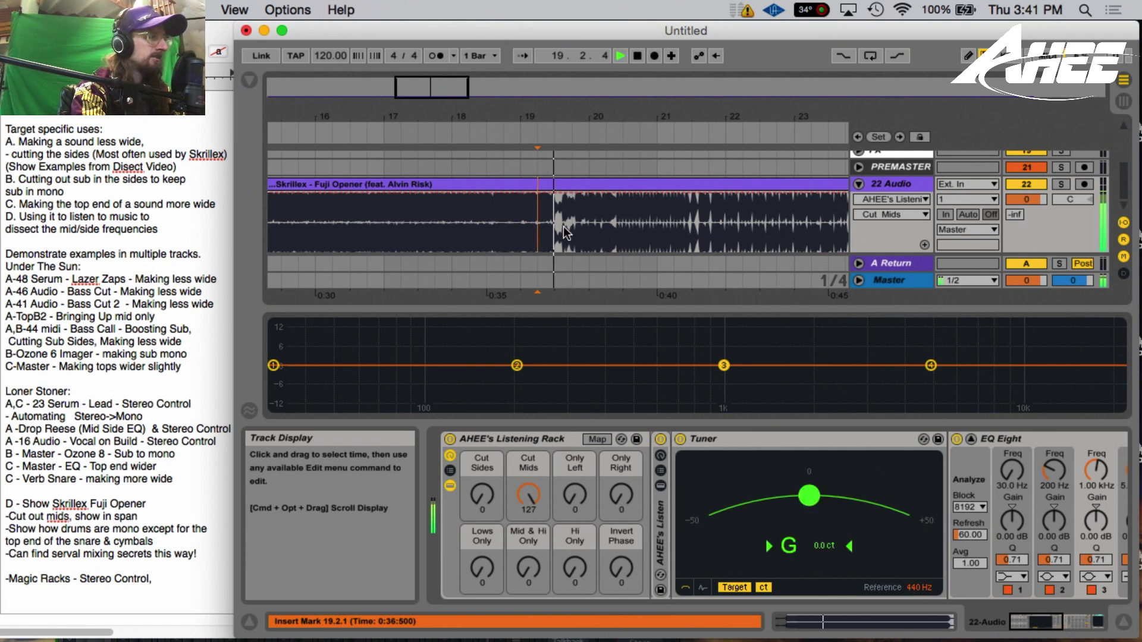
left_click(623, 230)
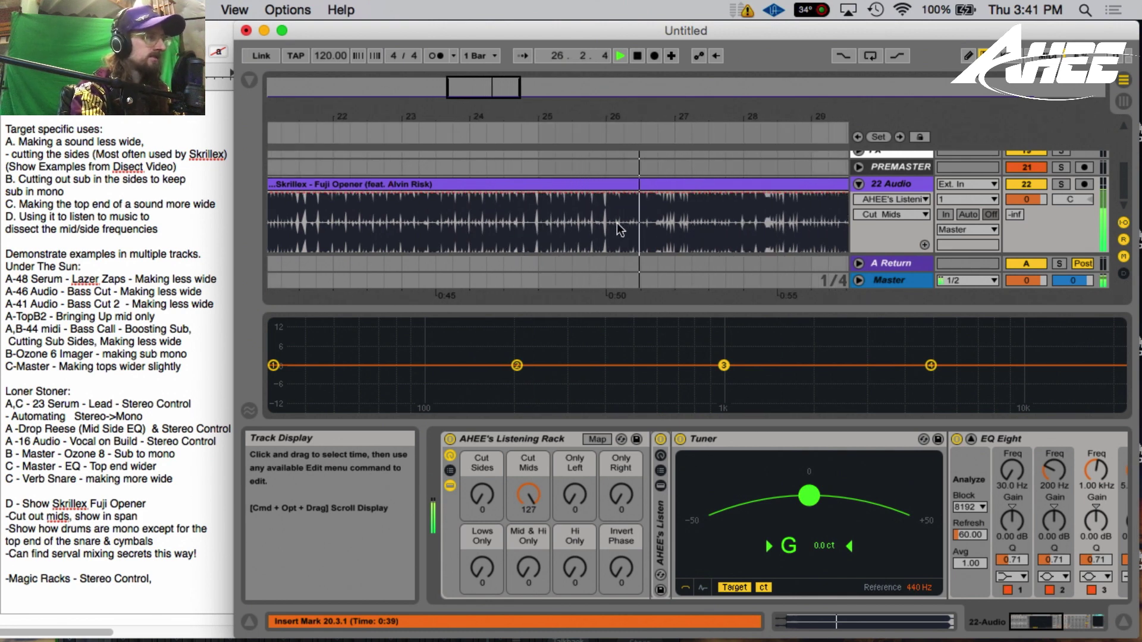
key("space")
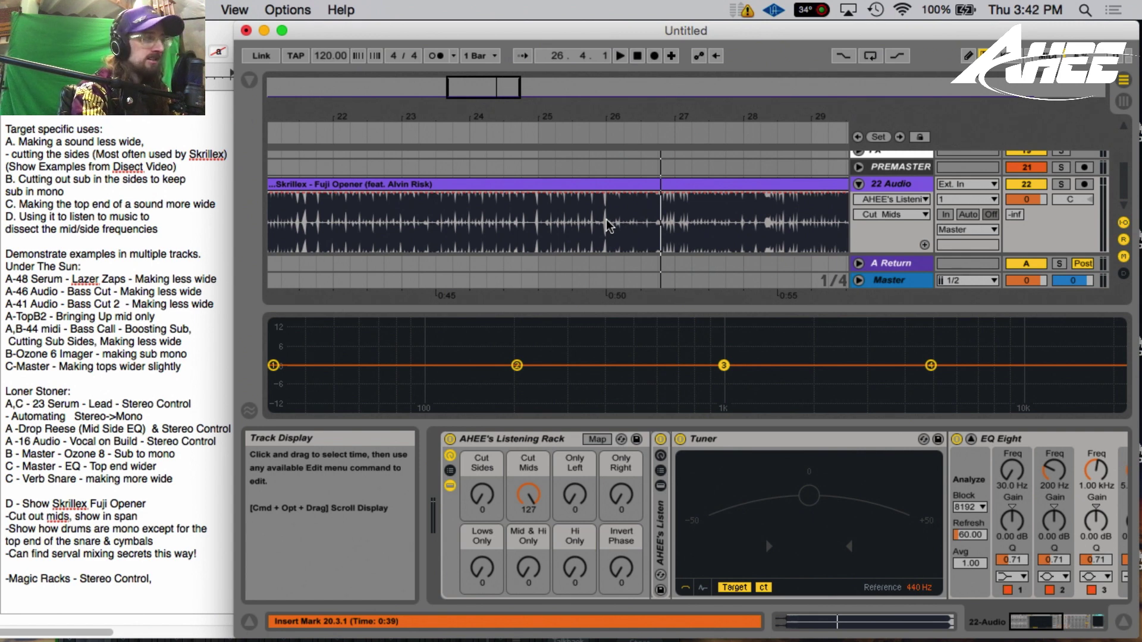
key("space")
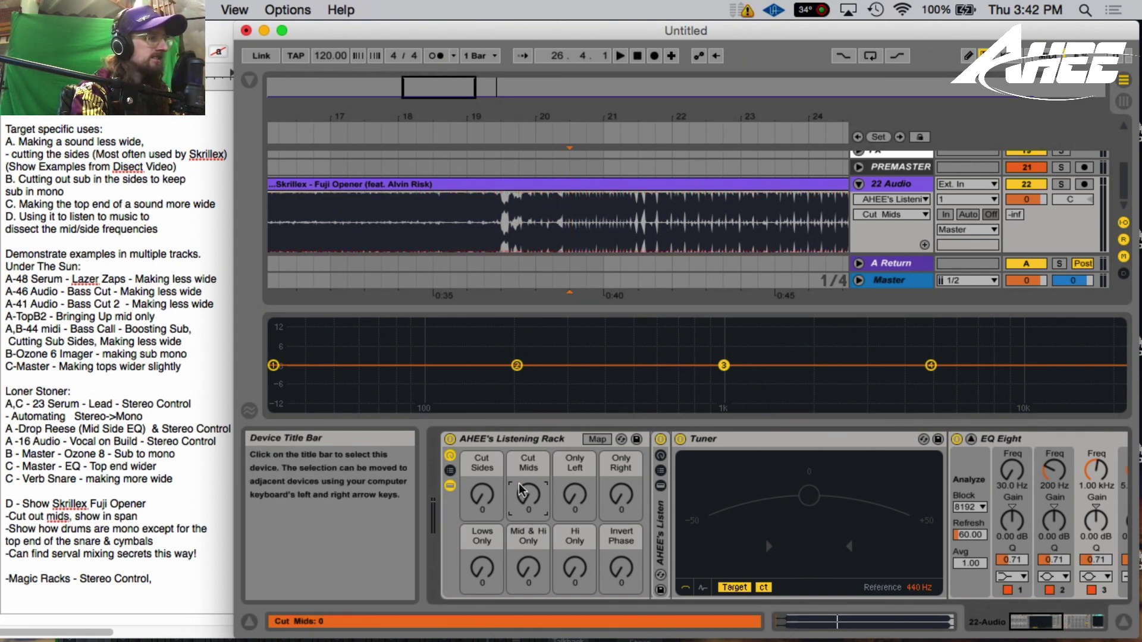
- Raise Cut Sides and play the reference from bars 20.4.1 and 24.4.1
left_click_drag(482, 494, 505, 456)
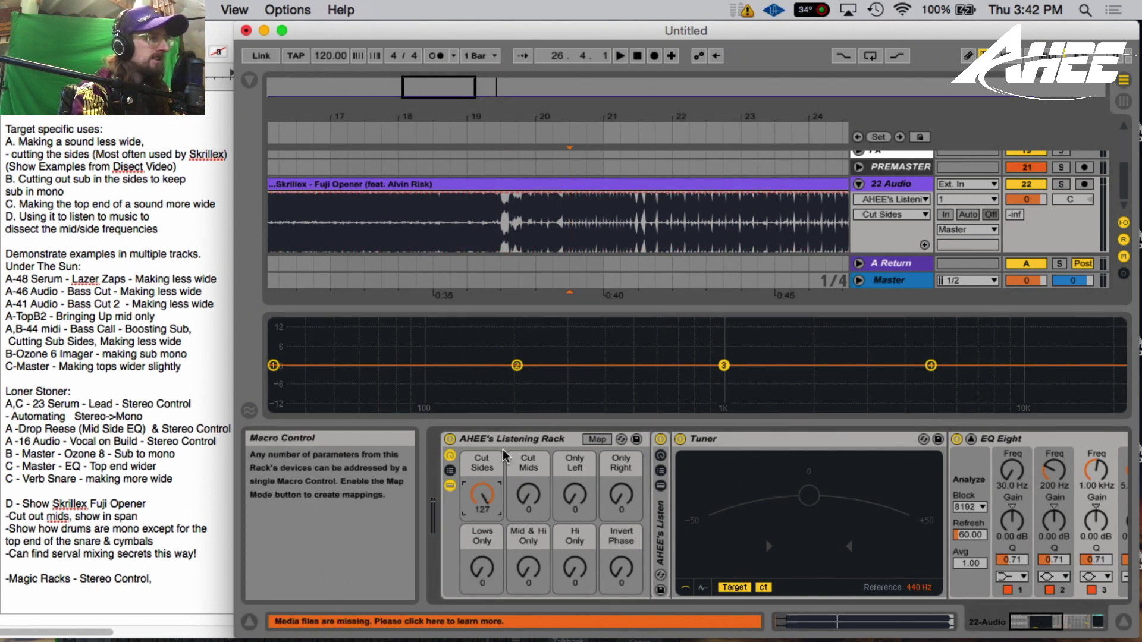
left_click(587, 223)
key("space")
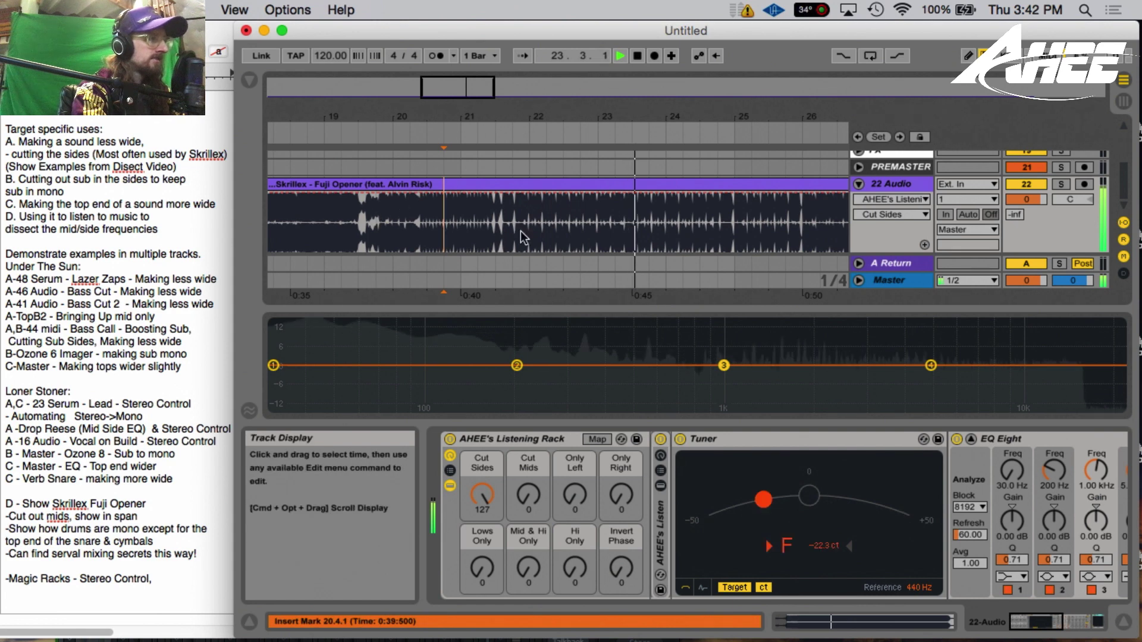
key("space")
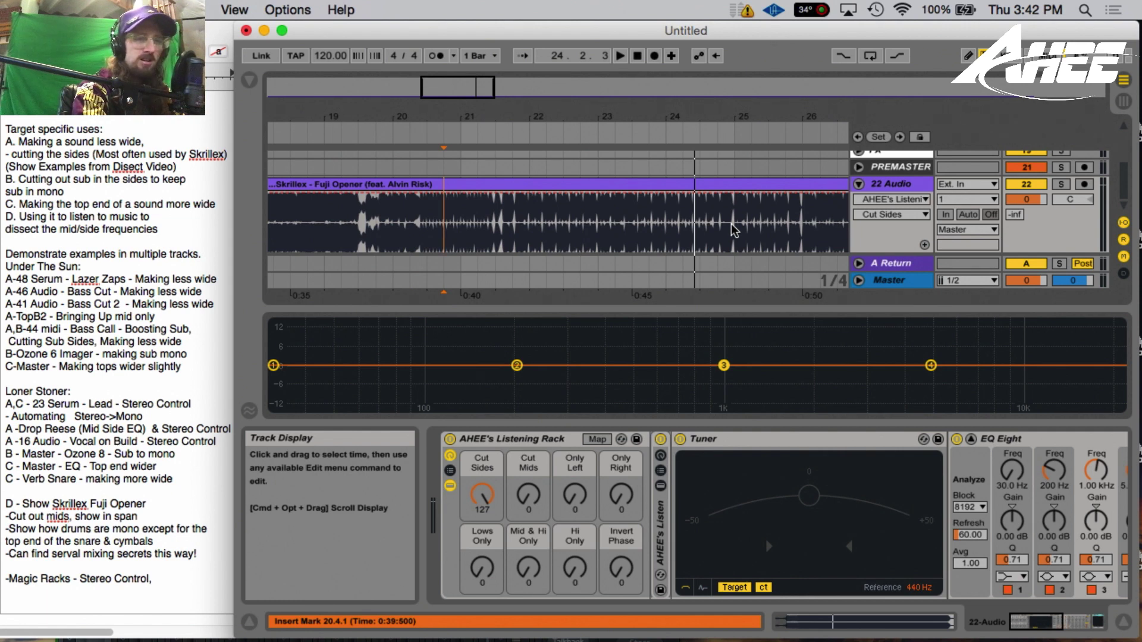
left_click(718, 230)
key("space")
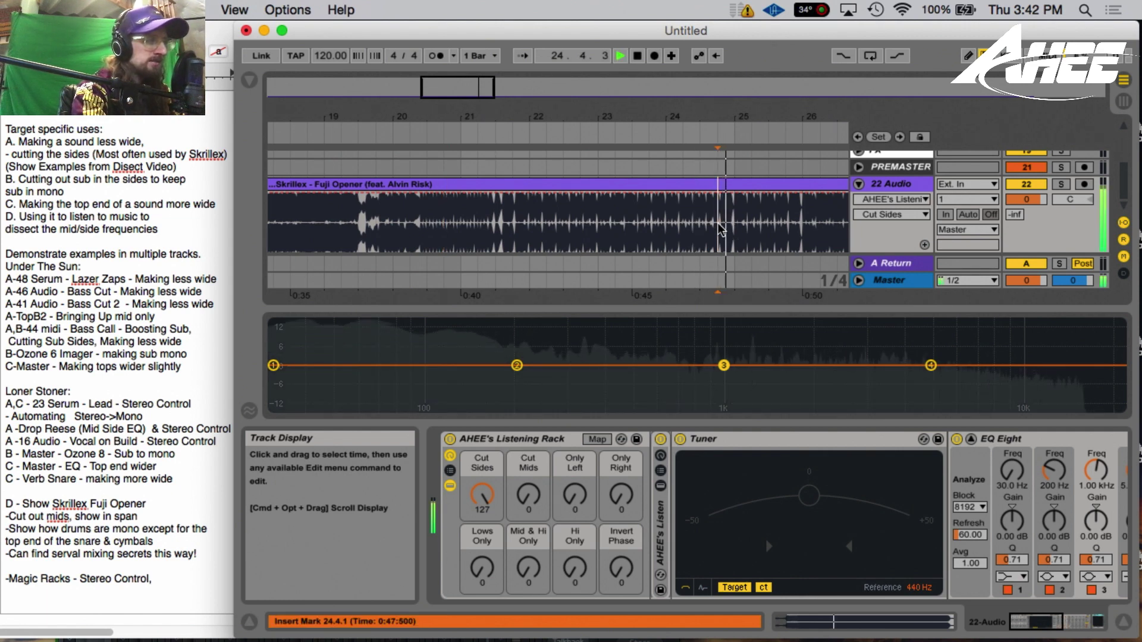
key("space")
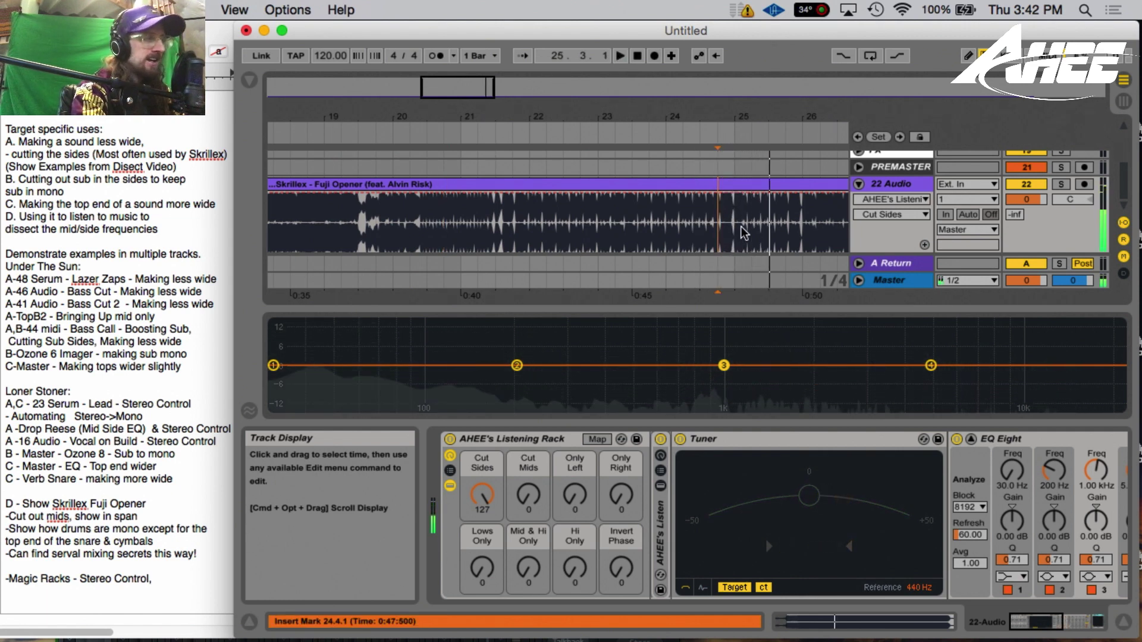
- Switch back to Cut Mids, replay, then zoom out and play from bar 10
left_click_drag(482, 495, 529, 470)
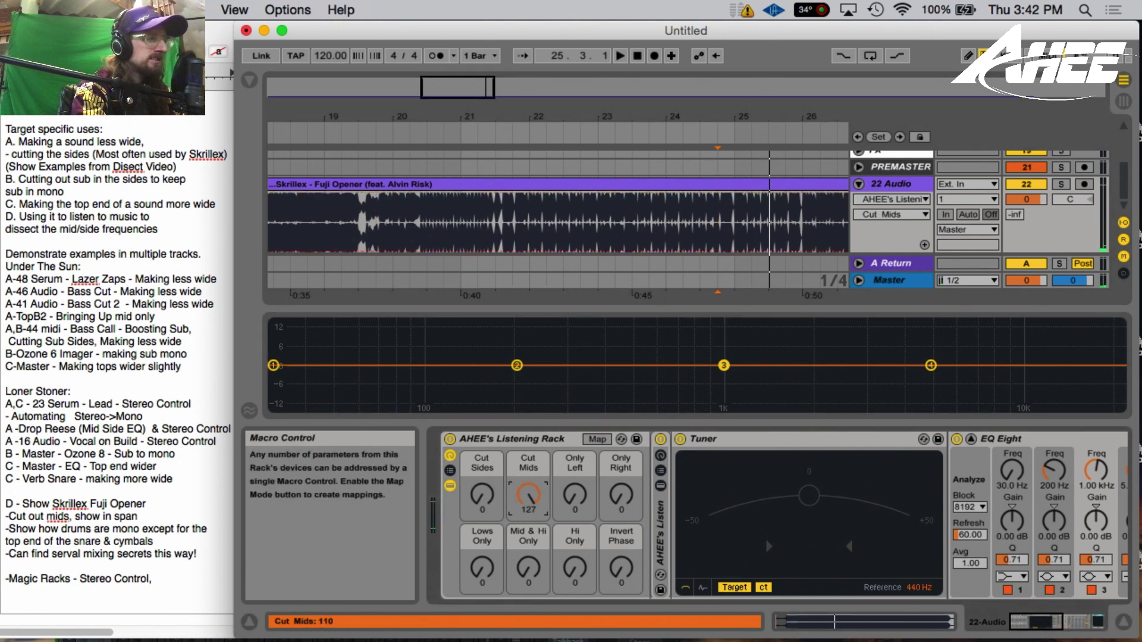
key("space")
key("space")
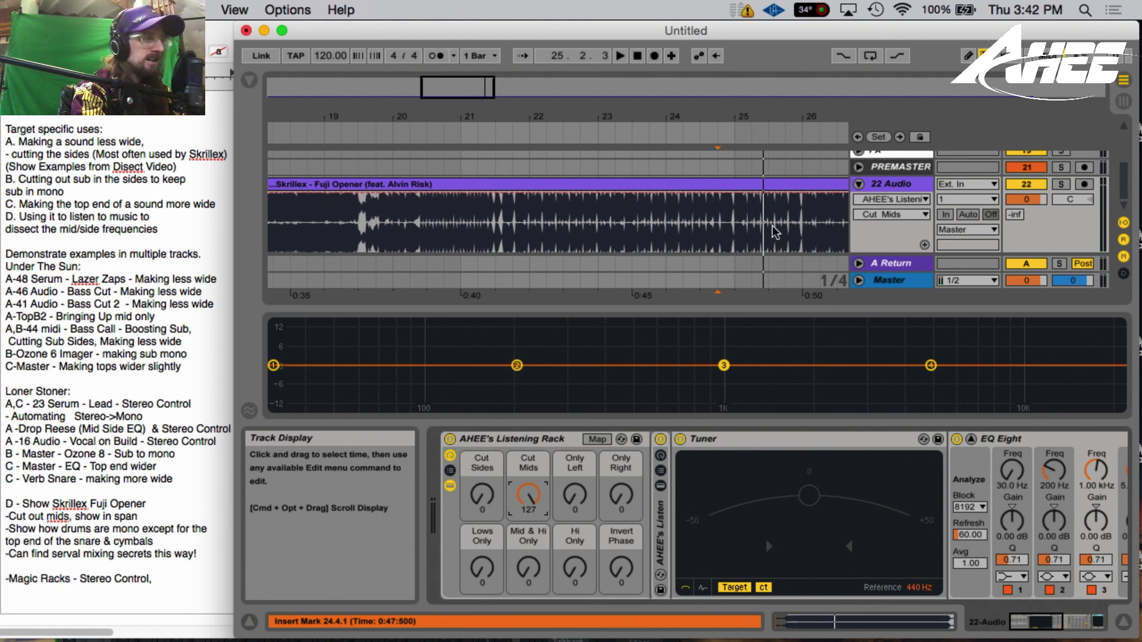
scroll(773, 231, "right", 5)
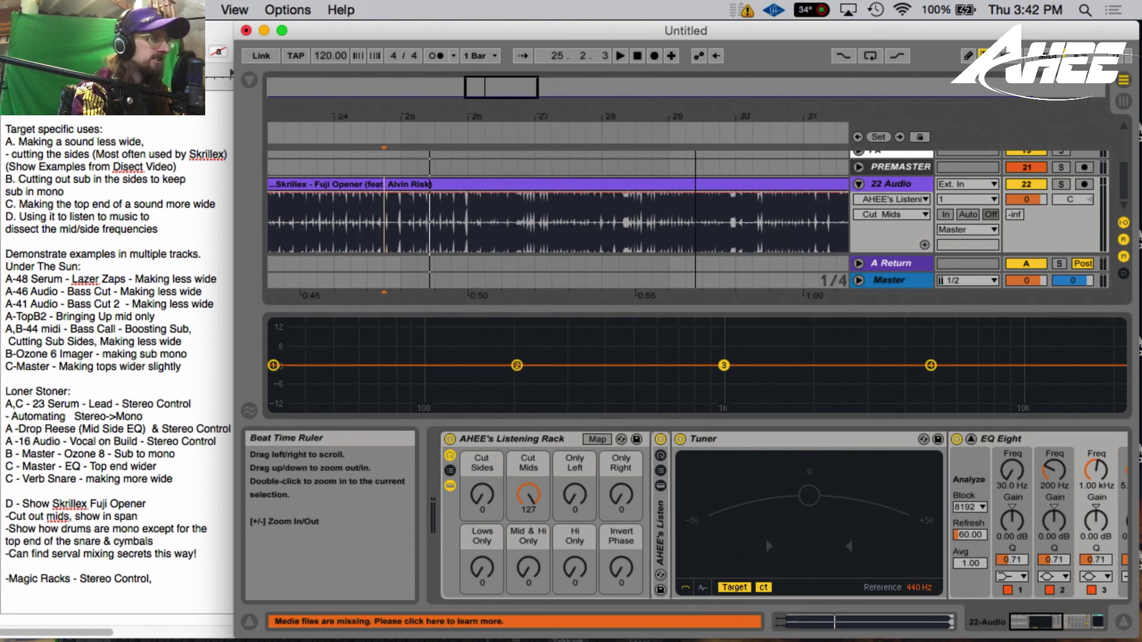
left_click_drag(381, 116, 344, 219)
left_click(378, 227)
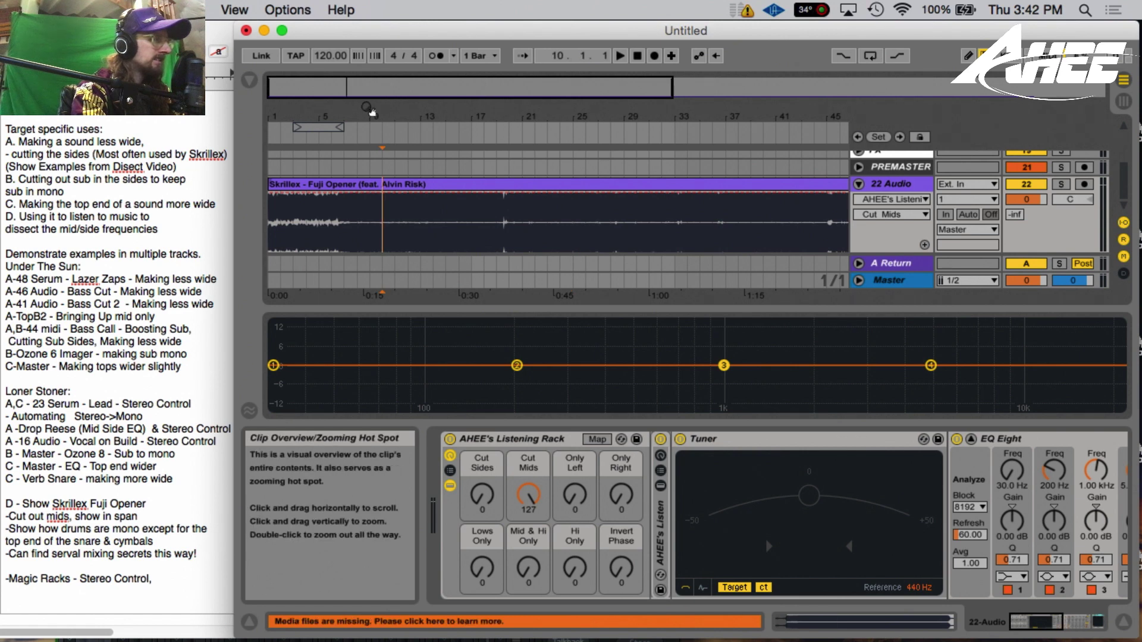
left_click_drag(367, 109, 445, 180)
key("space")
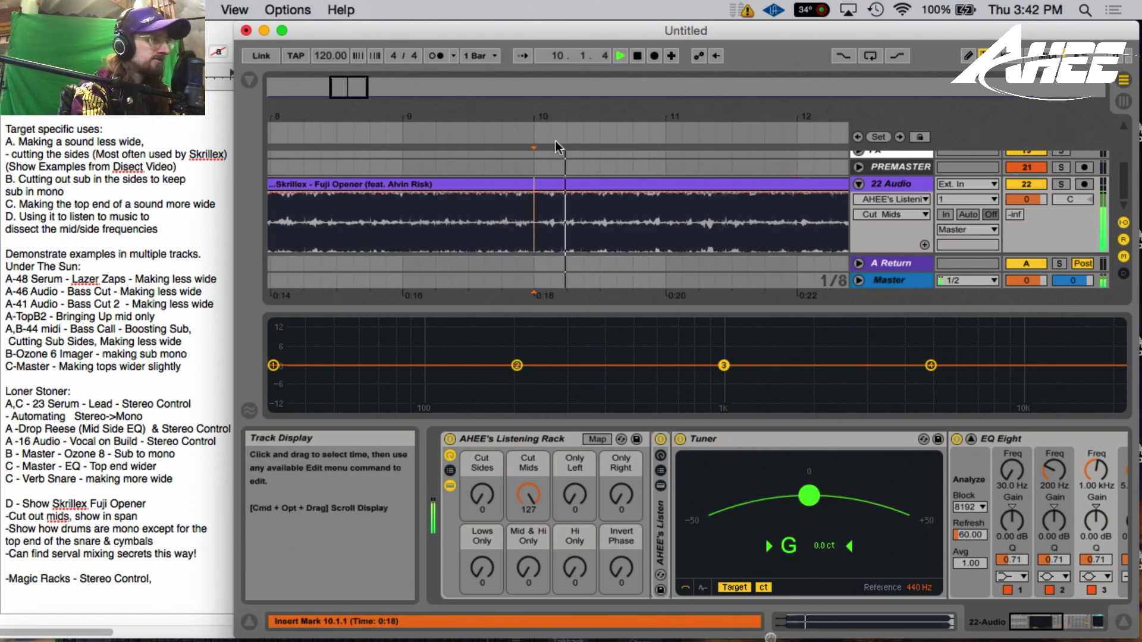
- Zoom to bars 1–21 and play from bar 10 with Cut Sides raised instead of Cut Mids
left_click_drag(556, 141, 527, 114)
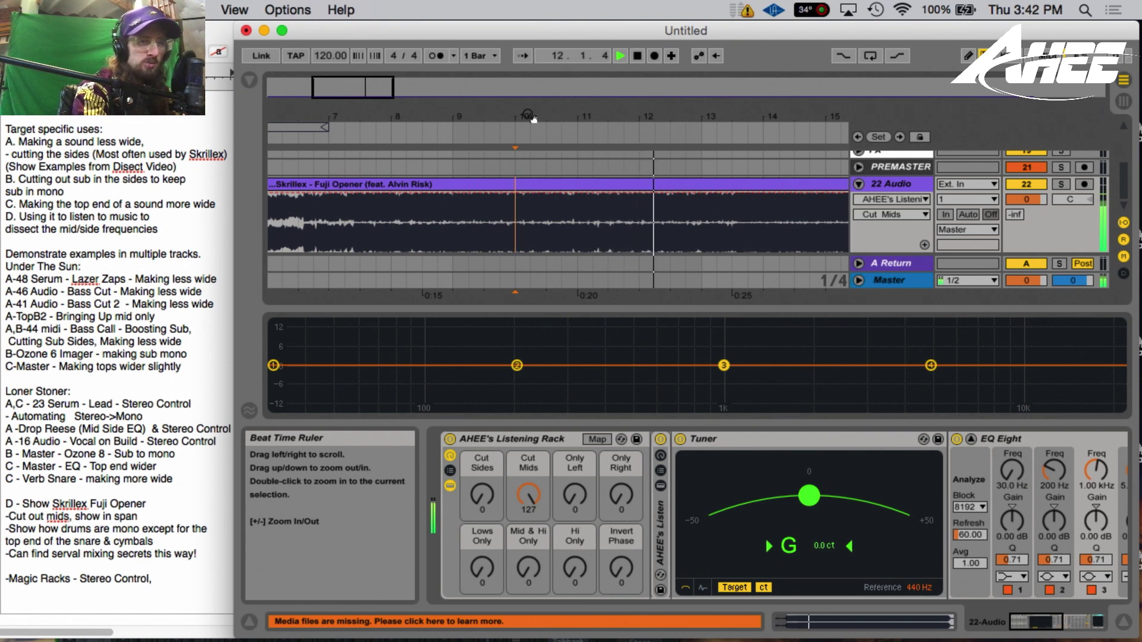
left_click_drag(534, 119, 534, 102)
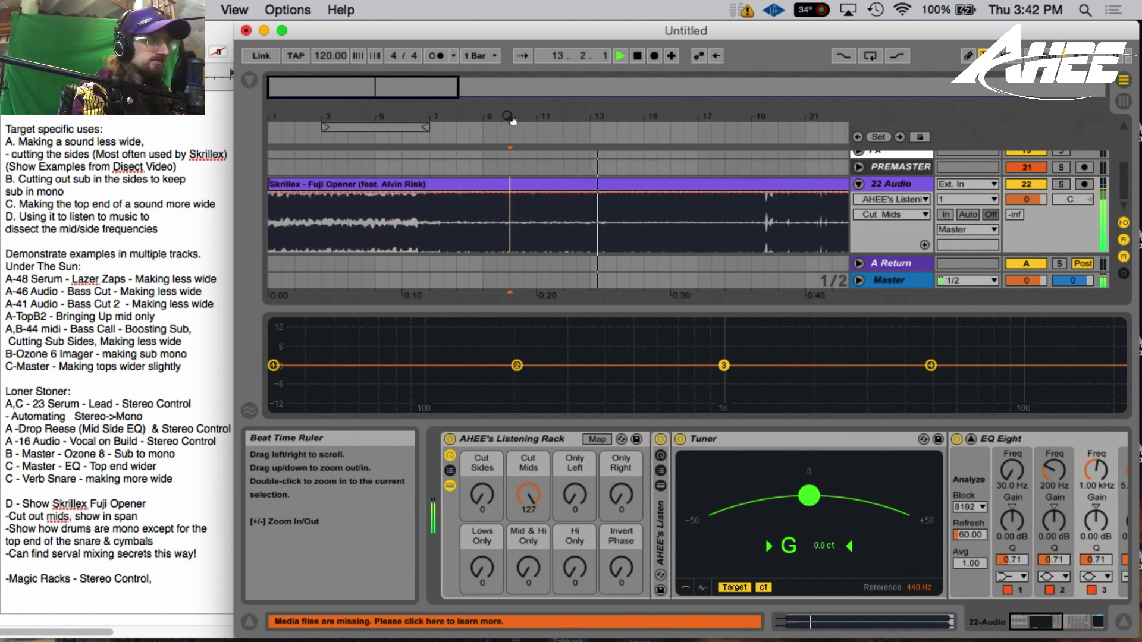
left_click(629, 238)
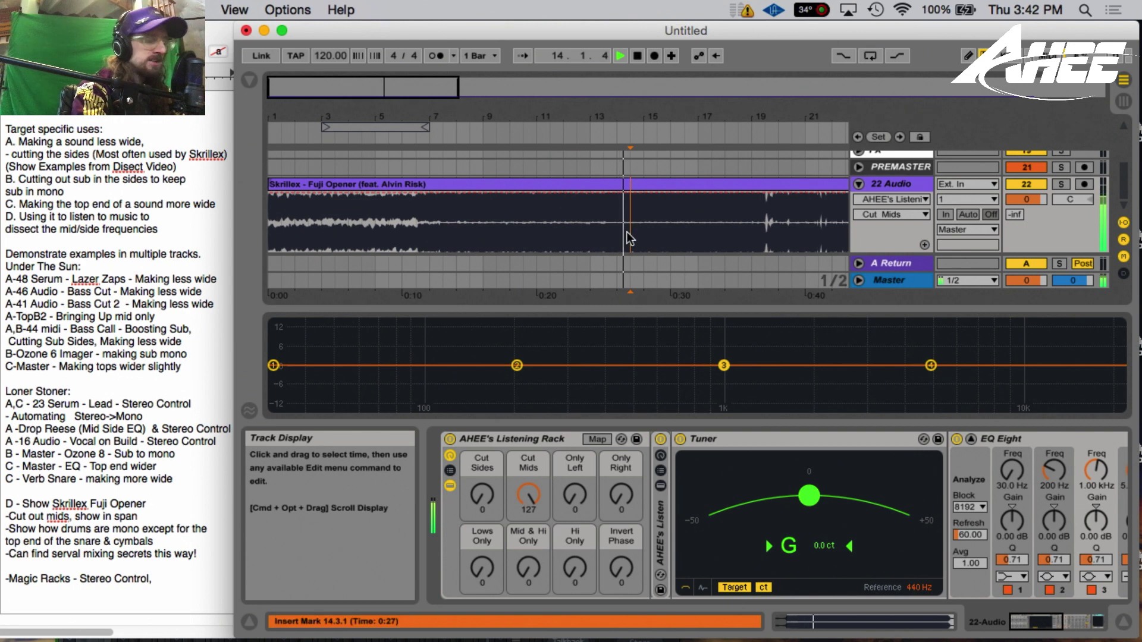
key("space")
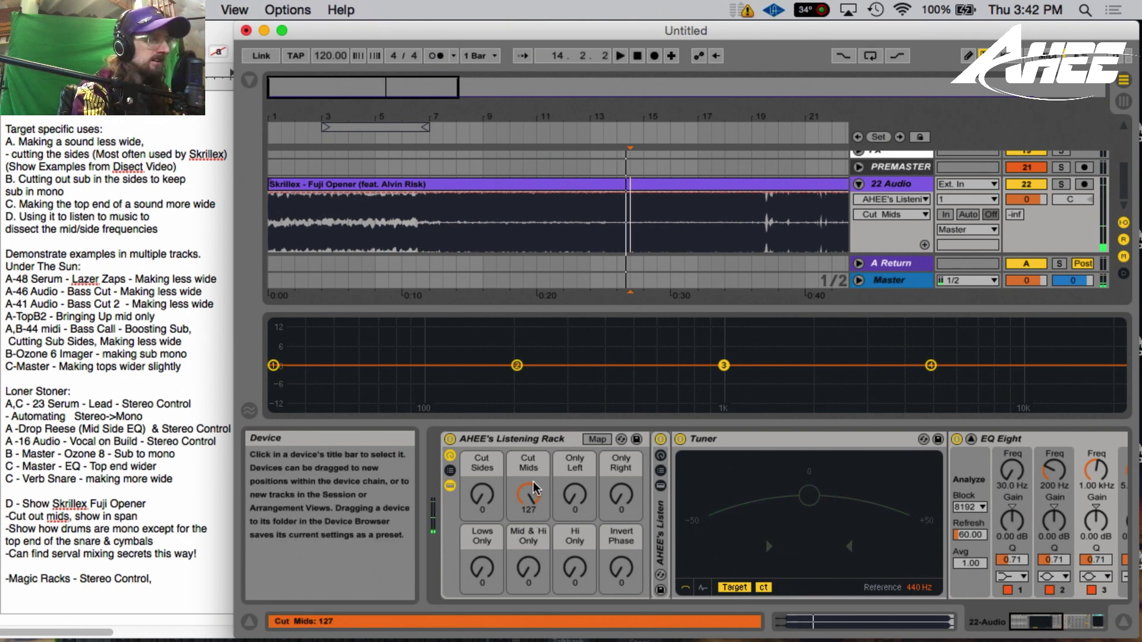
left_click_drag(482, 495, 482, 470)
key("space")
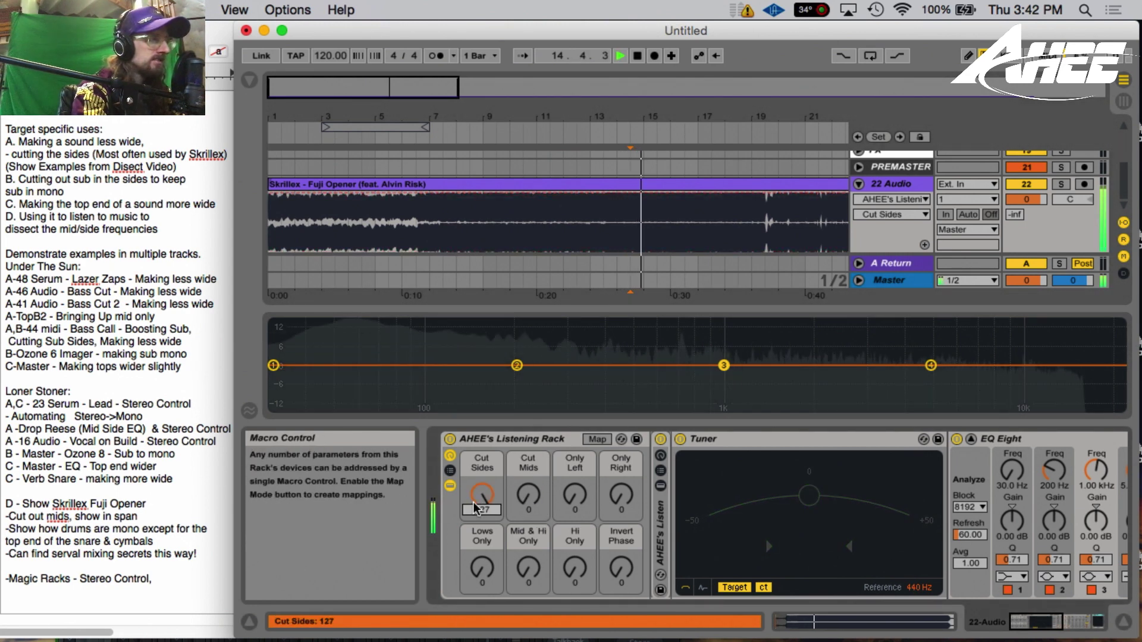
left_click(508, 237)
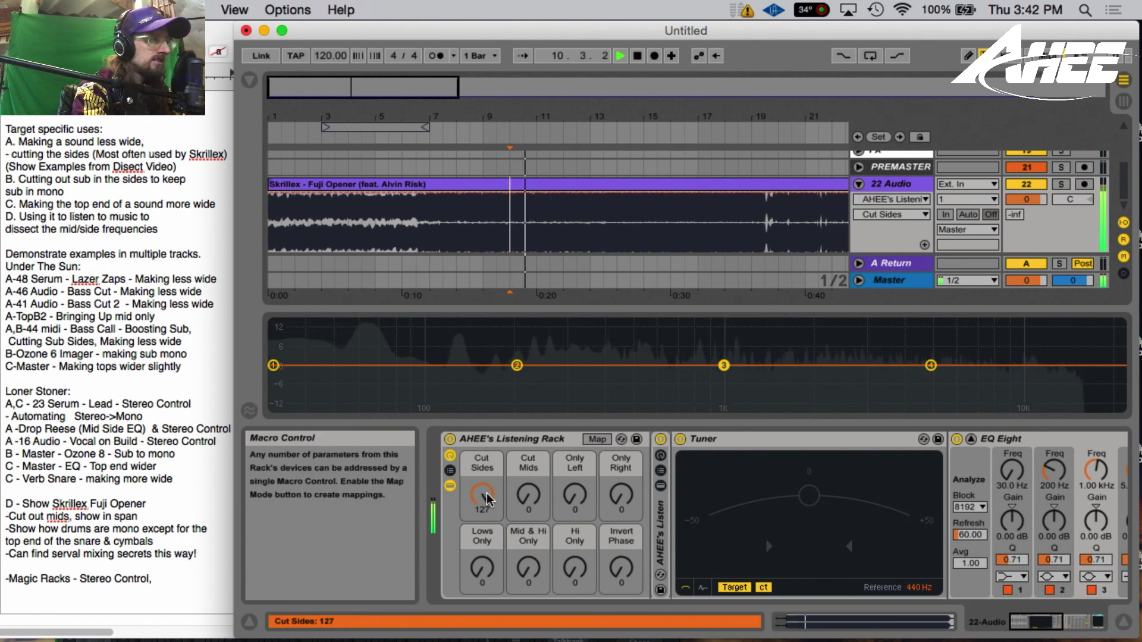
key("space")
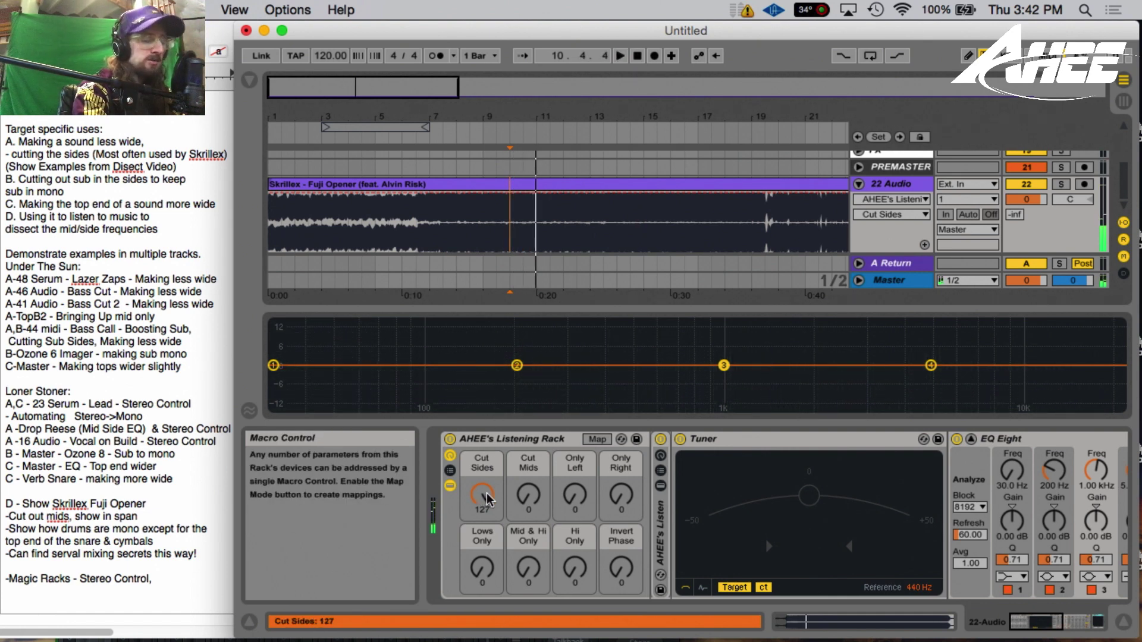
- Drop Cut Sides, raise Cut Mids to hear the sides alone, then reset Cut Mids to 0
left_click_drag(486, 494, 487, 535)
left_click_drag(530, 497, 530, 452)
key("space")
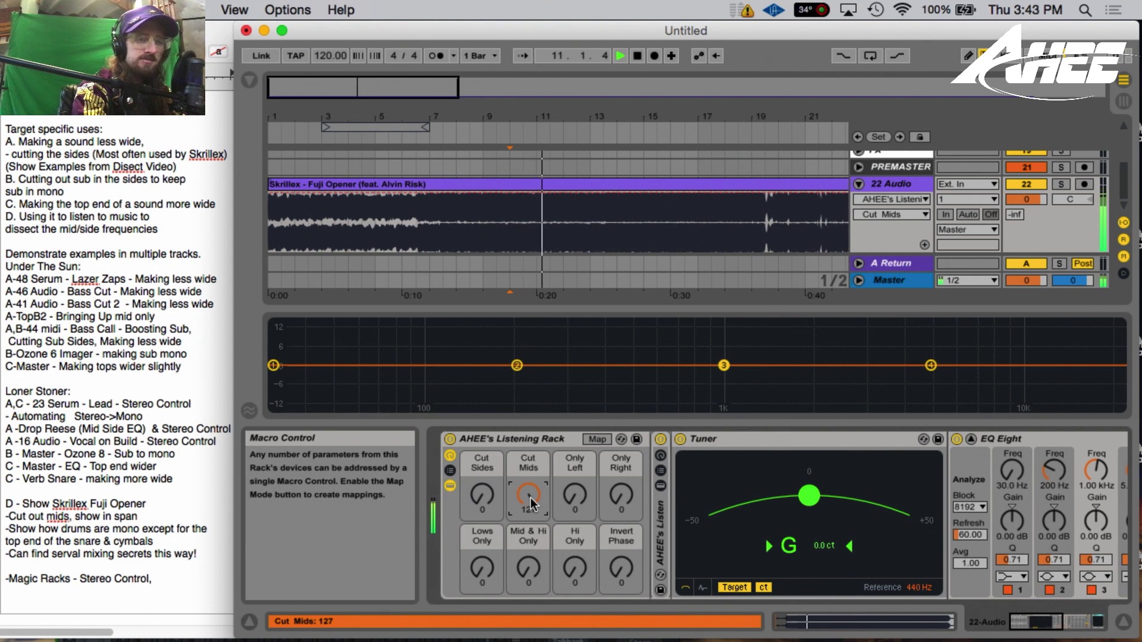
key("space")
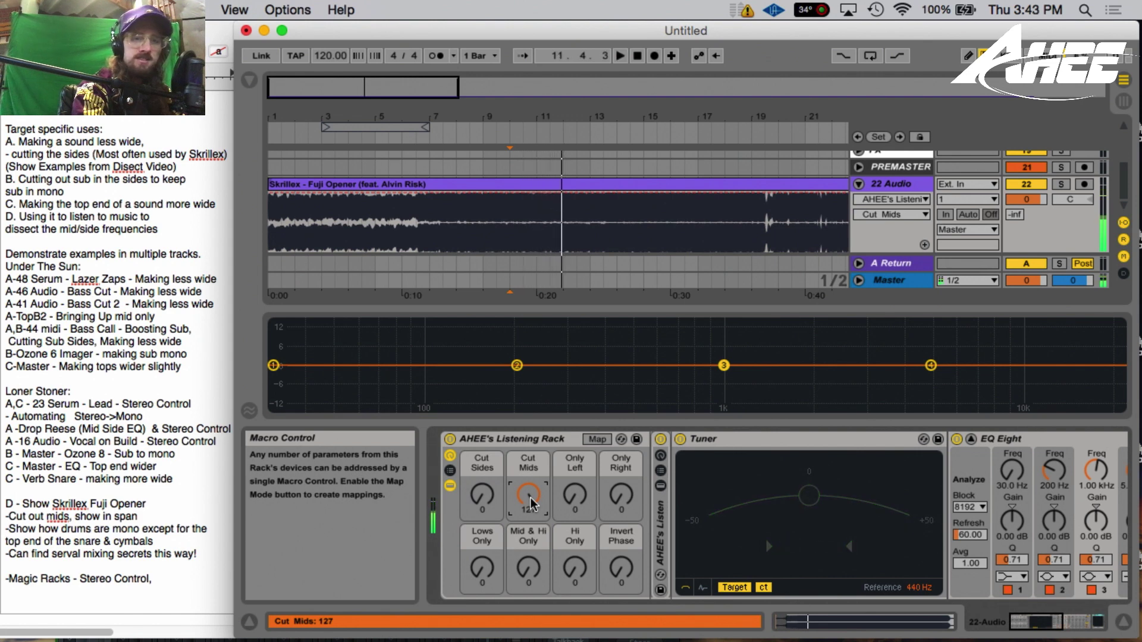
key("Delete")
- Turn Lows Only up and play the reference from bars 40 and 19
left_click(666, 86)
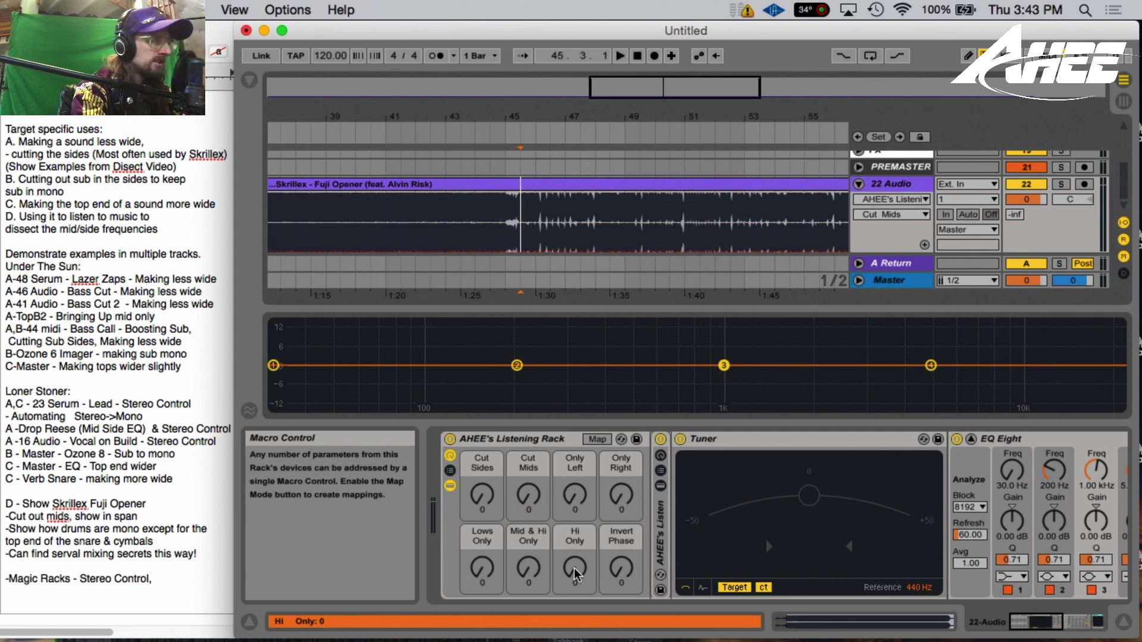
left_click_drag(482, 568, 482, 509)
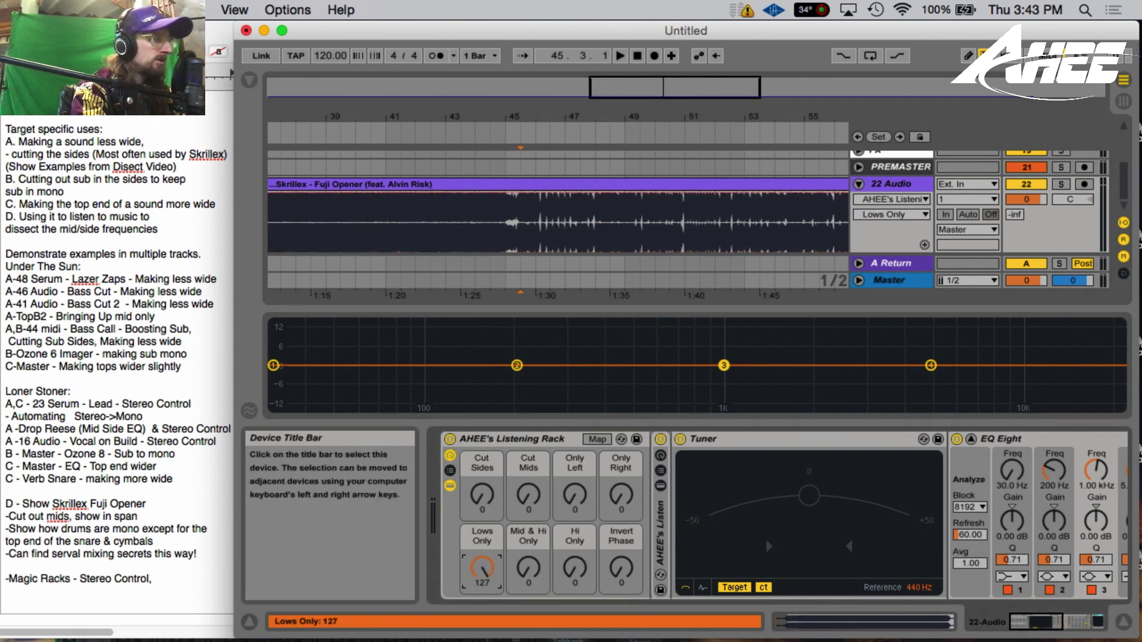
left_click(358, 240)
key("space")
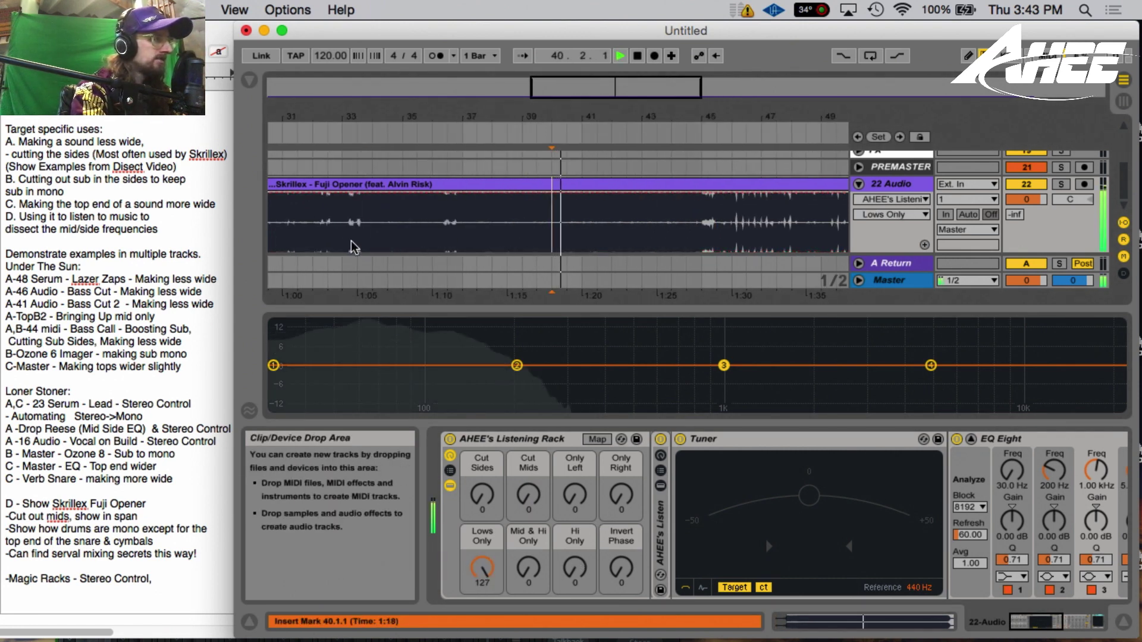
scroll(358, 241, "left", 6)
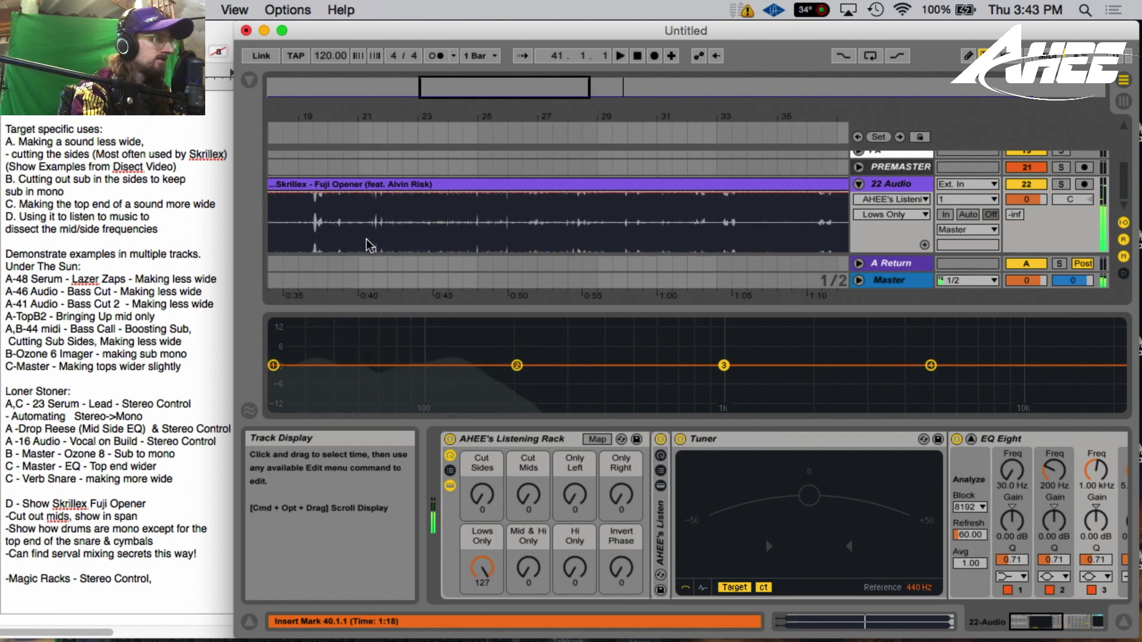
left_click(310, 240)
key("space")
key("space")
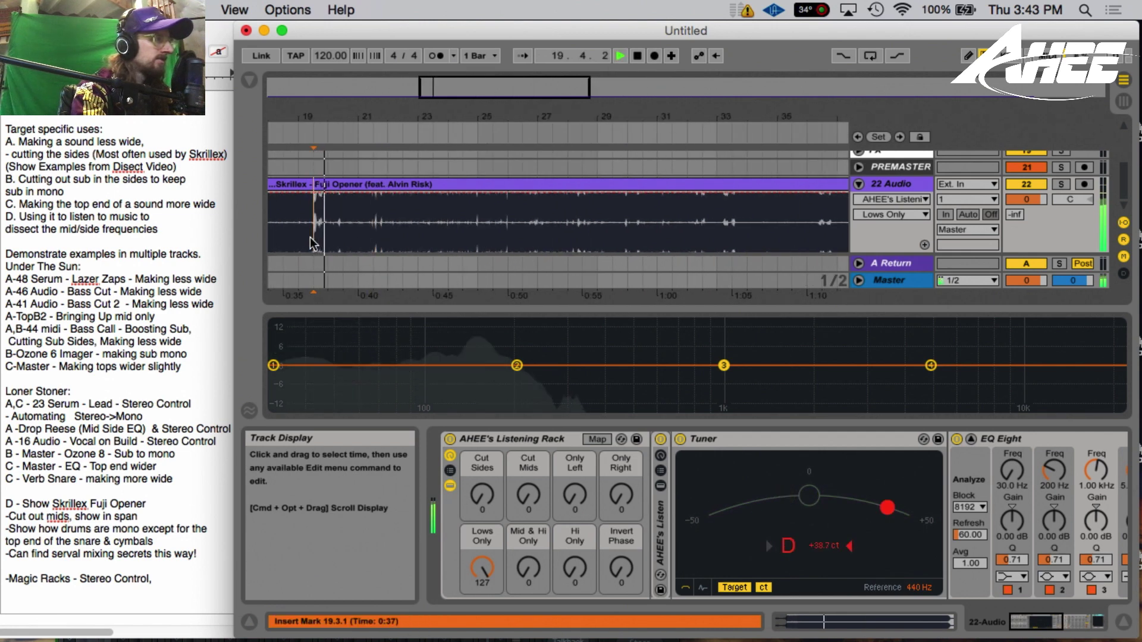
- Reset Lows Only to 0, raise Hi Only to 127 and replay, then show the Master's devices
left_click(475, 570)
key("BackSpace")
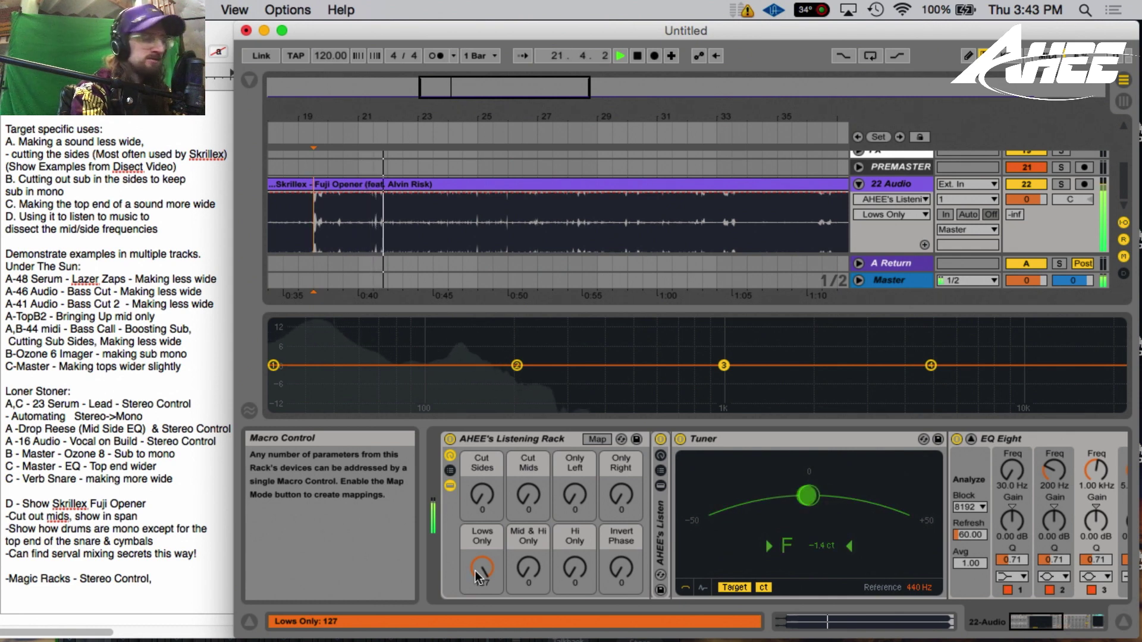
key("space")
left_click_drag(575, 566, 575, 507)
key("space")
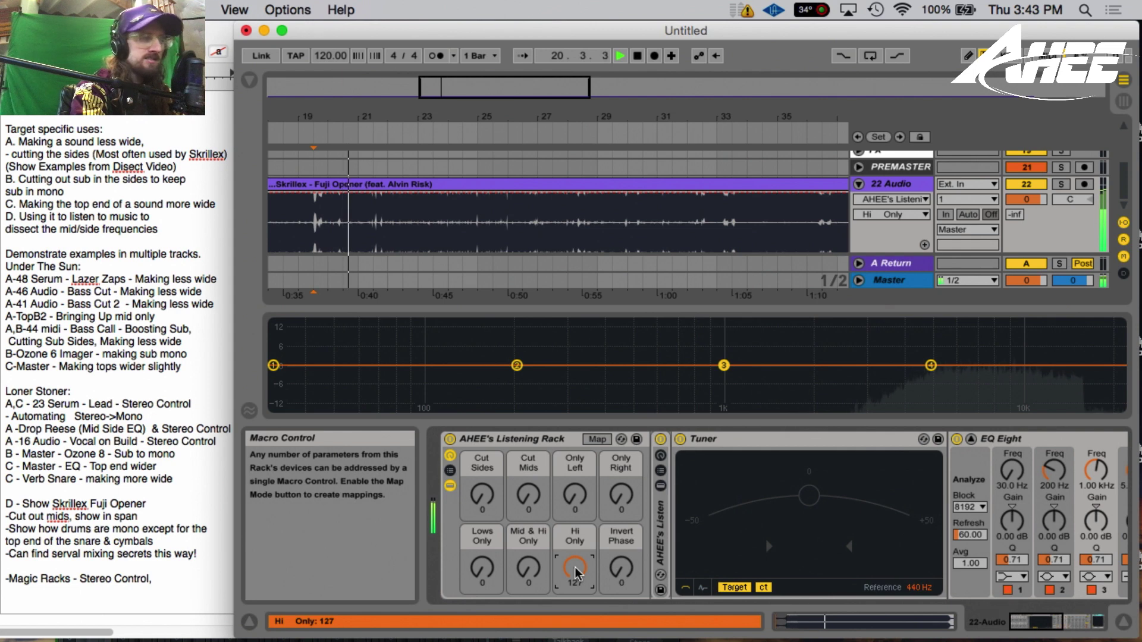
left_click(892, 282)
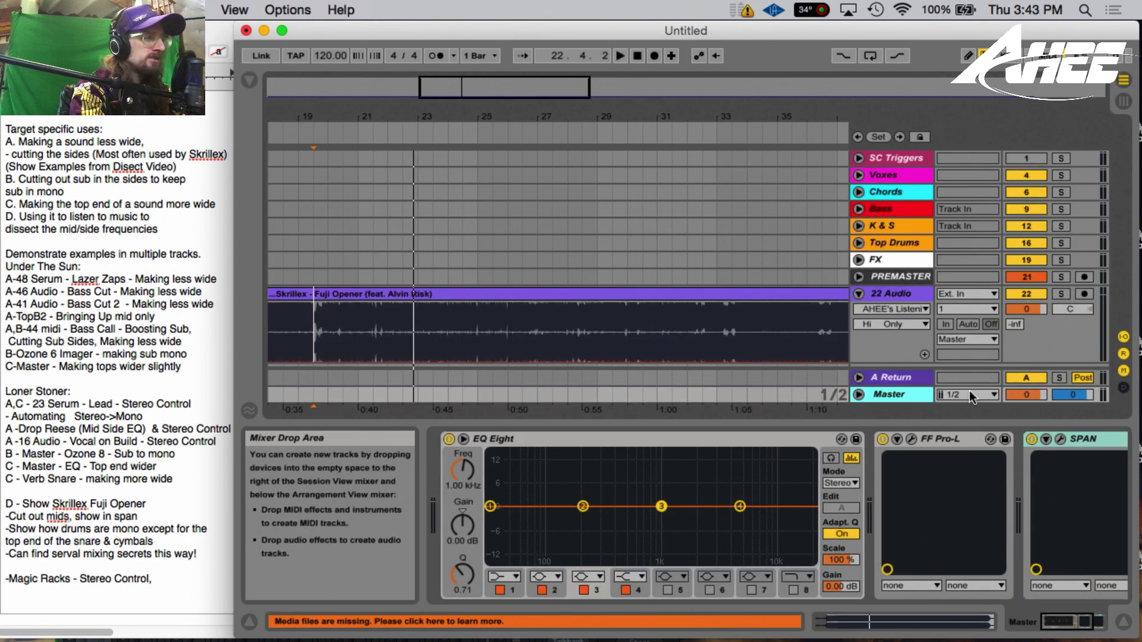
- Open SPAN on the 22 Audio track and raise Cut Mids to view the spectrum
left_click(891, 293)
left_click(927, 439)
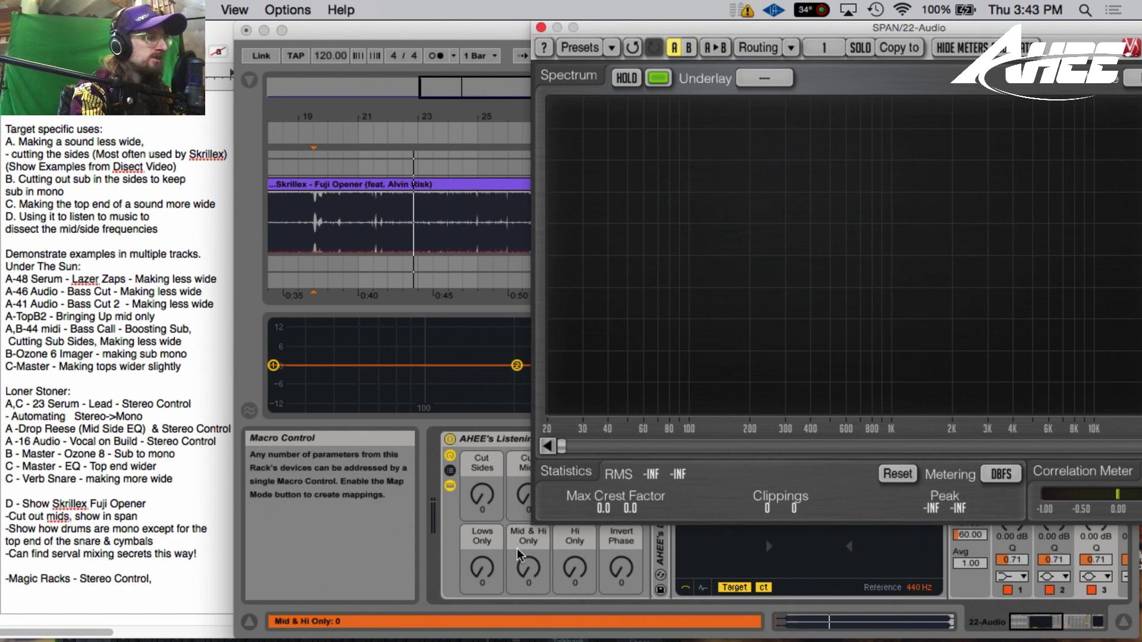
left_click_drag(527, 501, 527, 428)
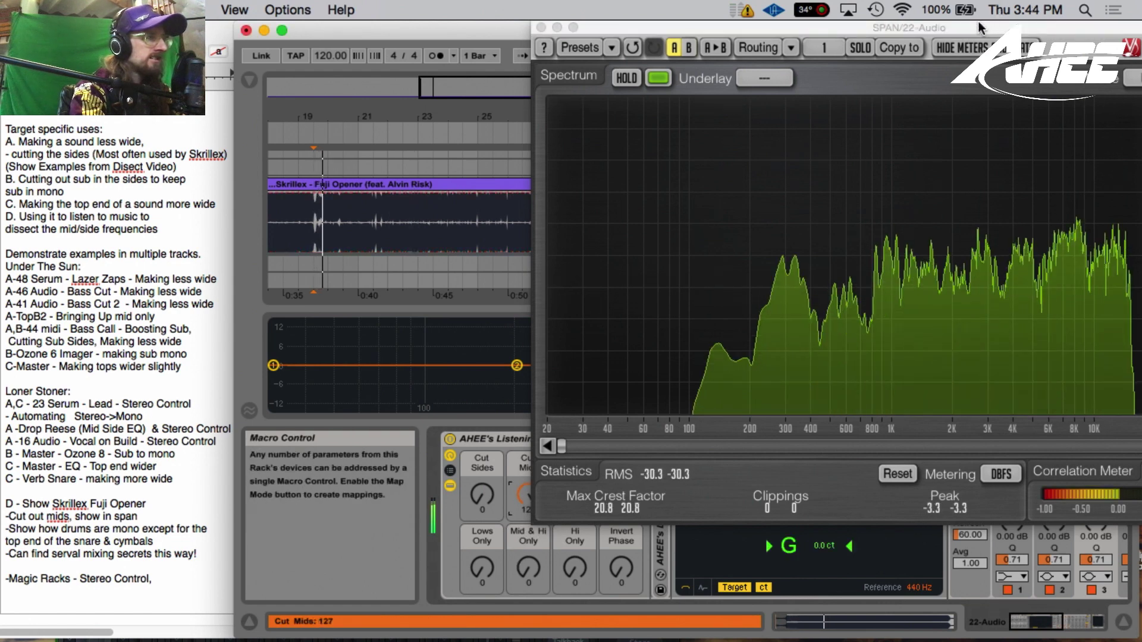
left_click_drag(945, 27, 729, 27)
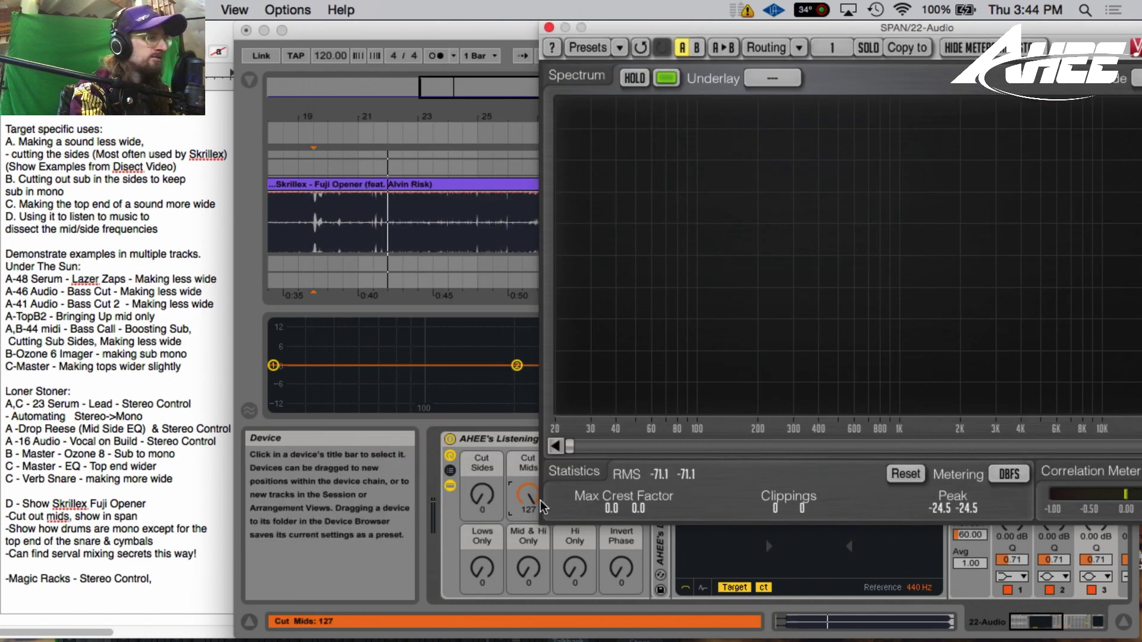
- Switch the rack to Cut Sides and watch SPAN's spectrum and correlation during playback
left_click(541, 501)
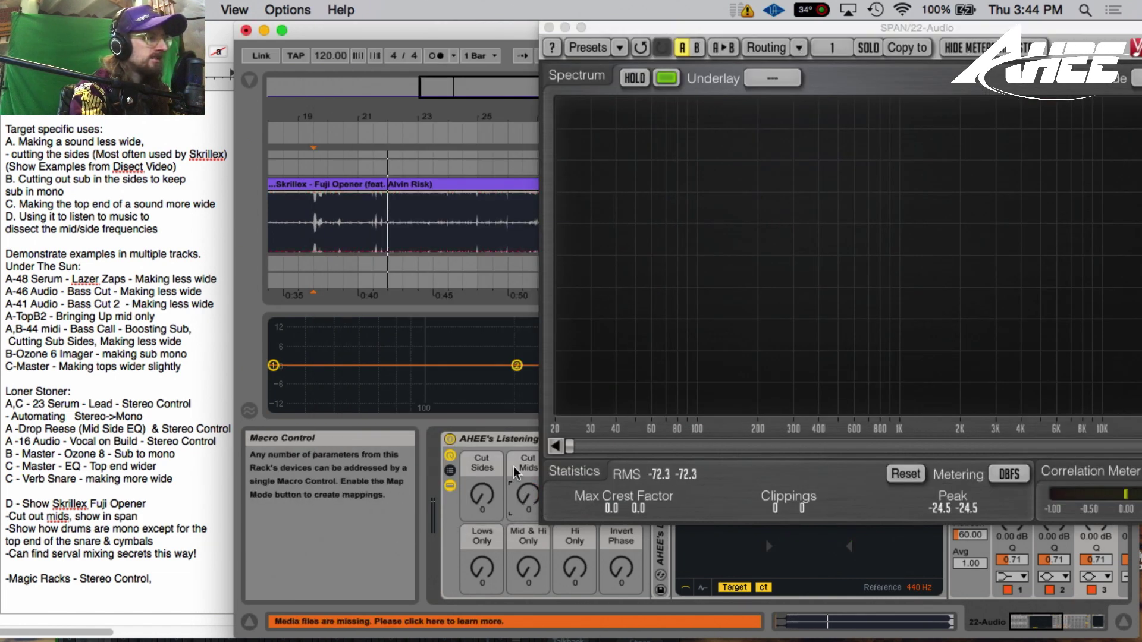
left_click_drag(752, 30, 545, 29)
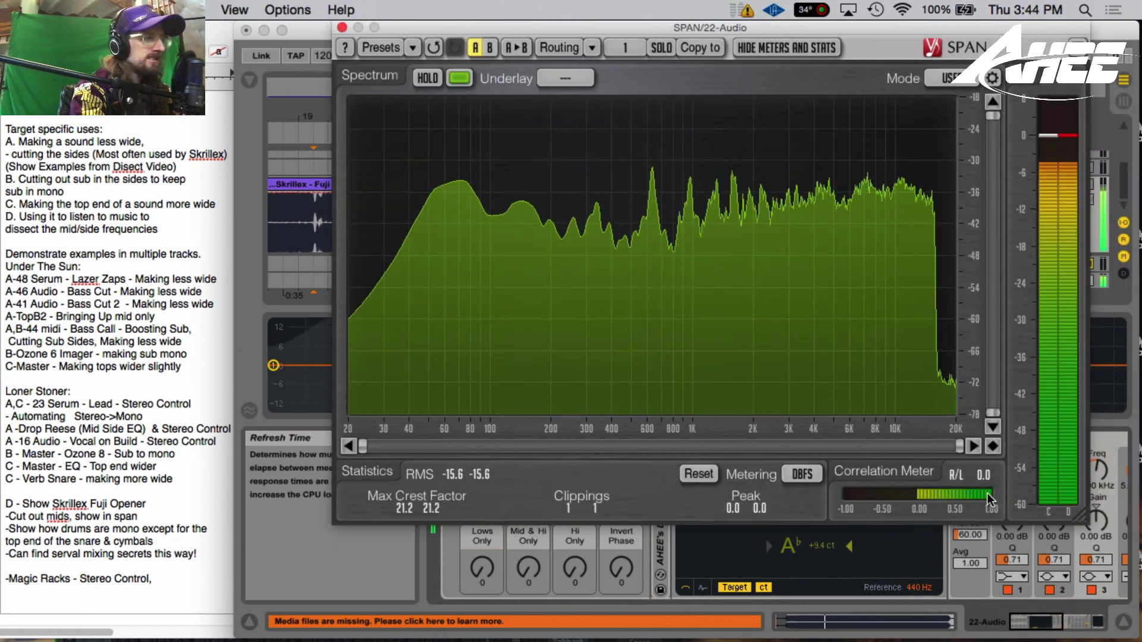
key("space")
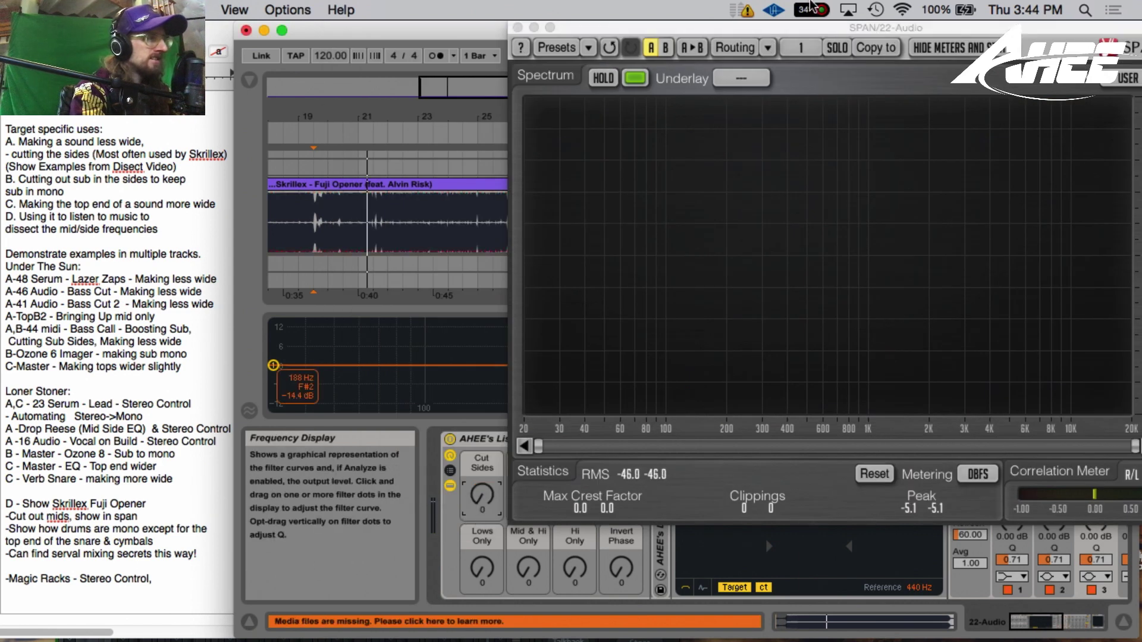
left_click_drag(767, 28, 592, 28)
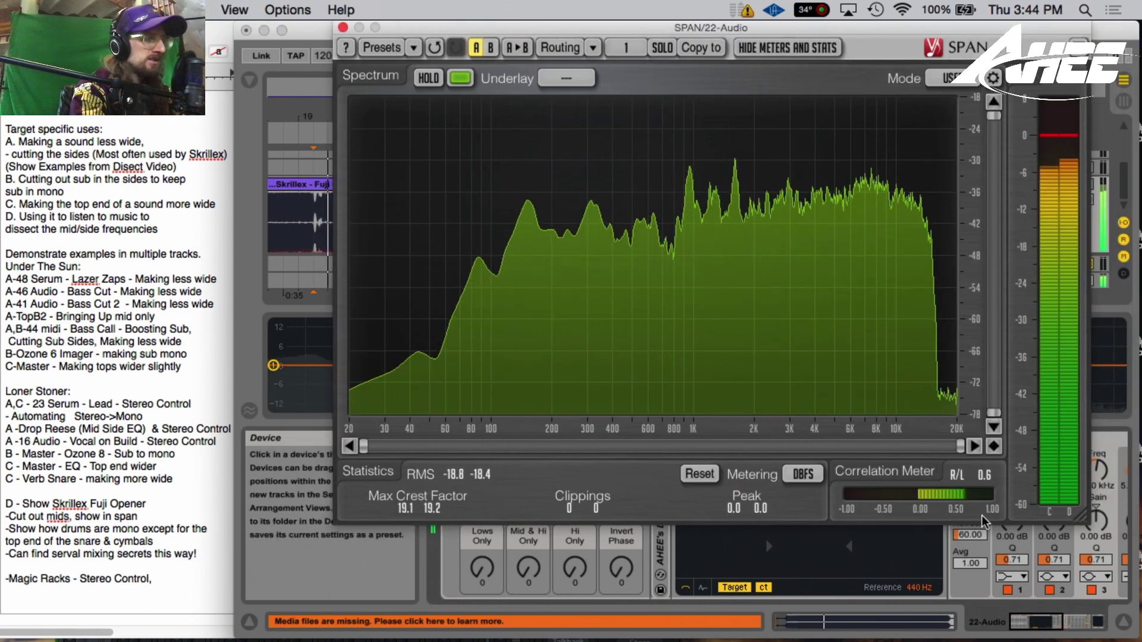
key("space")
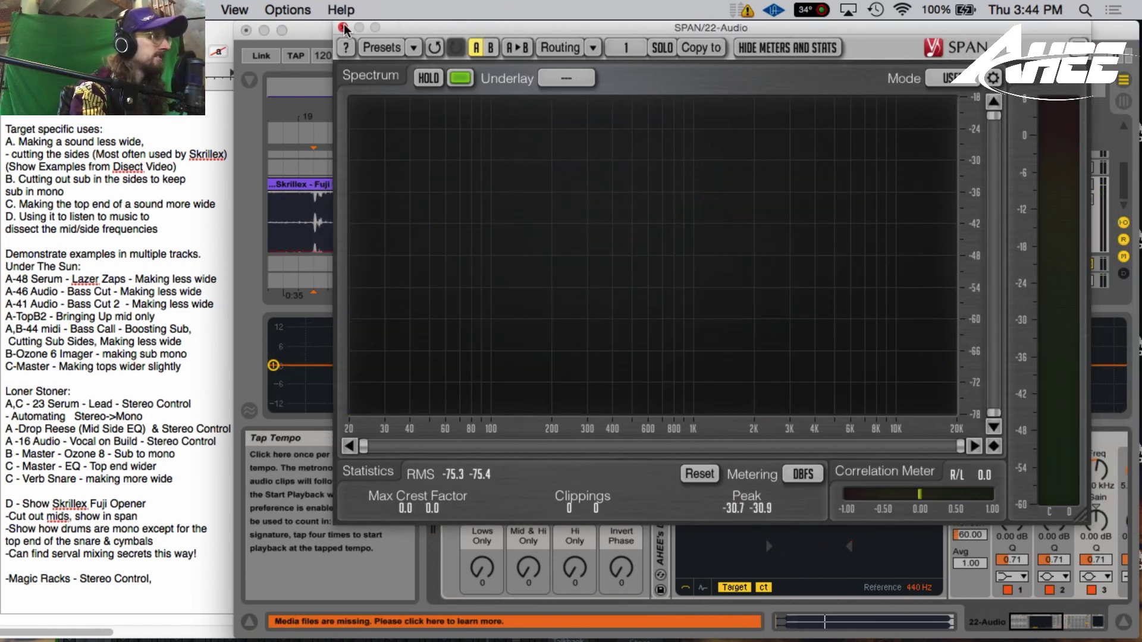